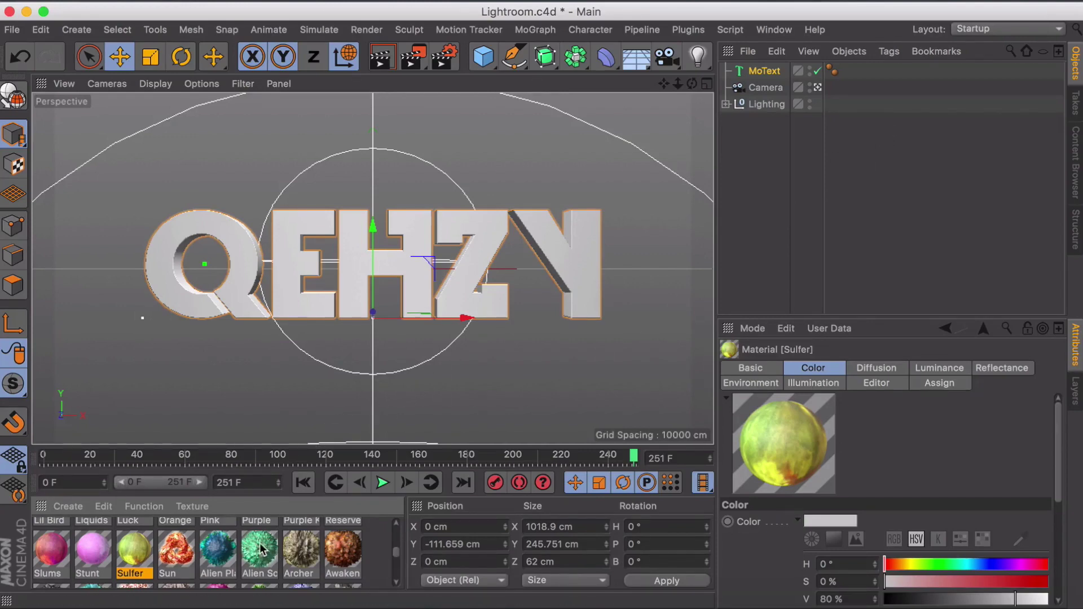
Step: Look through the existing materials in the scene's material collection
{"action": "scroll", "coordinate": [254, 546], "scroll_direction": "down", "scroll_amount": 1}
{"action": "scroll", "coordinate": [253, 546], "scroll_direction": "down", "scroll_amount": 1}
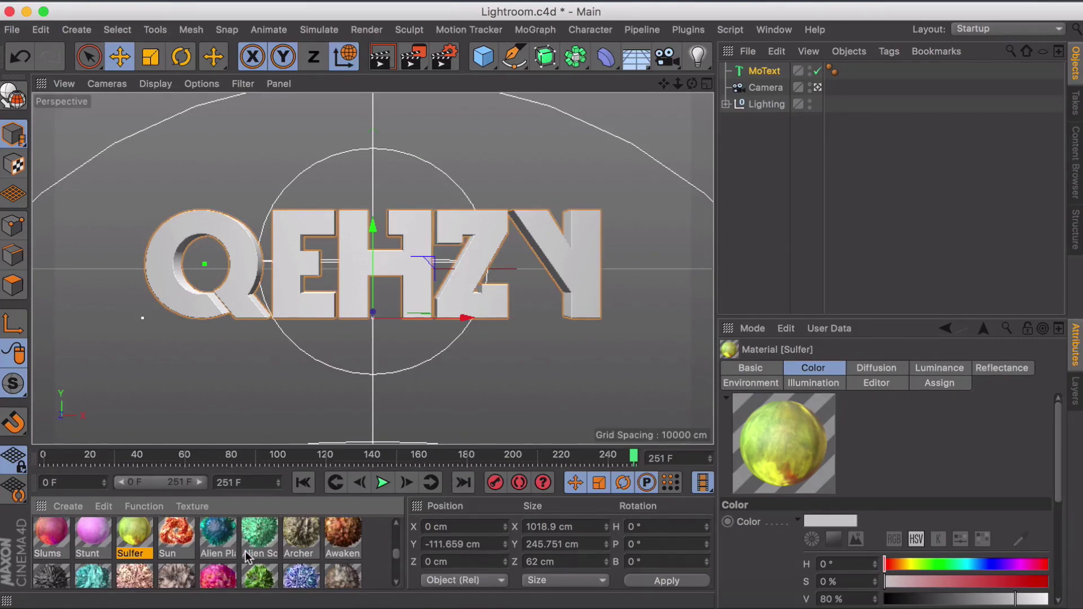
{"action": "scroll", "coordinate": [248, 550], "scroll_direction": "down", "scroll_amount": 5}
{"action": "scroll", "coordinate": [246, 557], "scroll_direction": "down", "scroll_amount": 3}
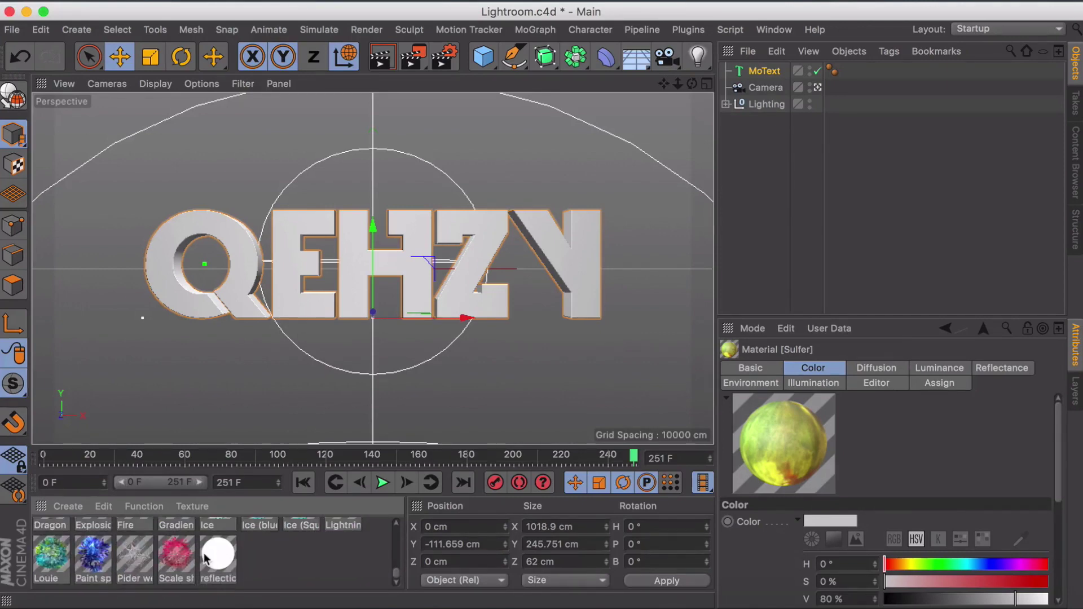
{"action": "scroll", "coordinate": [207, 559], "scroll_direction": "up", "scroll_amount": 3}
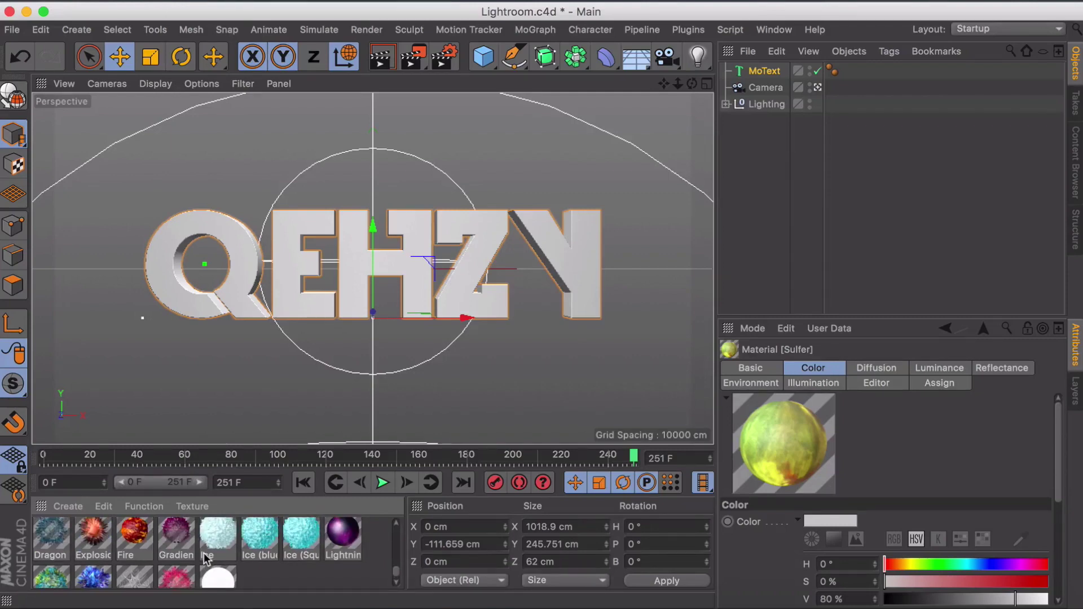
{"action": "scroll", "coordinate": [207, 558], "scroll_direction": "up", "scroll_amount": 3}
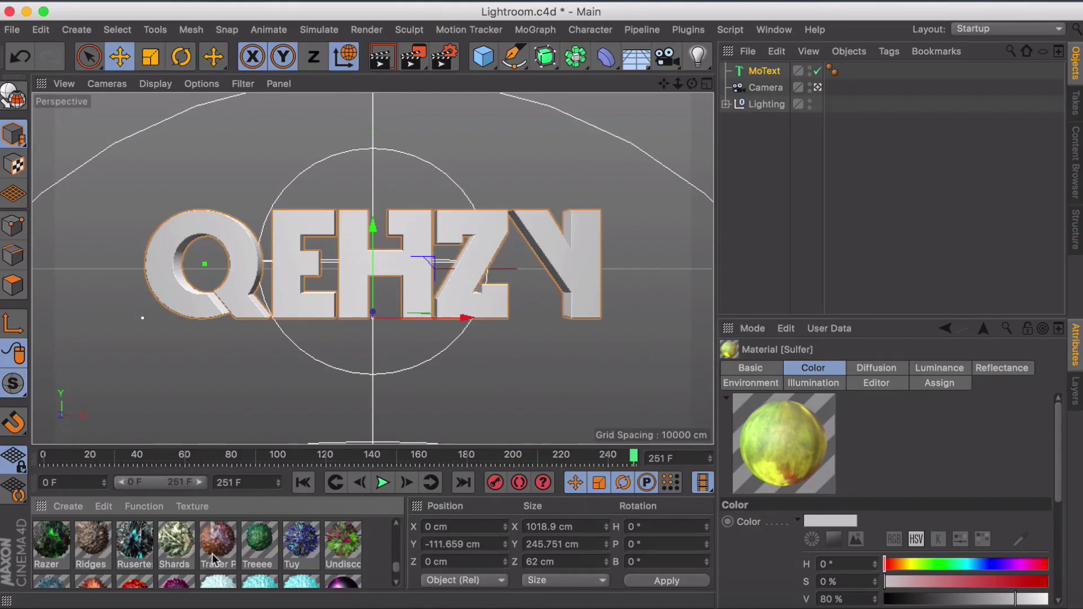
{"action": "scroll", "coordinate": [226, 569], "scroll_direction": "down", "scroll_amount": 5}
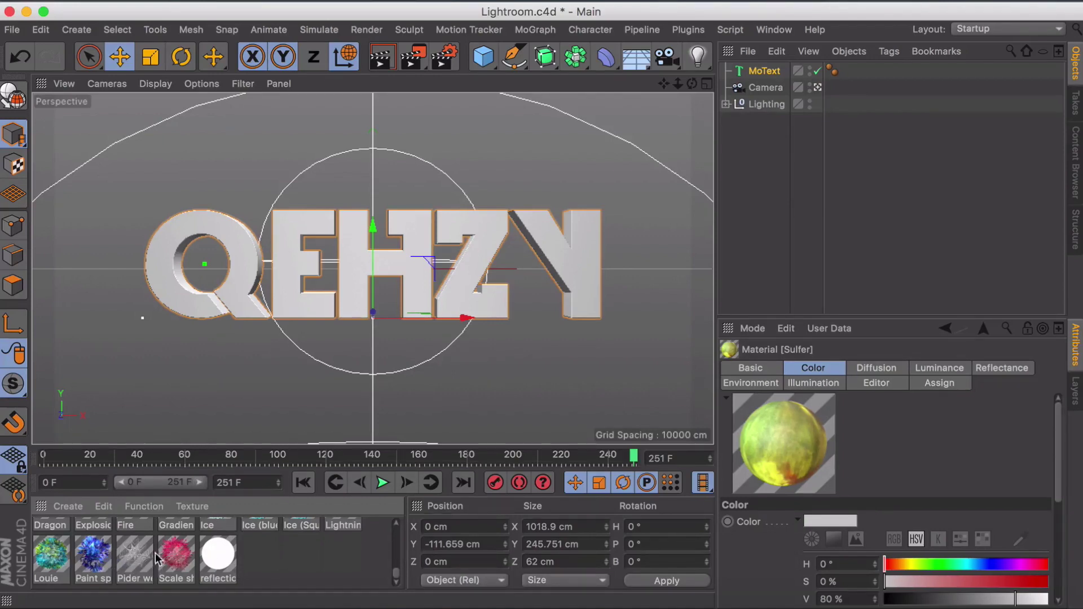
{"action": "scroll", "coordinate": [172, 558], "scroll_direction": "up", "scroll_amount": 10}
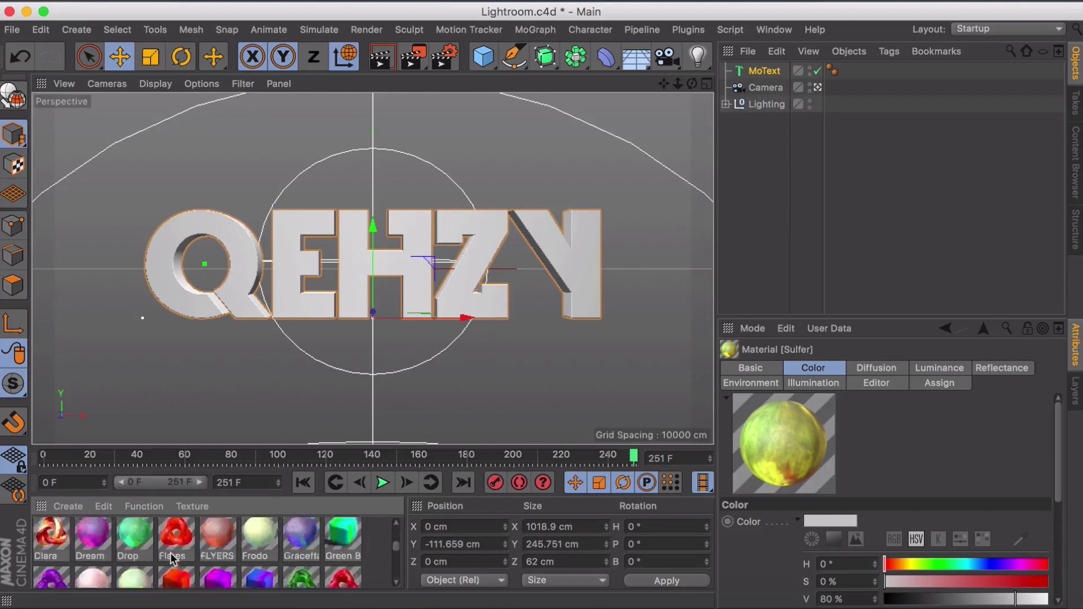
Step: Create a new material, open it for editing and disable its Reflectance channel
{"action": "left_click", "coordinate": [78, 511]}
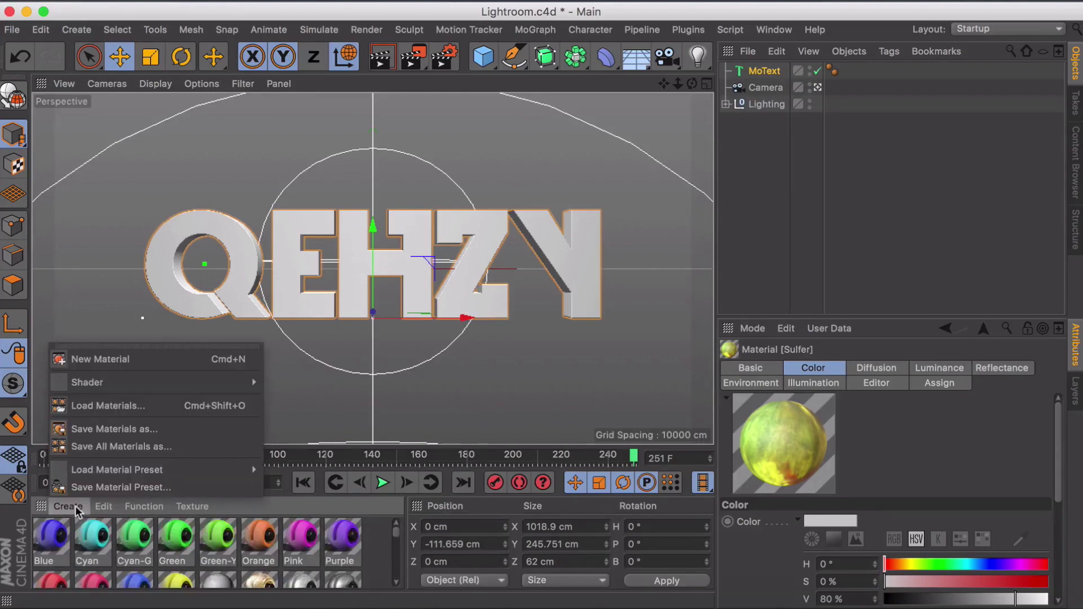
{"action": "left_click", "coordinate": [85, 359]}
{"action": "double_click", "coordinate": [51, 537]}
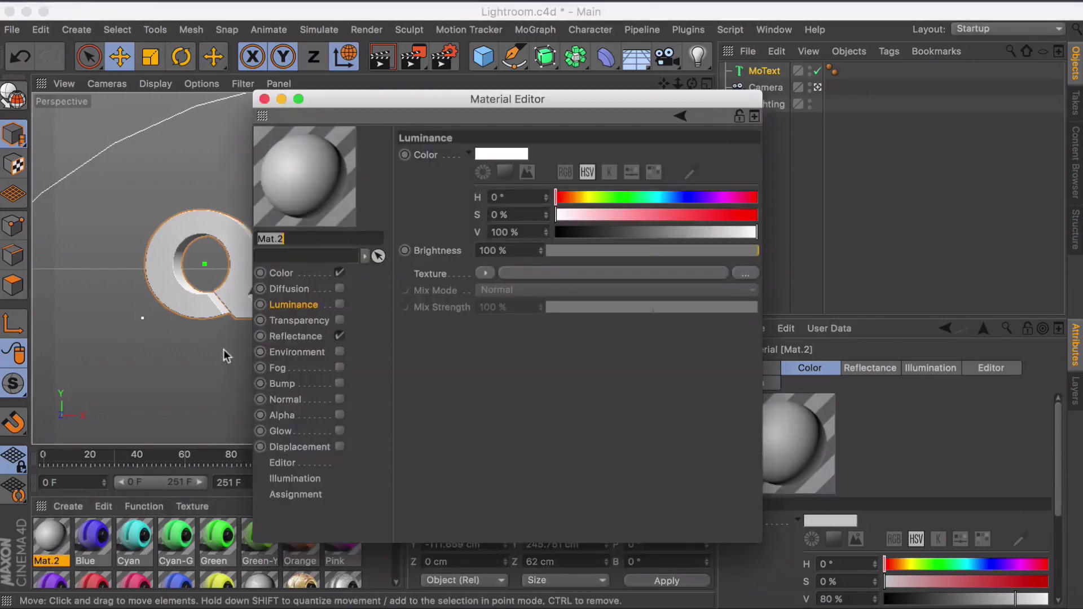
{"action": "left_click", "coordinate": [340, 337]}
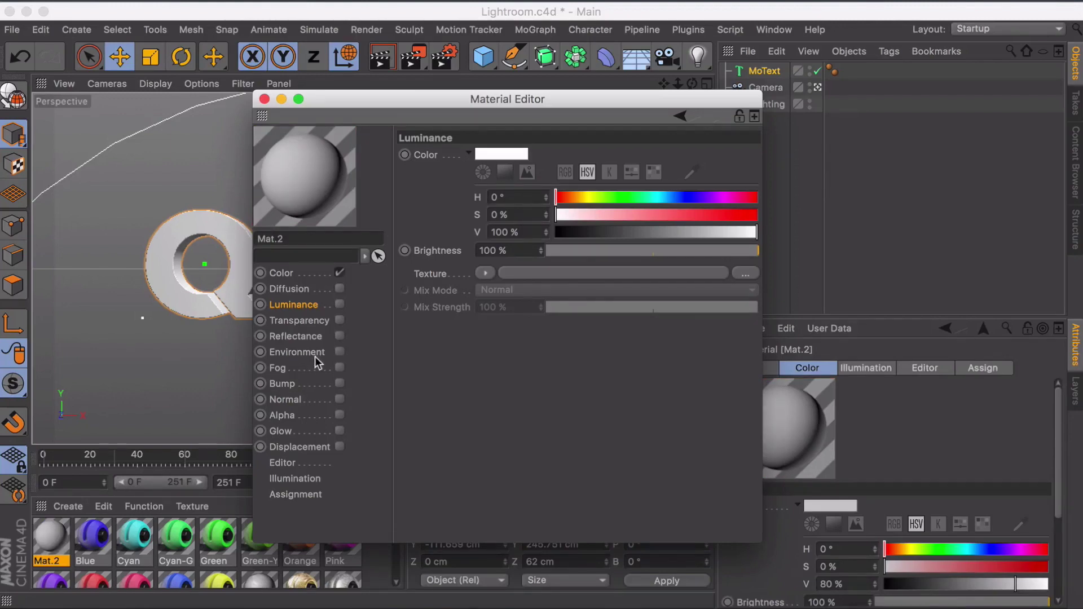
Step: Assign a Layer shader as the texture of the new material's Color channel and open the shader's properties
{"action": "left_click", "coordinate": [288, 276]}
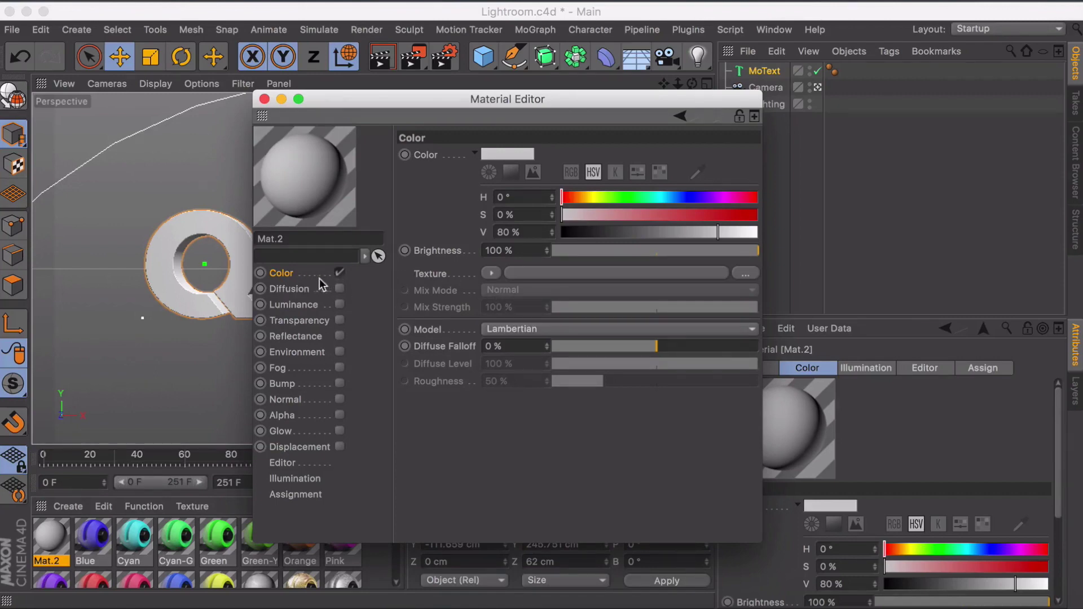
{"action": "left_click", "coordinate": [490, 274]}
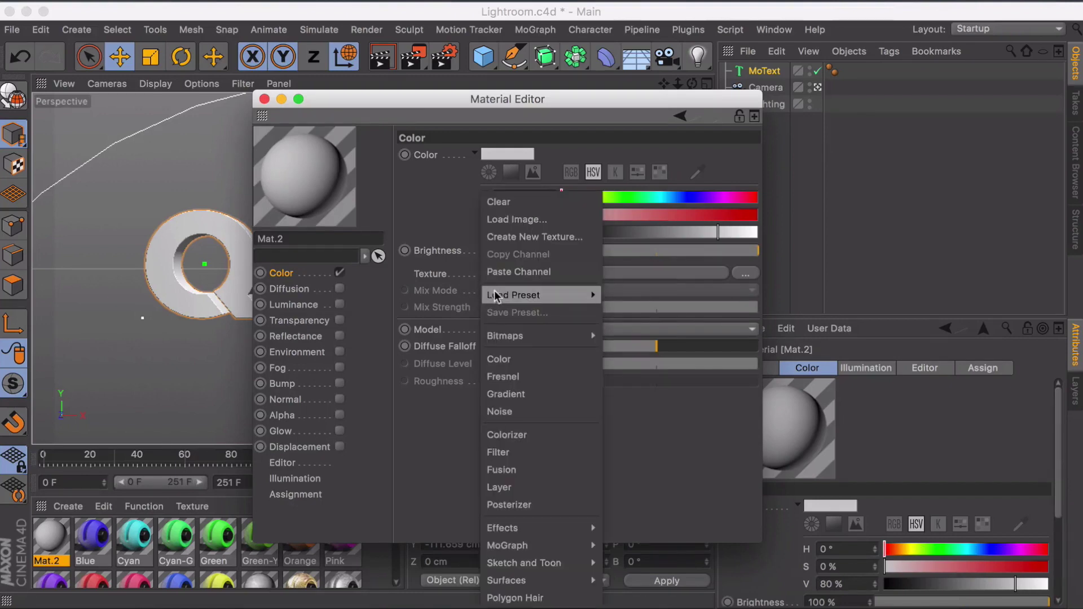
{"action": "left_click", "coordinate": [530, 488]}
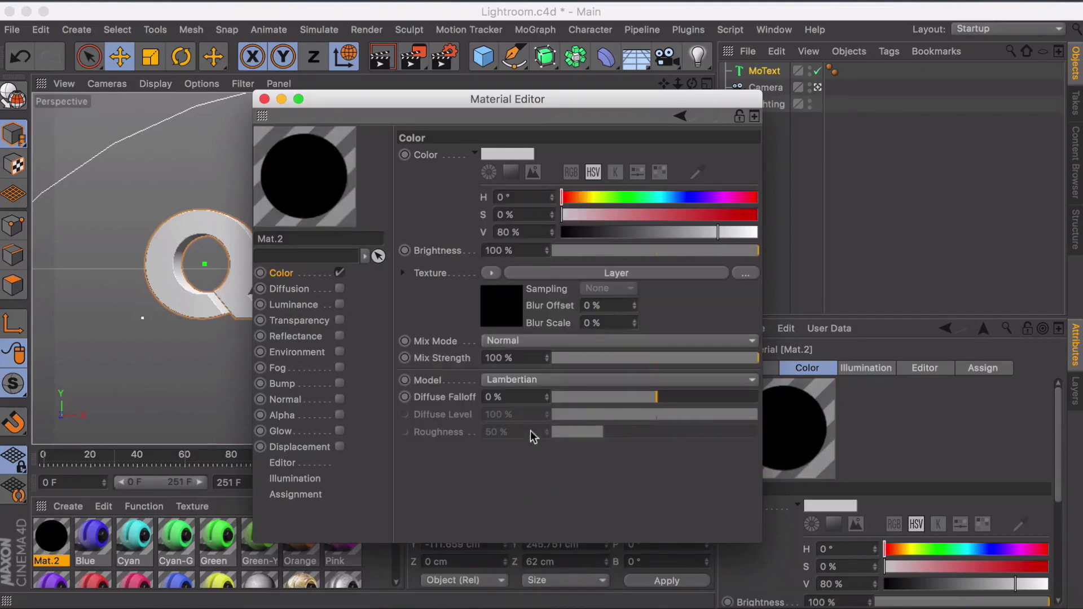
{"action": "left_click", "coordinate": [505, 311]}
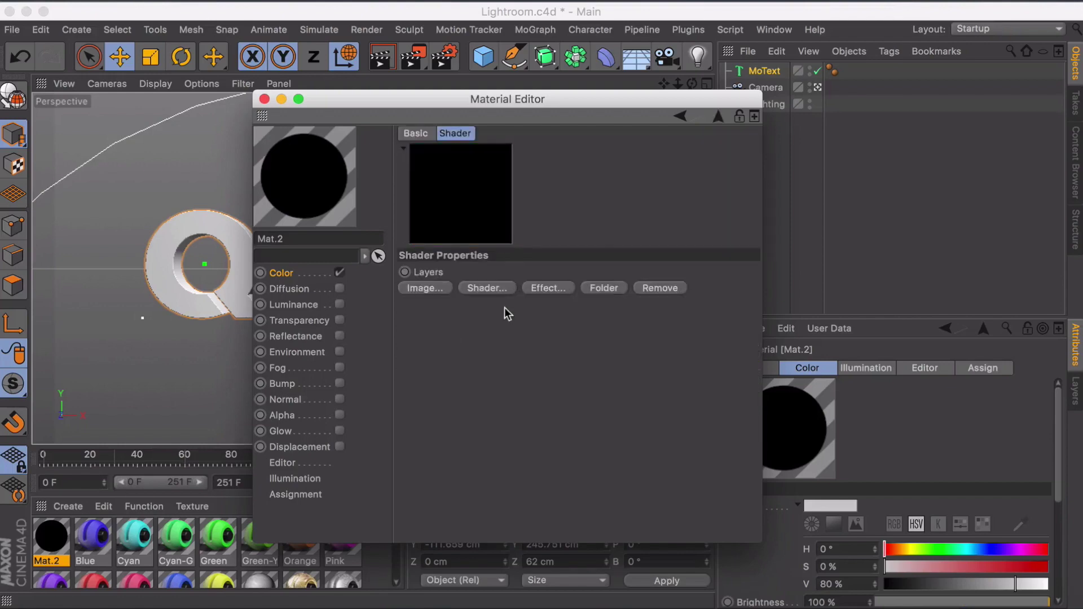
Step: Add DSC_9608.JPG from the TEXTURES folder as an image layer without copying it to the project location
{"action": "left_click", "coordinate": [437, 290]}
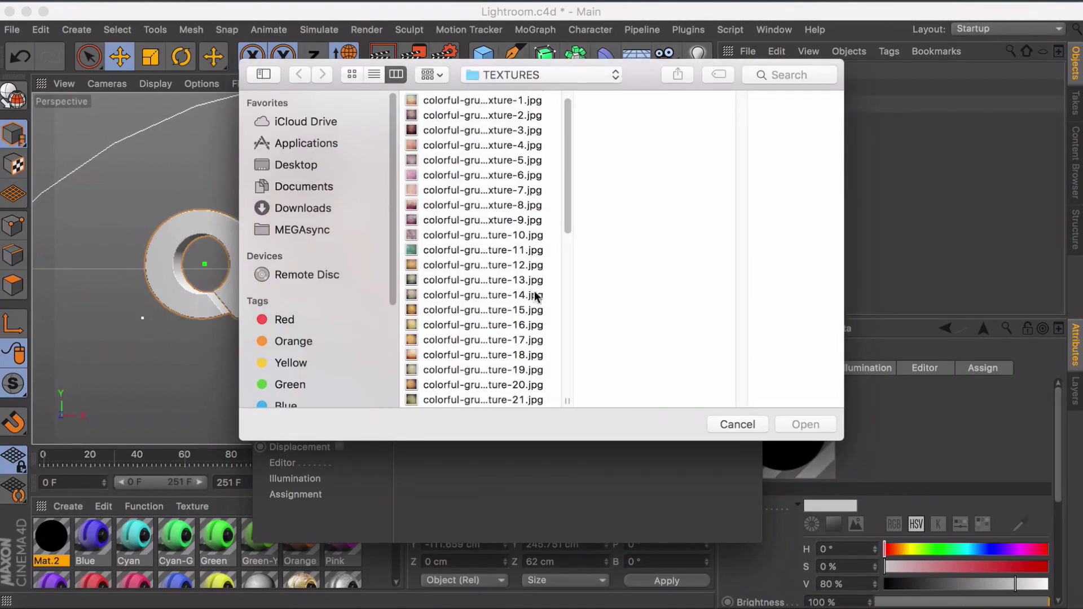
{"action": "scroll", "coordinate": [459, 150], "scroll_direction": "up", "scroll_amount": 1}
{"action": "scroll", "coordinate": [460, 164], "scroll_direction": "down", "scroll_amount": 8}
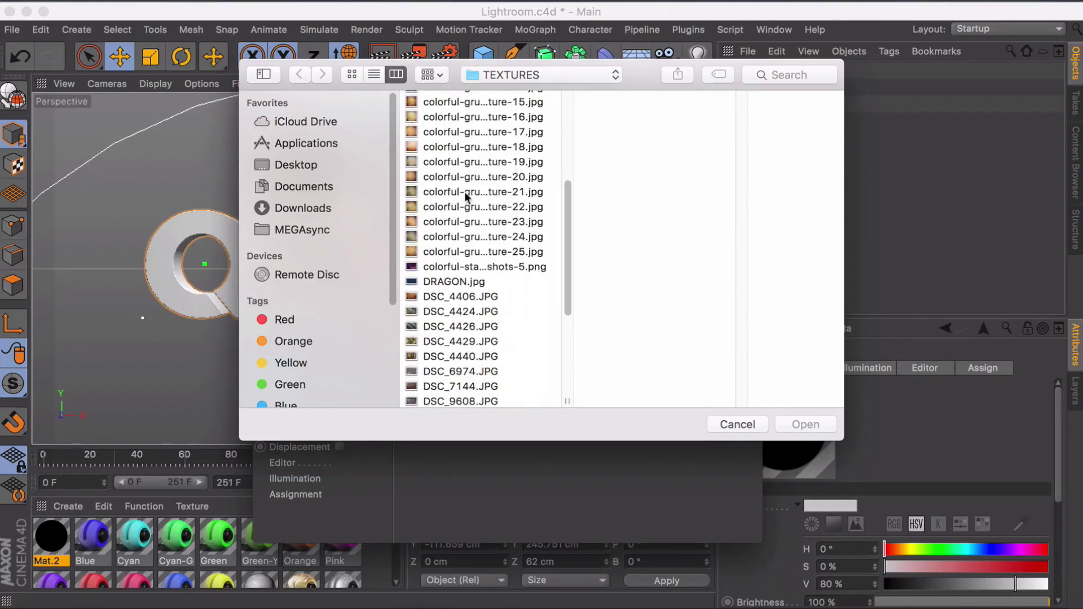
{"action": "scroll", "coordinate": [466, 196], "scroll_direction": "down", "scroll_amount": 4}
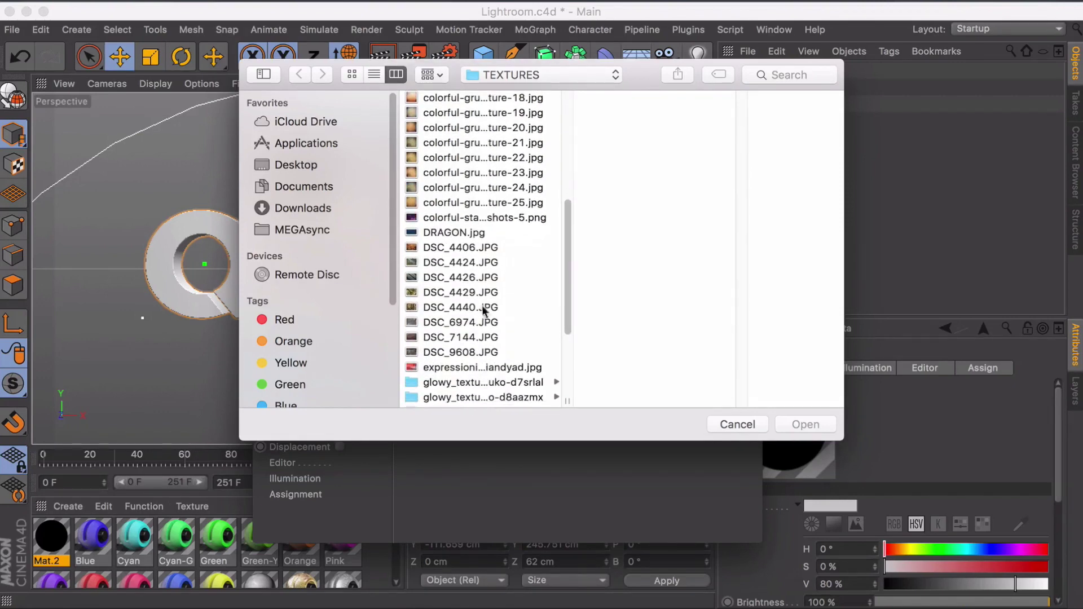
{"action": "left_click", "coordinate": [446, 352]}
{"action": "left_click", "coordinate": [454, 338]}
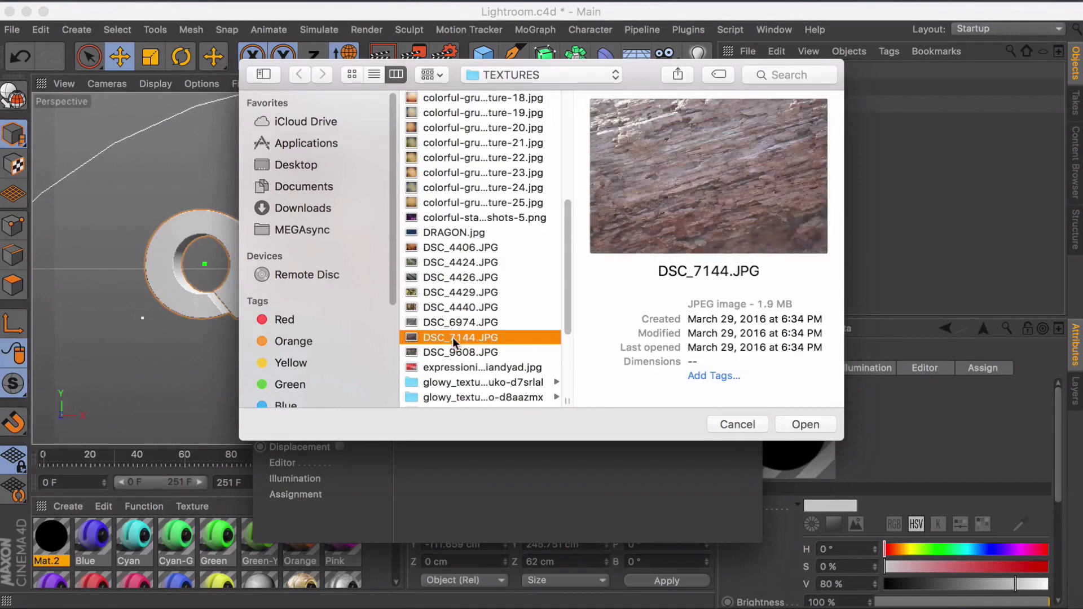
{"action": "left_click", "coordinate": [468, 323]}
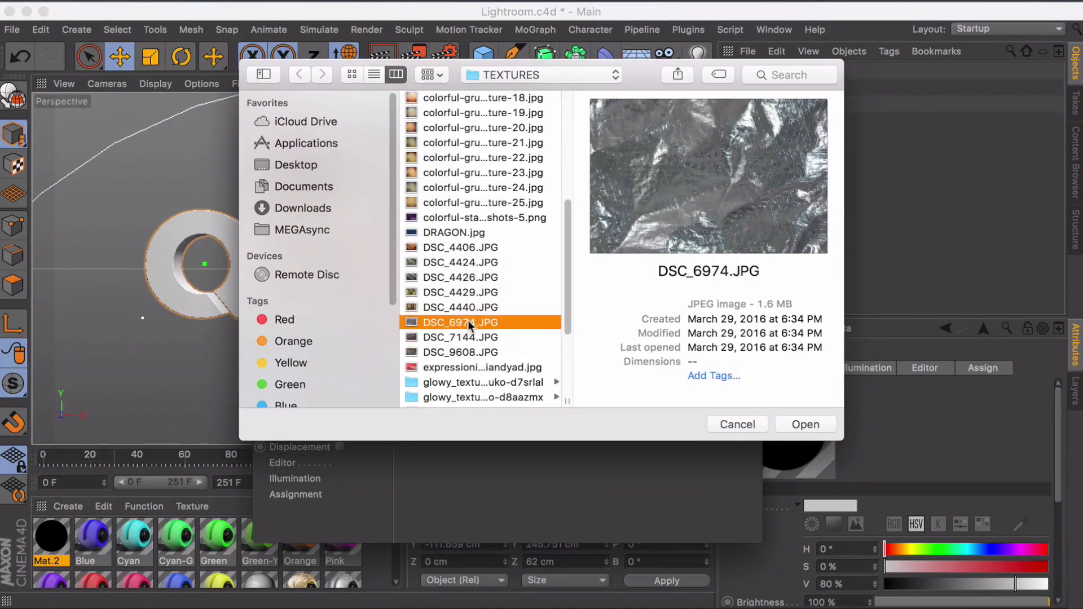
{"action": "left_click", "coordinate": [458, 352]}
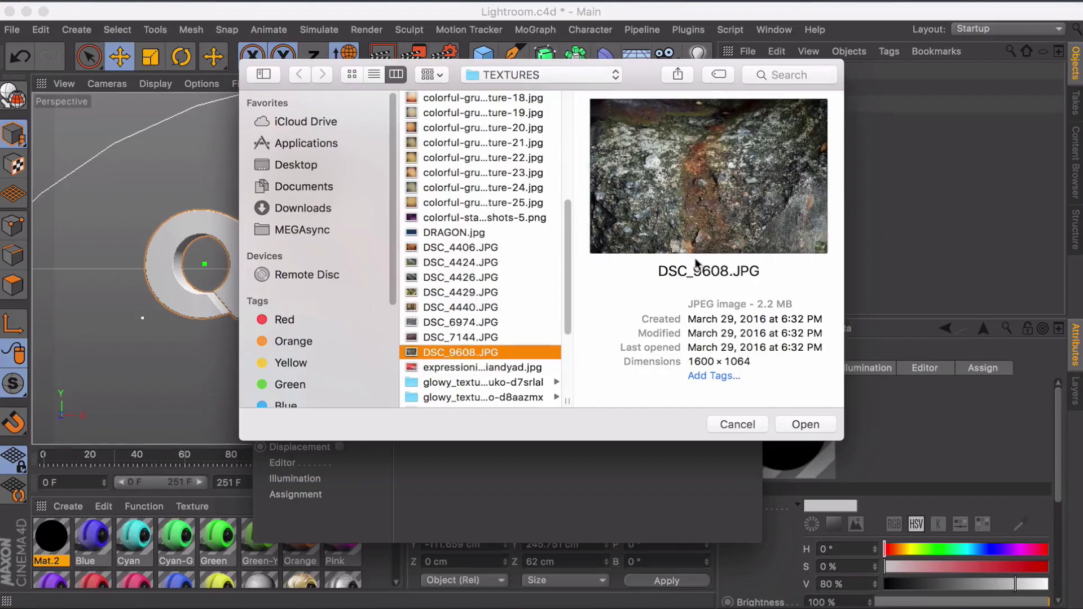
{"action": "left_click", "coordinate": [813, 425]}
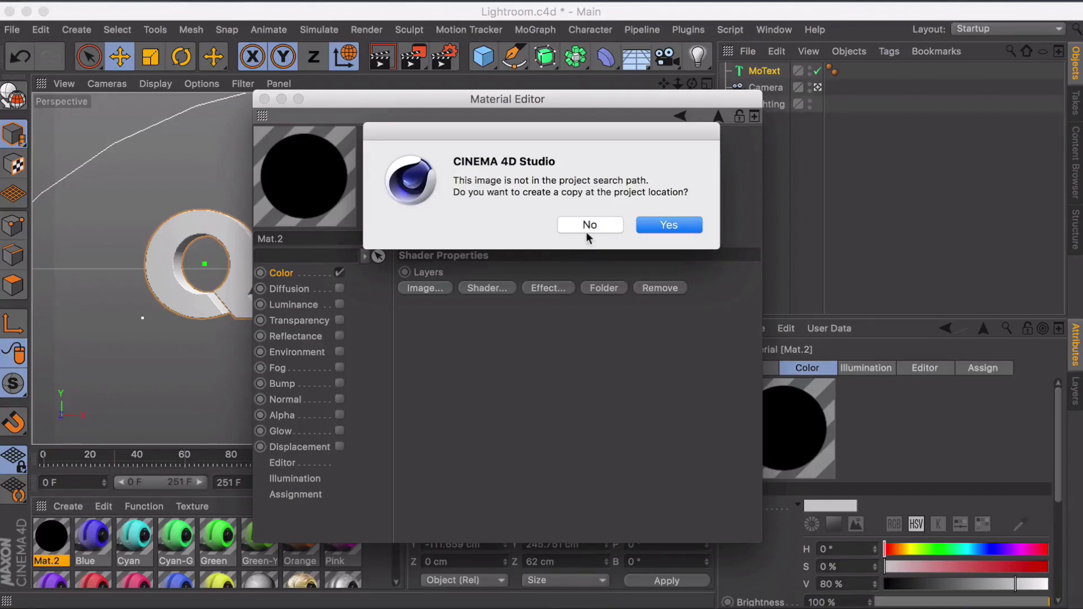
{"action": "left_click", "coordinate": [587, 224]}
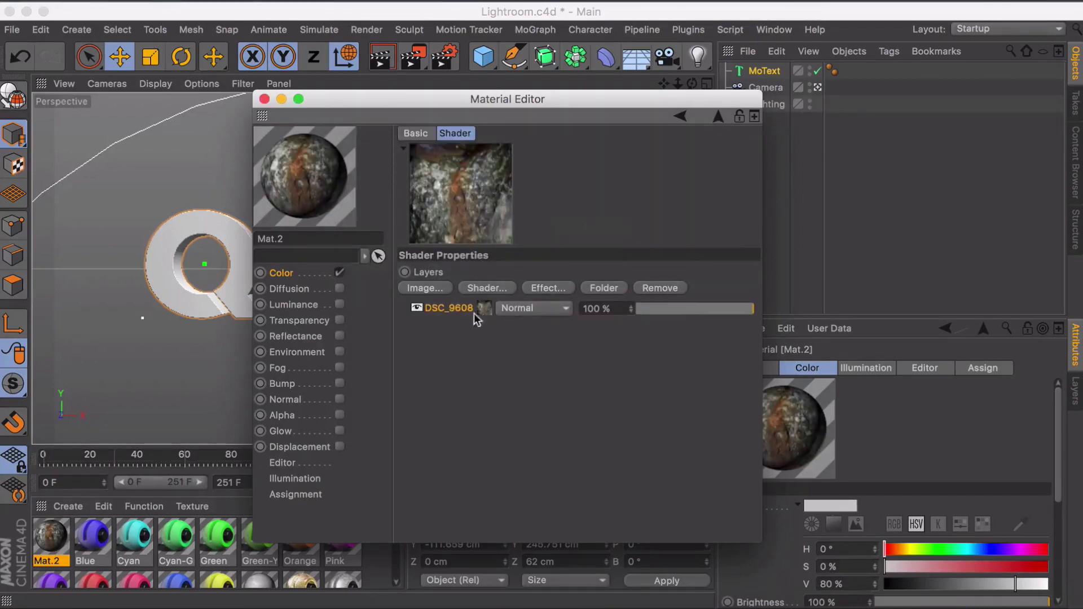
Step: Add colorful-grunge-texture-8.jpg as a second image layer above DSC_9608 without copying it to the project location
{"action": "left_click", "coordinate": [428, 288]}
{"action": "scroll", "coordinate": [457, 169], "scroll_direction": "up", "scroll_amount": 1}
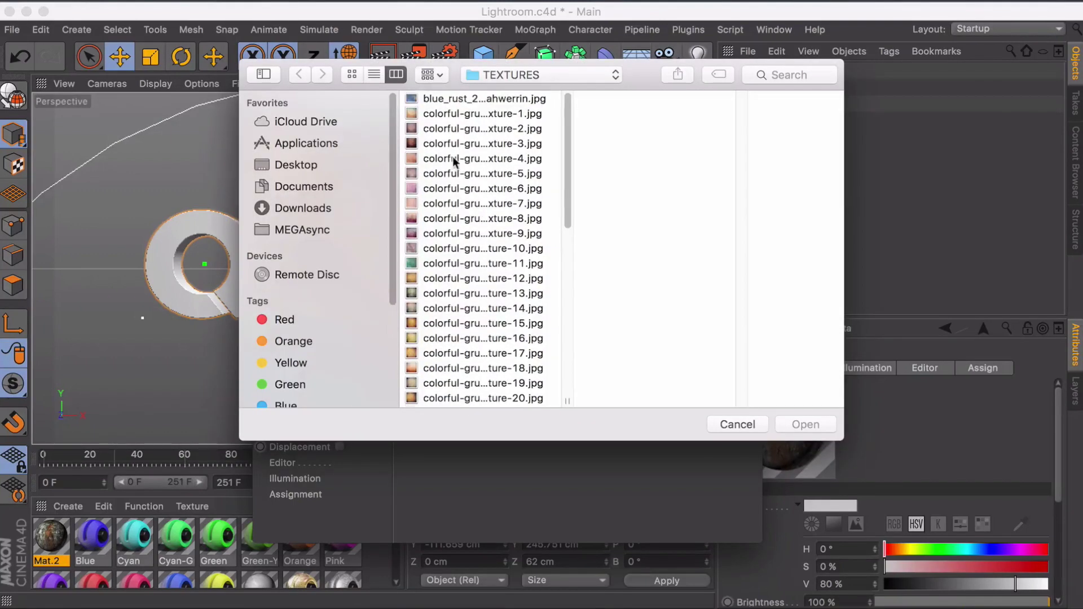
{"action": "left_click", "coordinate": [457, 159]}
{"action": "left_click", "coordinate": [471, 248]}
{"action": "left_click", "coordinate": [486, 234]}
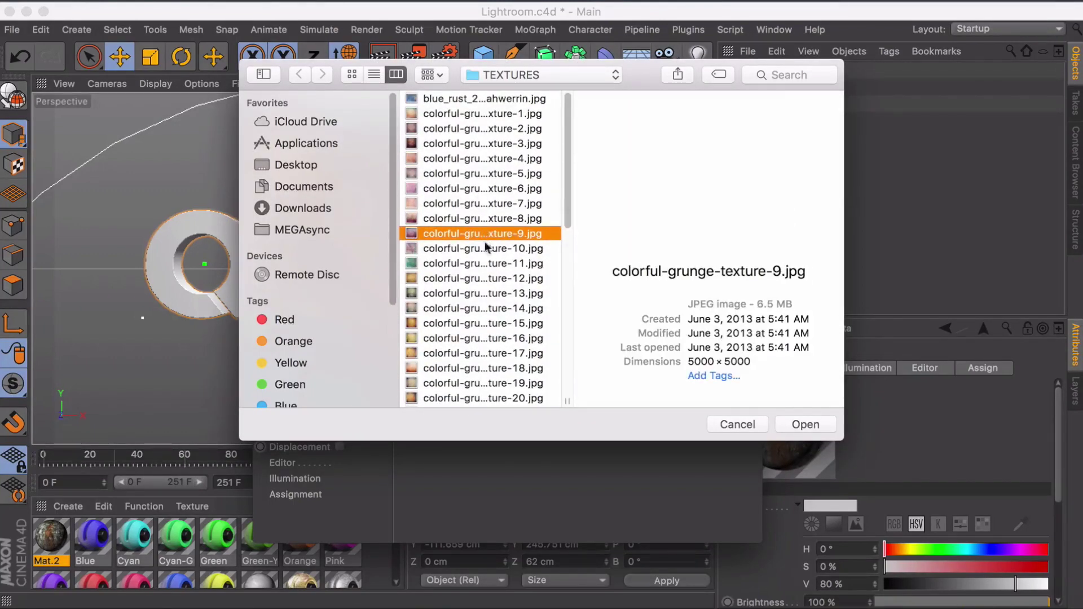
{"action": "left_click", "coordinate": [493, 277]}
{"action": "left_click", "coordinate": [488, 249]}
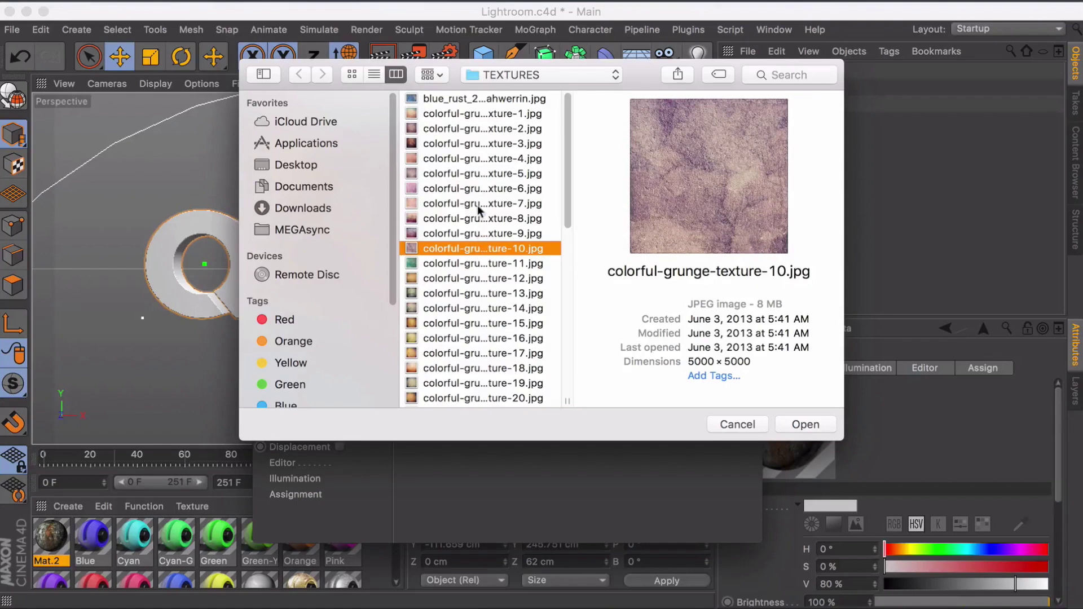
{"action": "left_click", "coordinate": [480, 218]}
{"action": "left_click", "coordinate": [801, 424]}
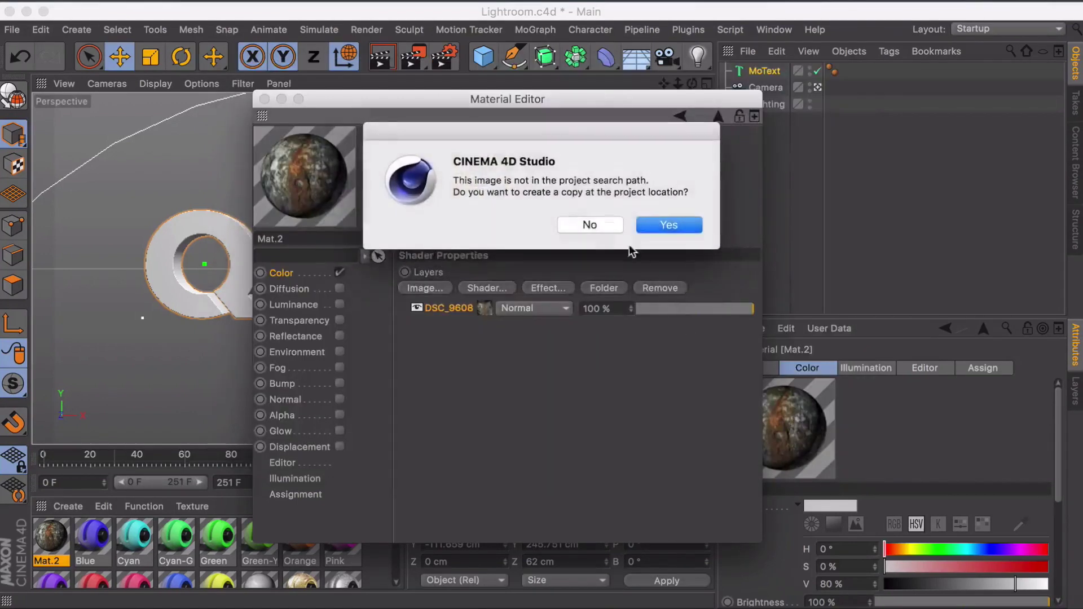
{"action": "left_click", "coordinate": [596, 225]}
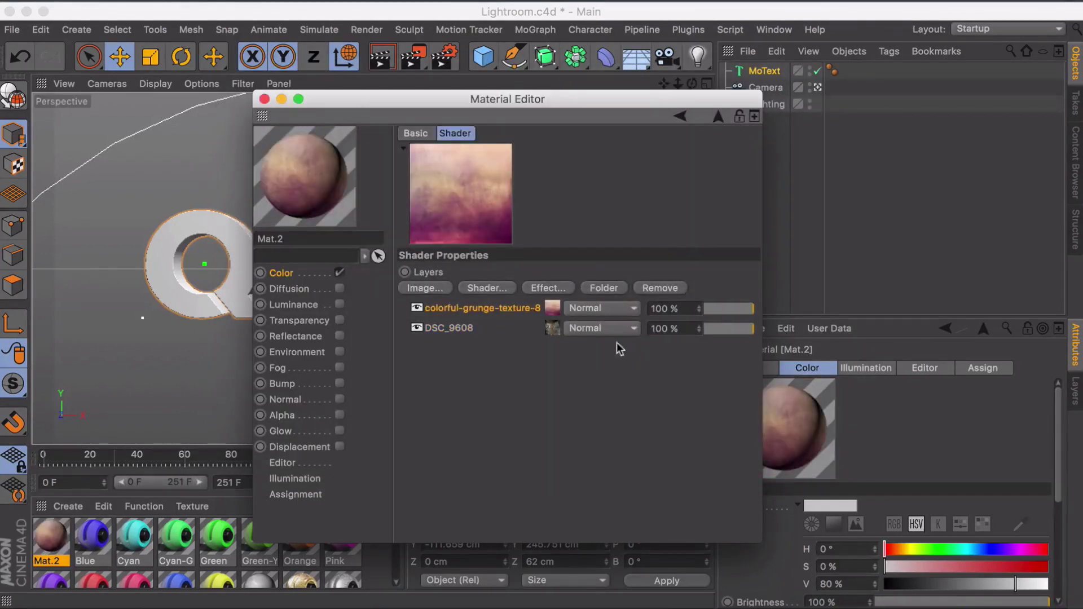
Step: Set the colorful-grunge-texture-8 layer's blend mode to Overlay and its strength to 74%
{"action": "left_click", "coordinate": [591, 308]}
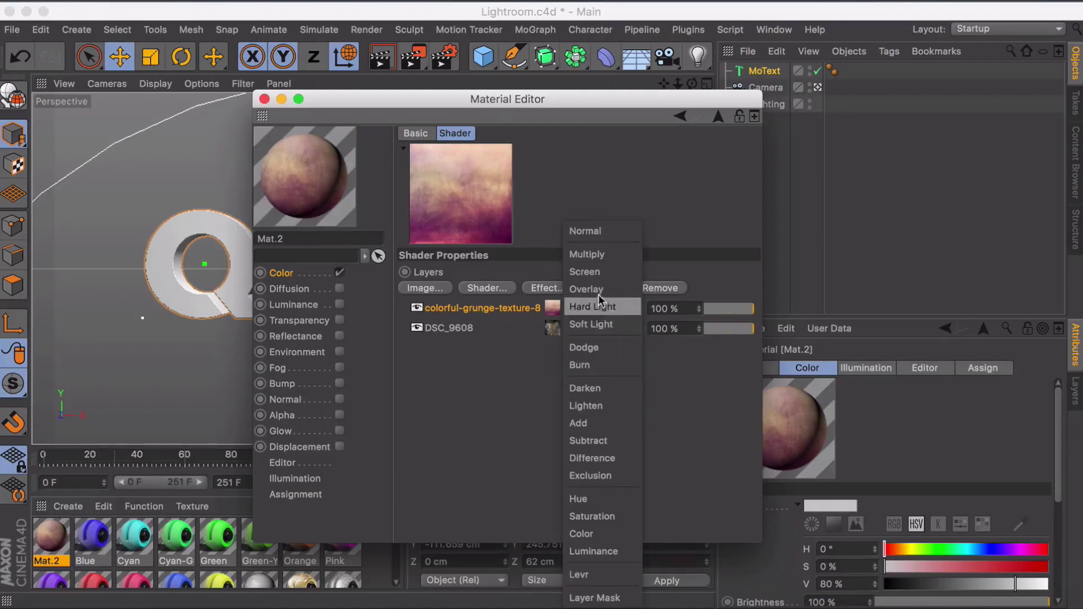
{"action": "left_click", "coordinate": [586, 289]}
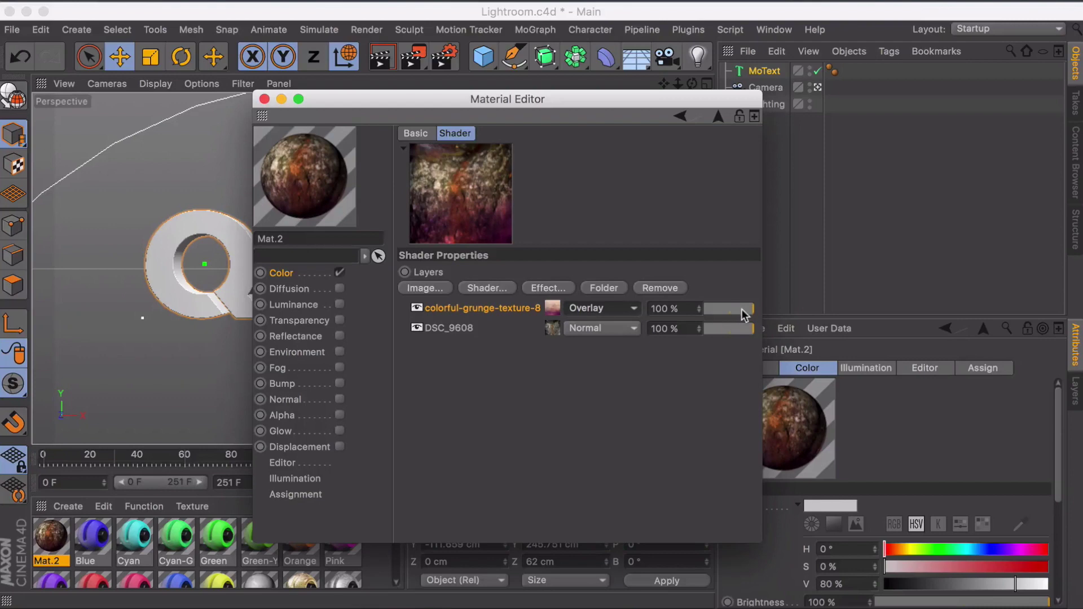
{"action": "left_click_drag", "start_coordinate": [744, 310], "coordinate": [739, 310]}
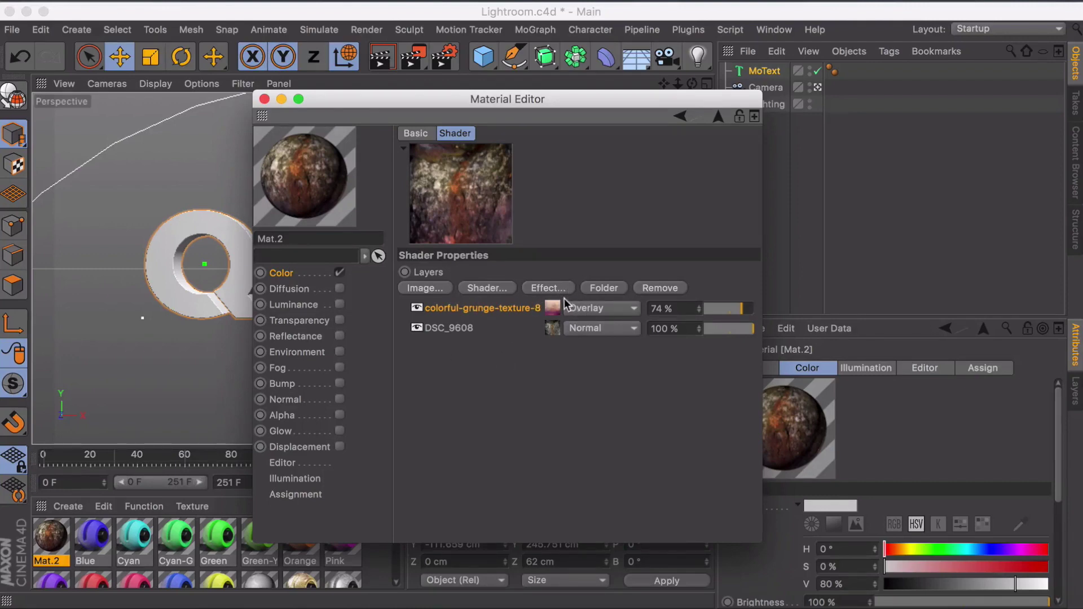
Step: Add a Hue / Sat / Lightness effect above the image layers and set its saturation to -38%
{"action": "left_click", "coordinate": [545, 288]}
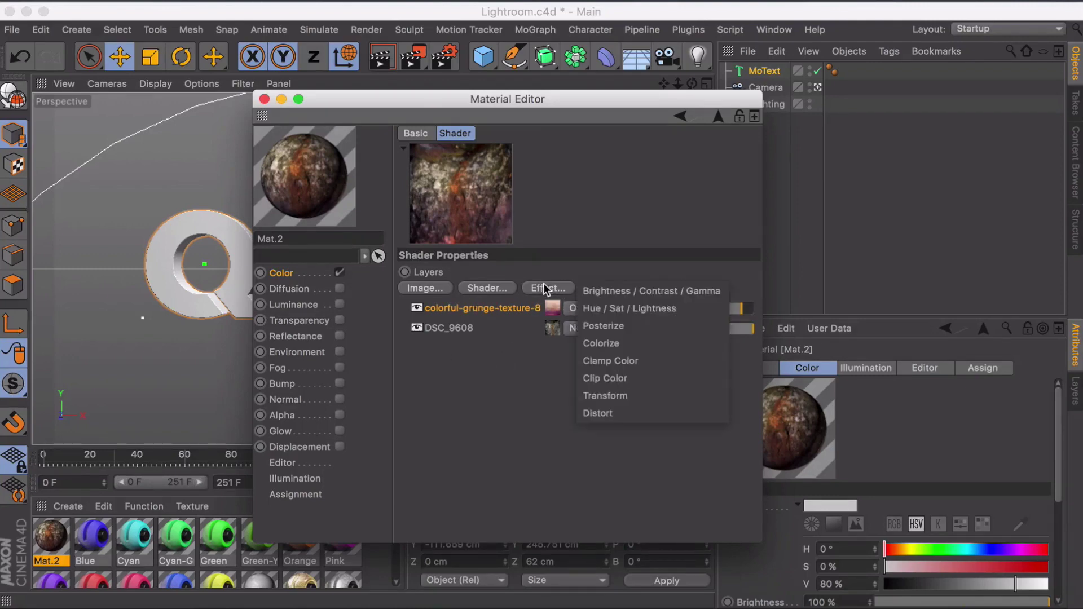
{"action": "left_click", "coordinate": [632, 310]}
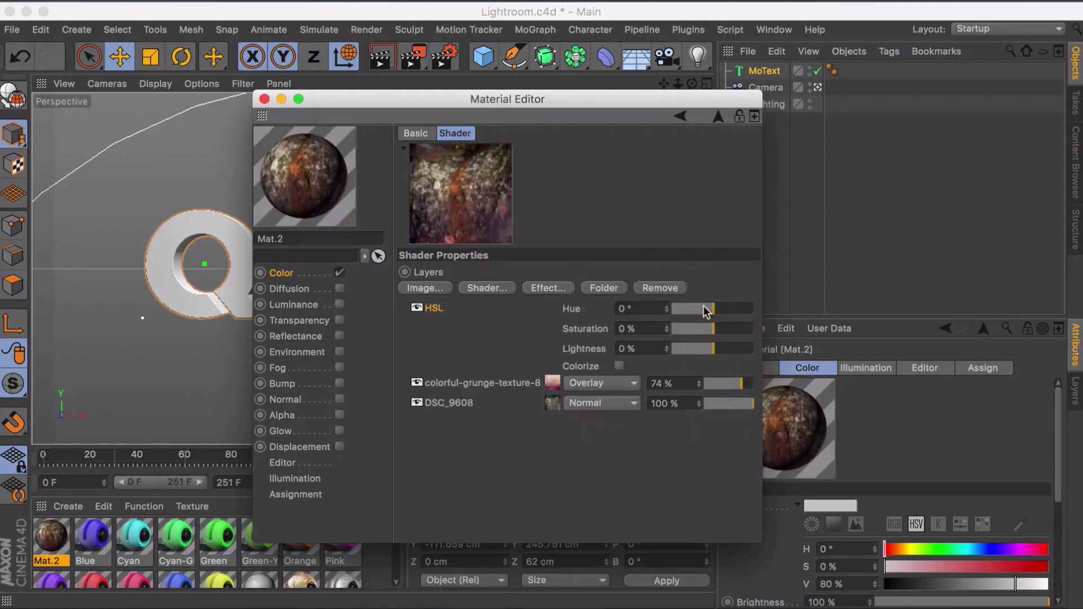
{"action": "left_click", "coordinate": [700, 334]}
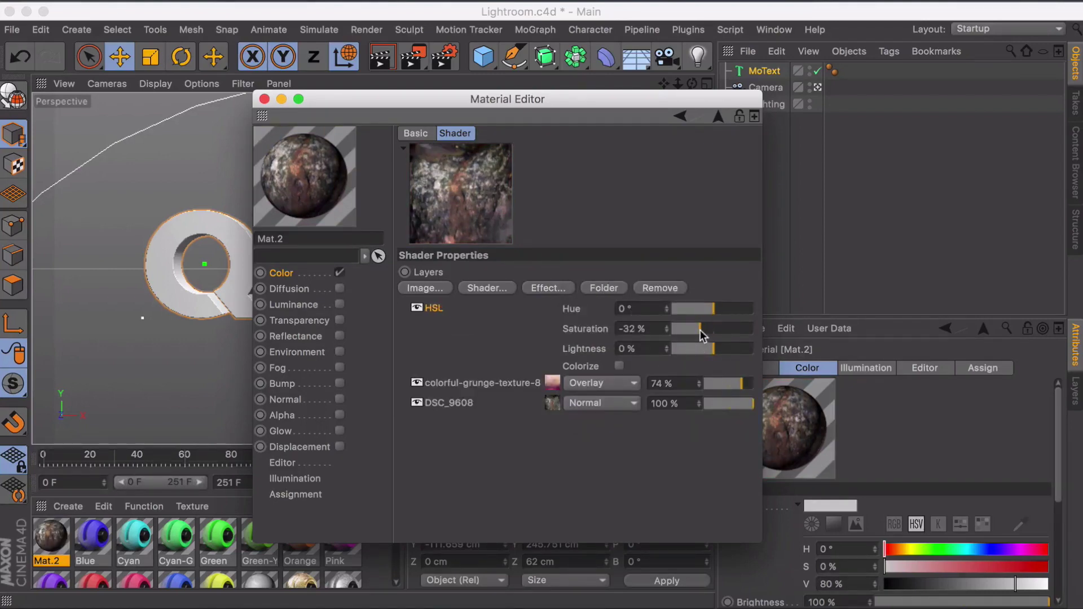
{"action": "left_click", "coordinate": [697, 331]}
Step: Try different hue shifts on the HSL effect and set its hue to -127°
{"action": "left_click", "coordinate": [722, 309]}
{"action": "left_click", "coordinate": [735, 311]}
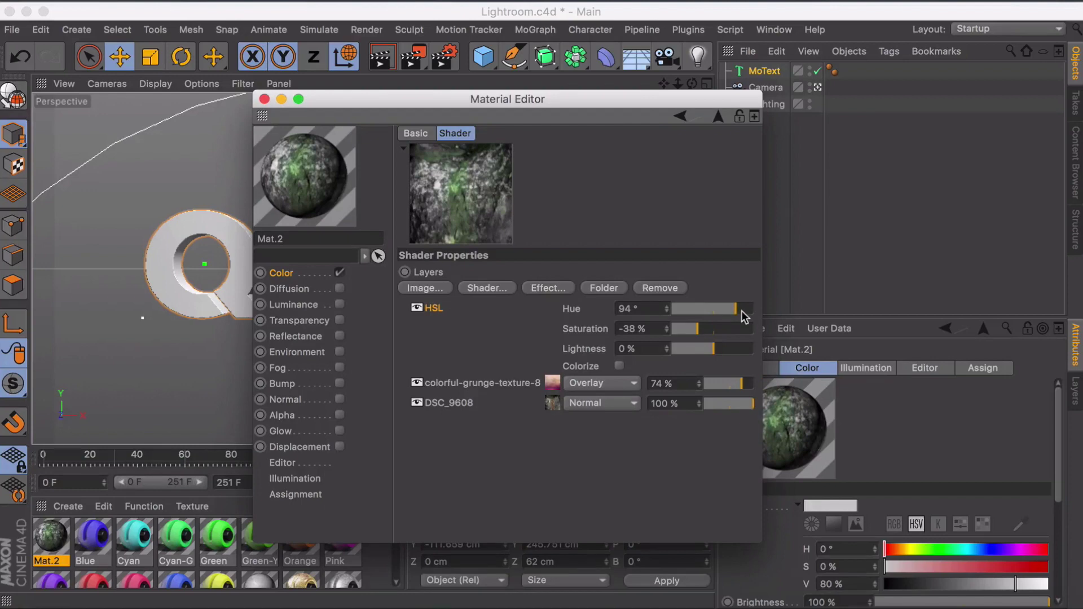
{"action": "left_click", "coordinate": [744, 310]}
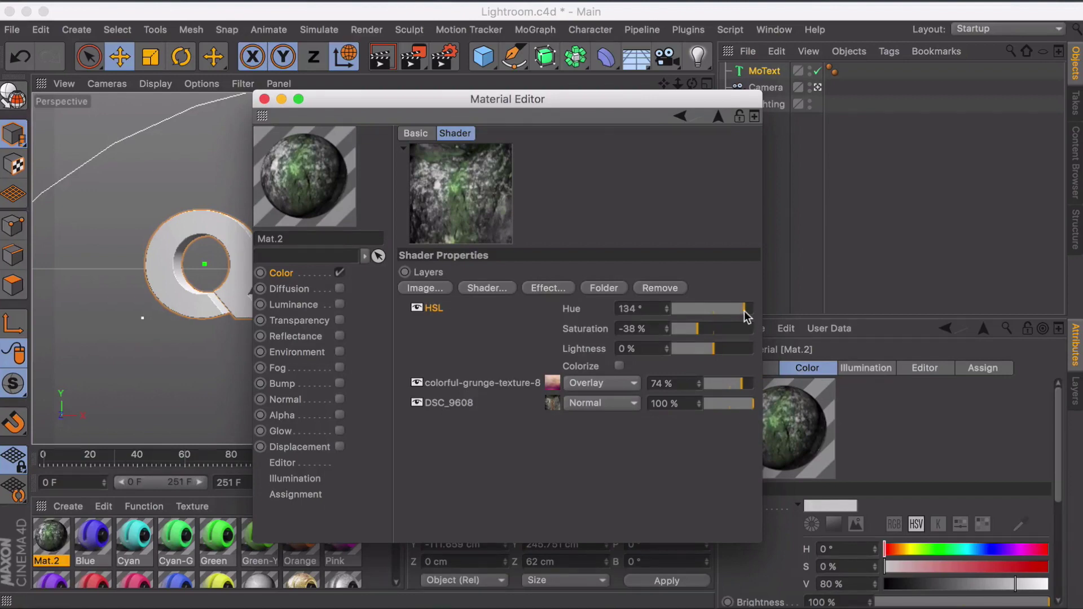
{"action": "left_click", "coordinate": [684, 310]}
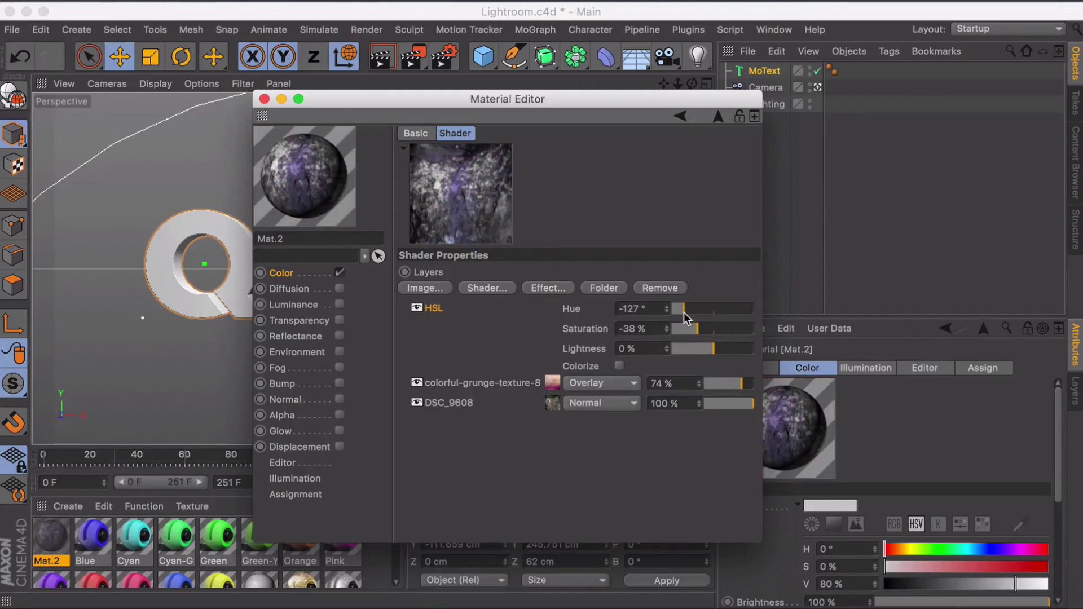
Step: Set the HSL effect's hue to -156° and add a Brightness / Contrast / Gamma effect with contrast at 4%
{"action": "left_click_drag", "start_coordinate": [686, 312], "coordinate": [681, 313]}
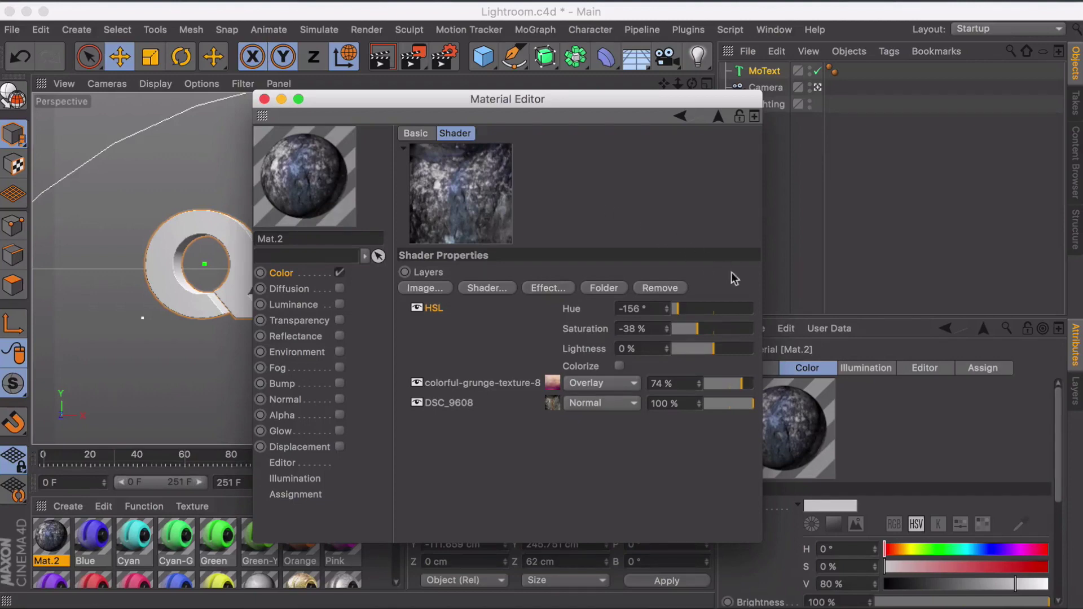
{"action": "left_click", "coordinate": [559, 290]}
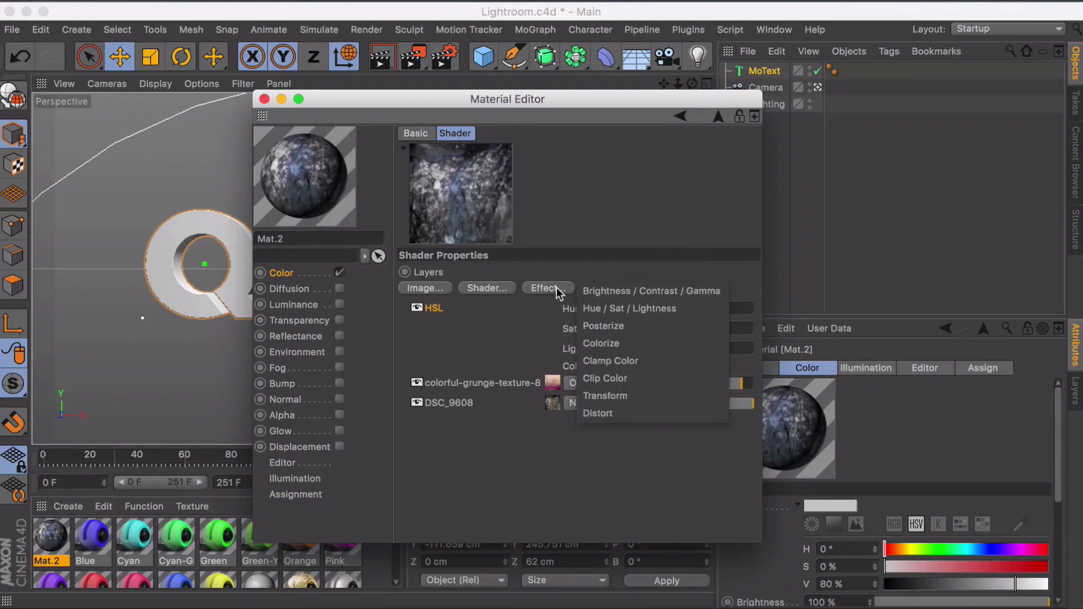
{"action": "left_click", "coordinate": [623, 292]}
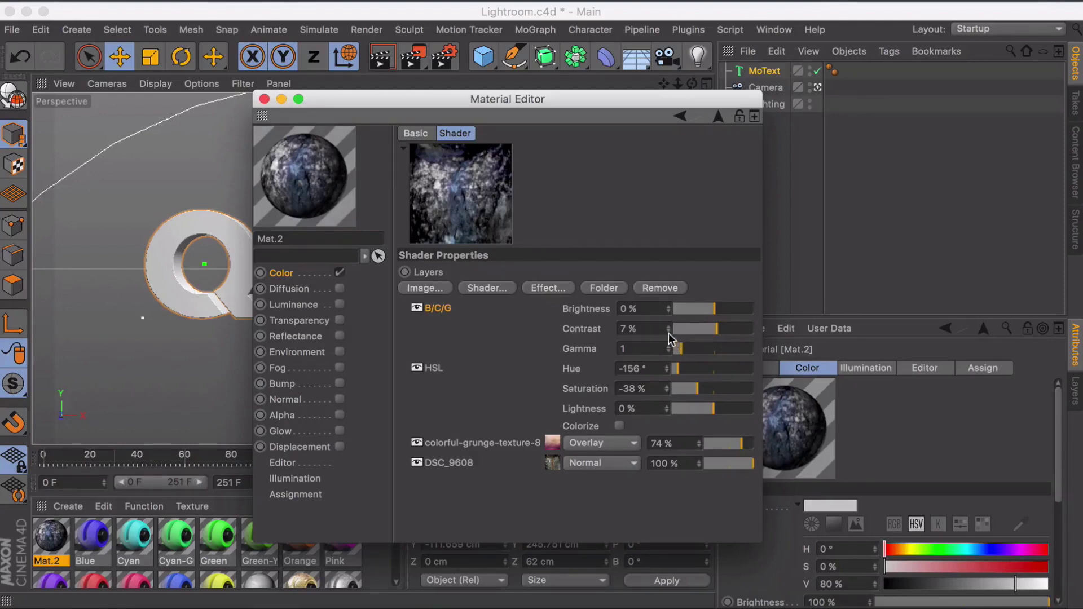
{"action": "left_click_drag", "start_coordinate": [668, 333], "coordinate": [668, 337]}
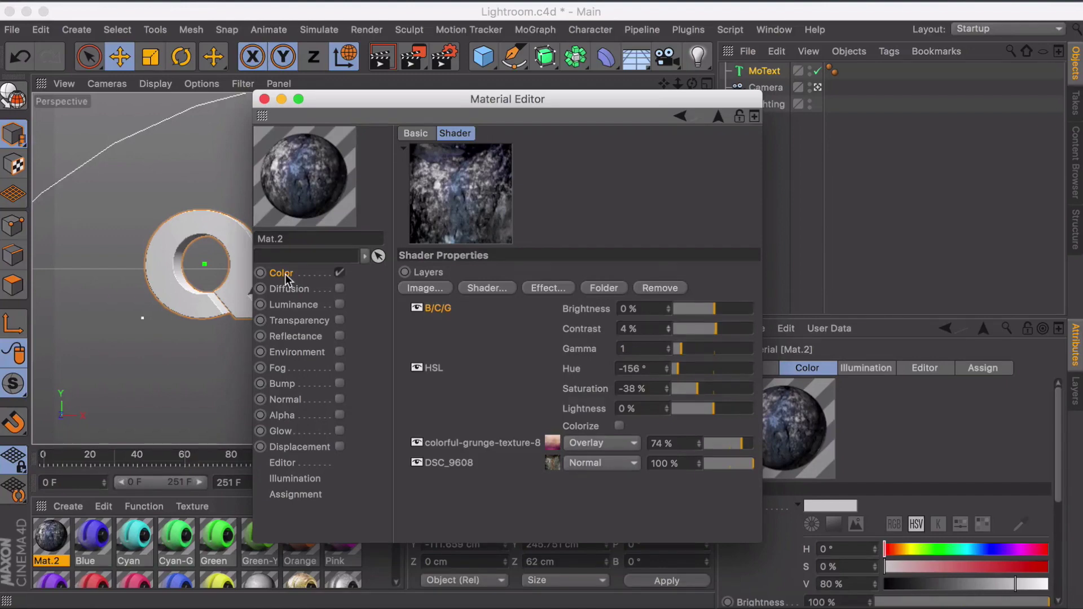
Step: Copy the Color channel's layered texture, enable the Displacement channel and paste the copy in as its texture
{"action": "left_click", "coordinate": [284, 275]}
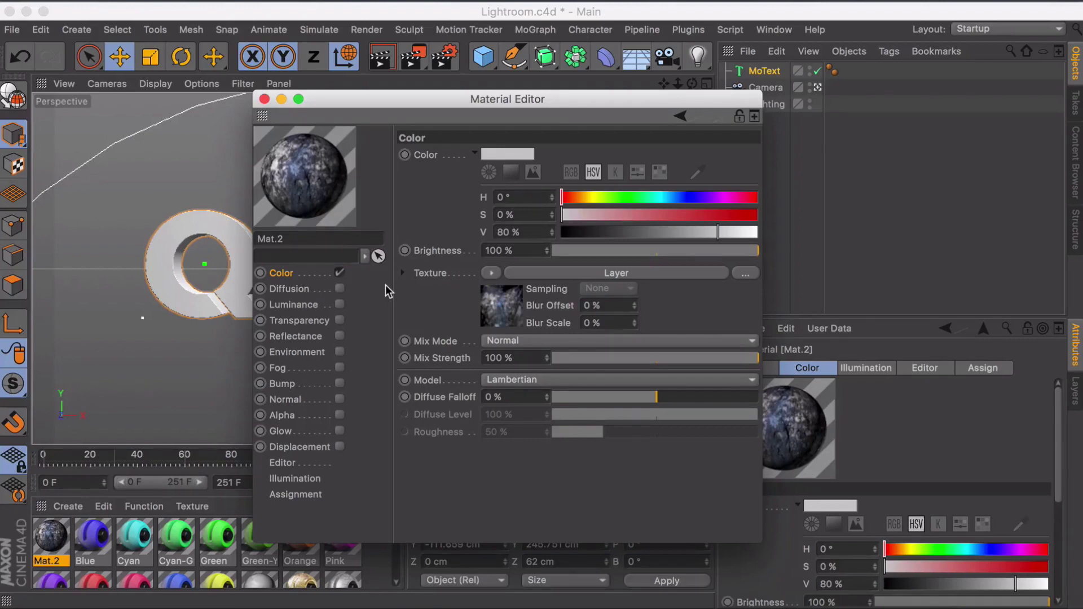
{"action": "left_click", "coordinate": [489, 274]}
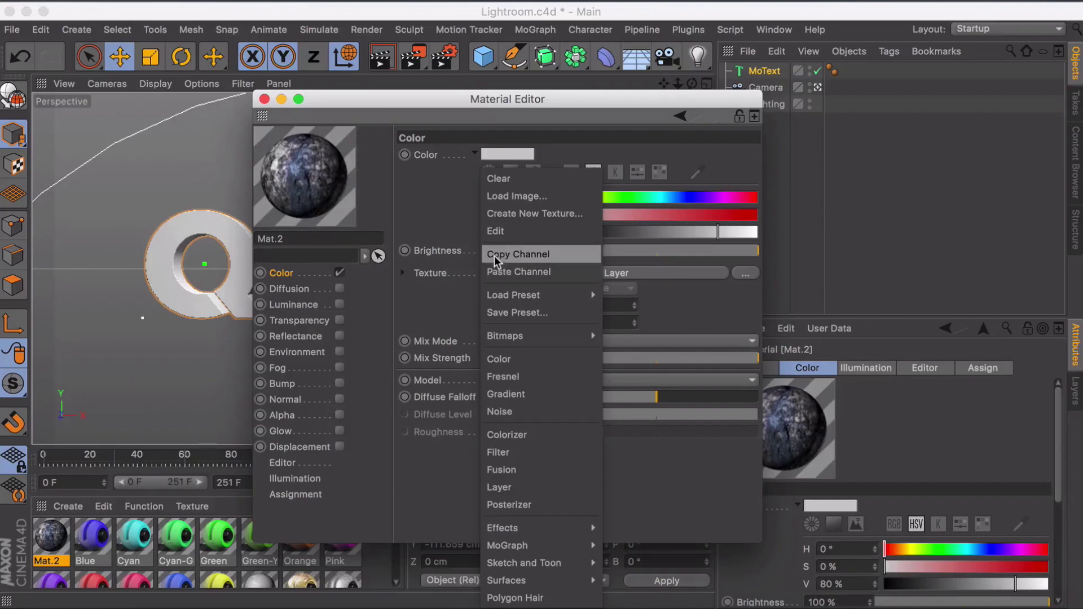
{"action": "left_click", "coordinate": [495, 254]}
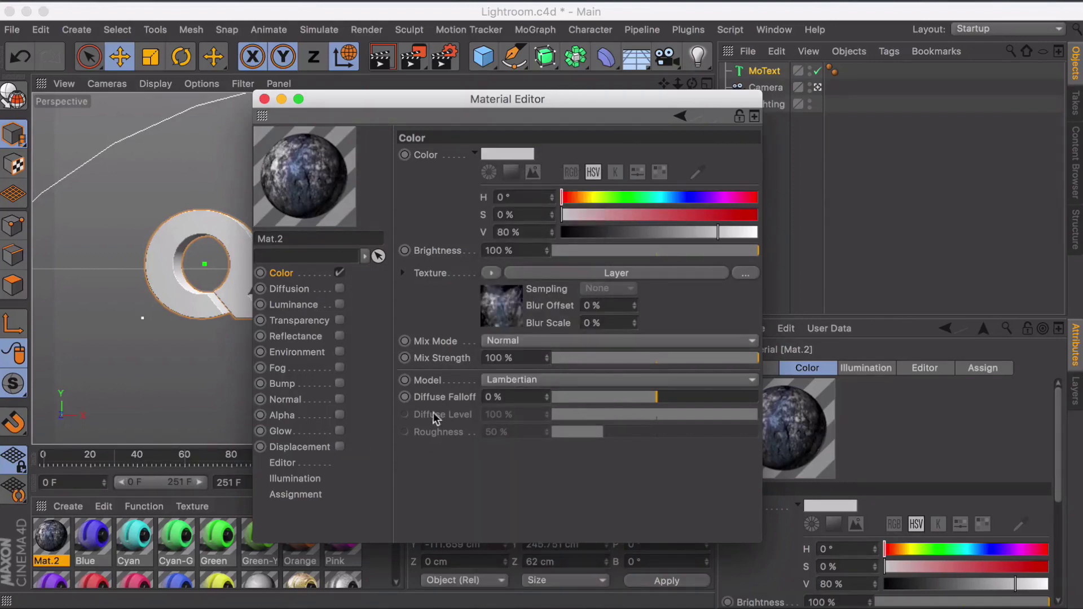
{"action": "left_click", "coordinate": [314, 447]}
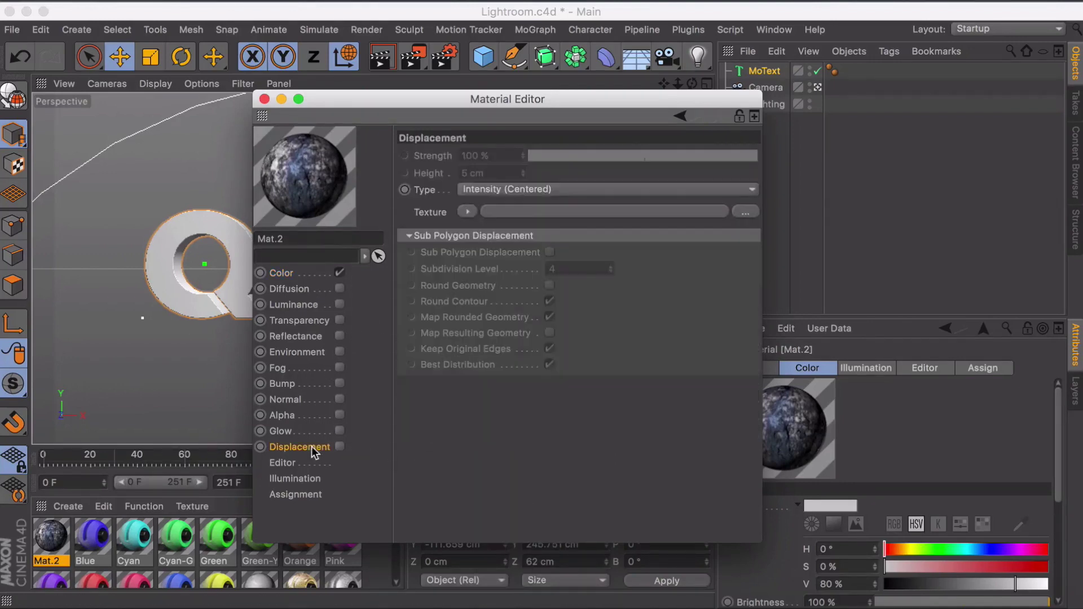
{"action": "left_click", "coordinate": [340, 446]}
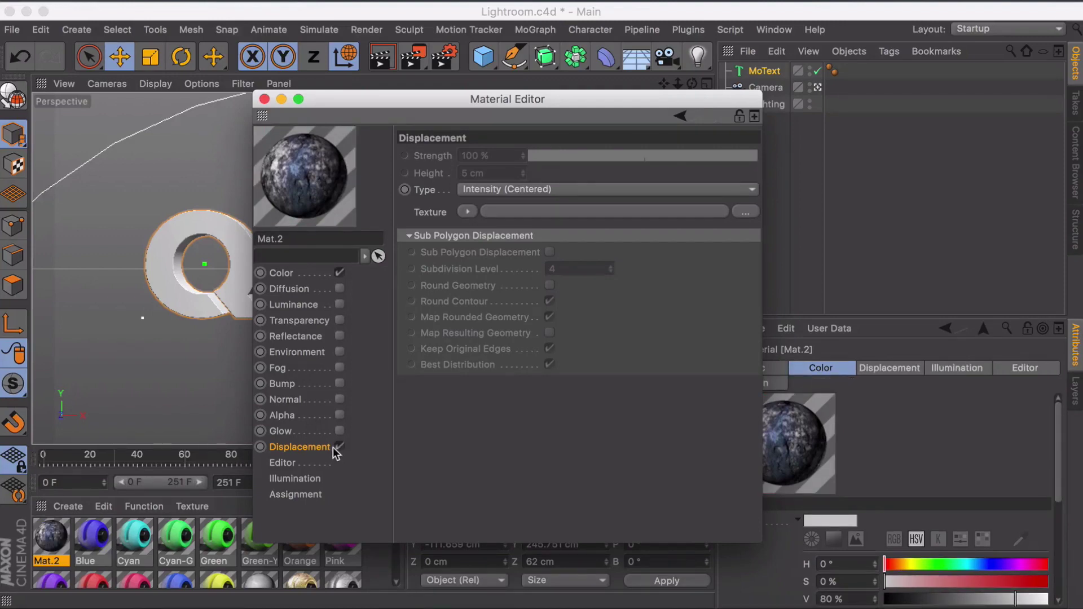
{"action": "left_click", "coordinate": [470, 213]}
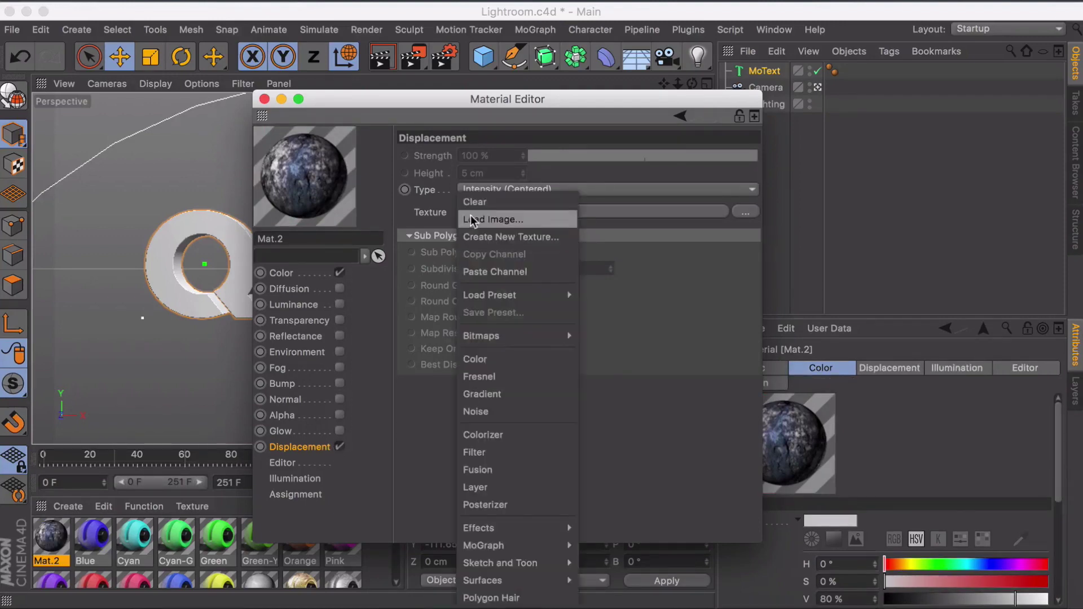
{"action": "left_click", "coordinate": [486, 280]}
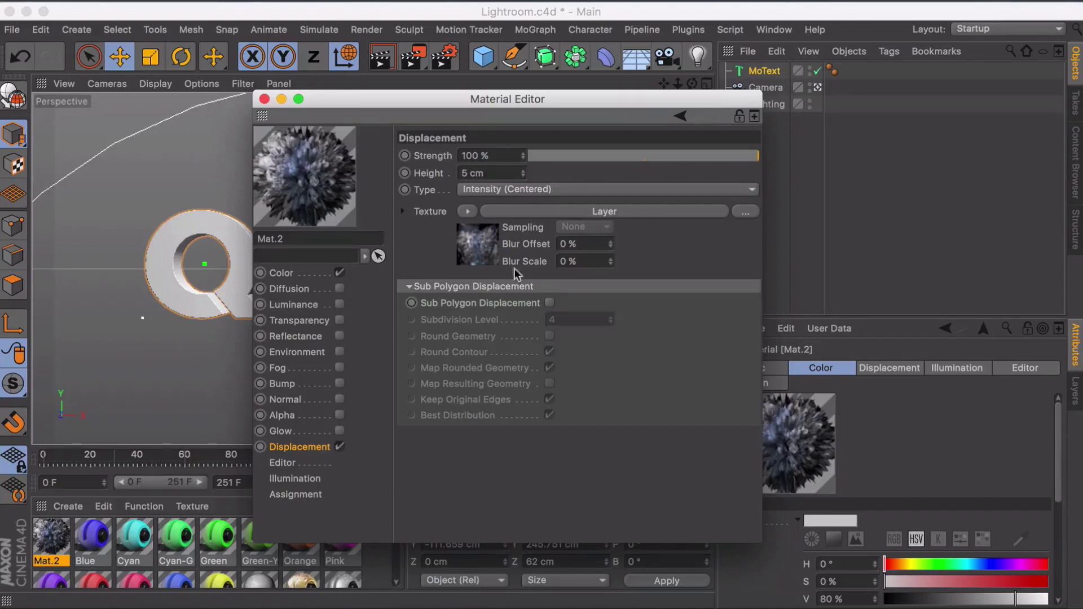
Step: Turn on Sub Polygon Displacement for the material and try adjusting the displacement height
{"action": "left_click", "coordinate": [549, 304]}
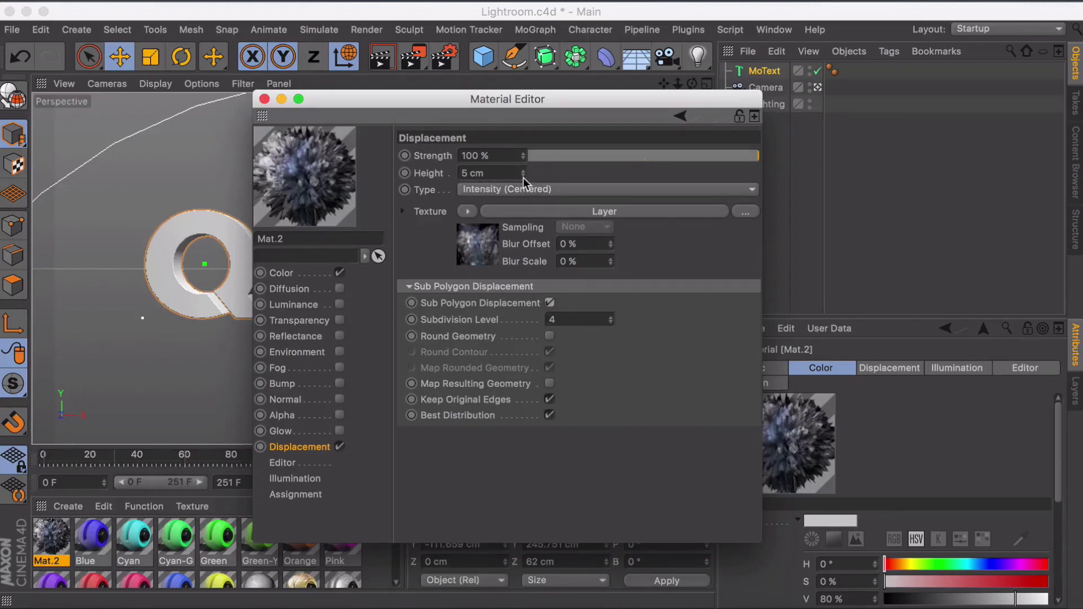
{"action": "left_click_drag", "start_coordinate": [523, 175], "coordinate": [522, 170]}
Step: Enable the Luminance channel, give it a Layer shader as texture and open that shader's properties
{"action": "left_click", "coordinate": [339, 304]}
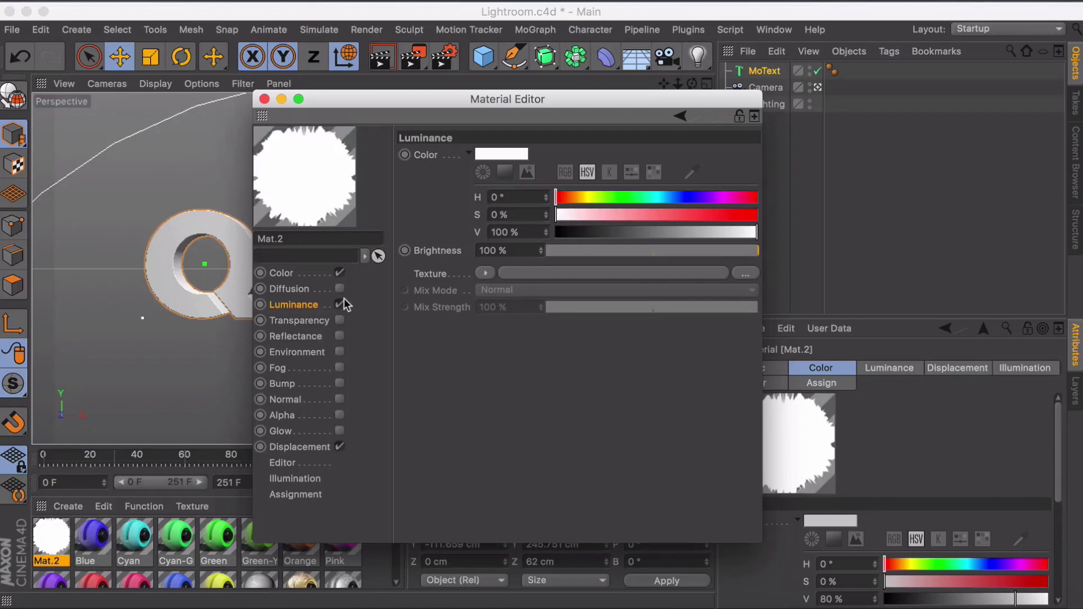
{"action": "left_click", "coordinate": [485, 273]}
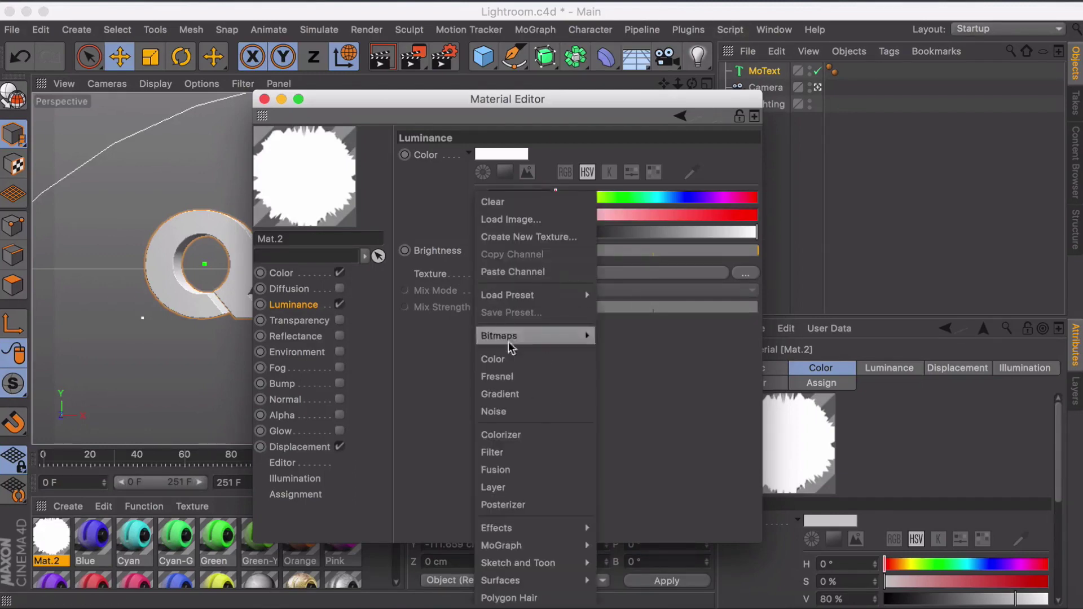
{"action": "left_click", "coordinate": [511, 483]}
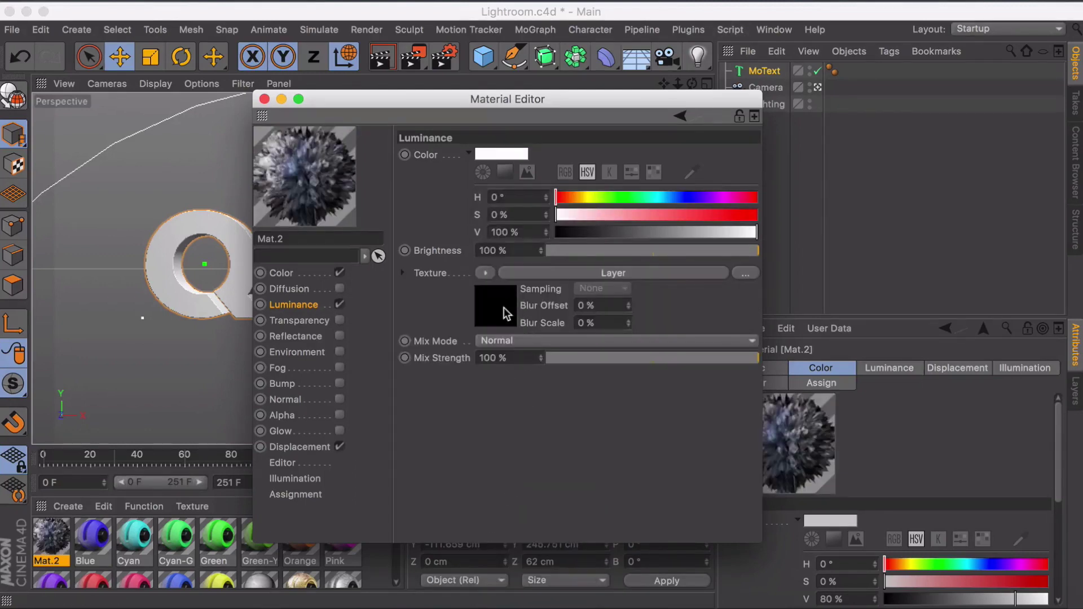
{"action": "left_click", "coordinate": [506, 307]}
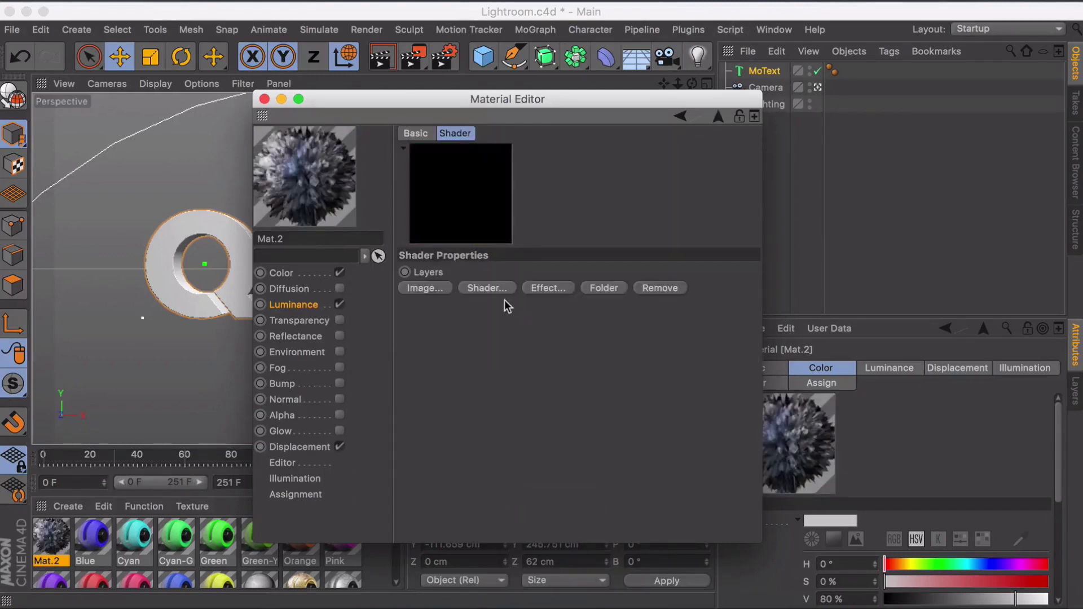
Step: Add RustAndMoss.jpg from the glowy textures folder as an image layer in Luminance without copying it to the project location
{"action": "left_click", "coordinate": [435, 286]}
{"action": "scroll", "coordinate": [457, 245], "scroll_direction": "down", "scroll_amount": 10}
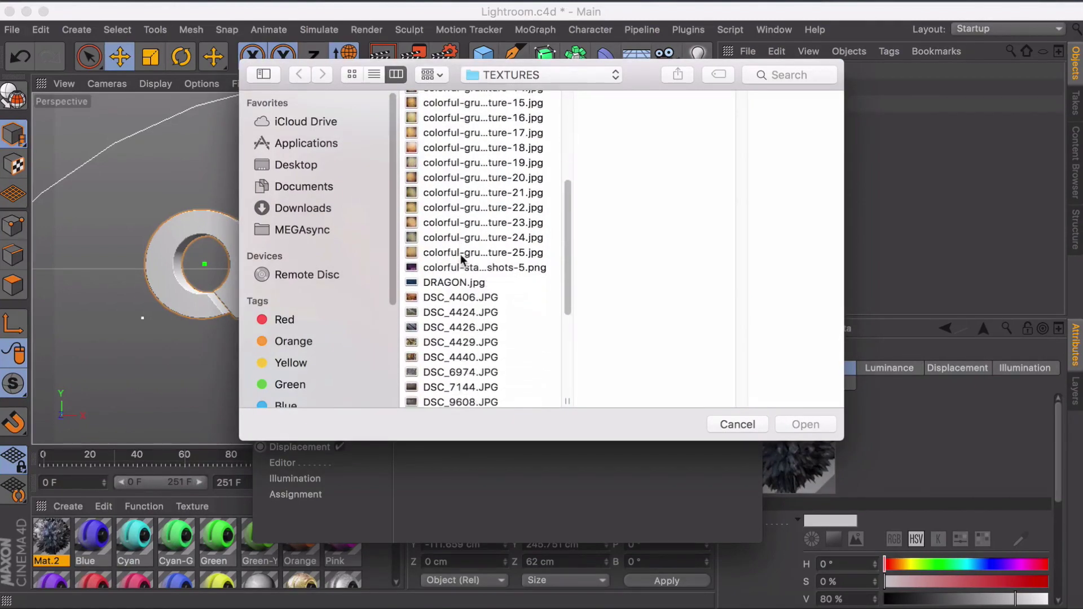
{"action": "left_click", "coordinate": [463, 251]}
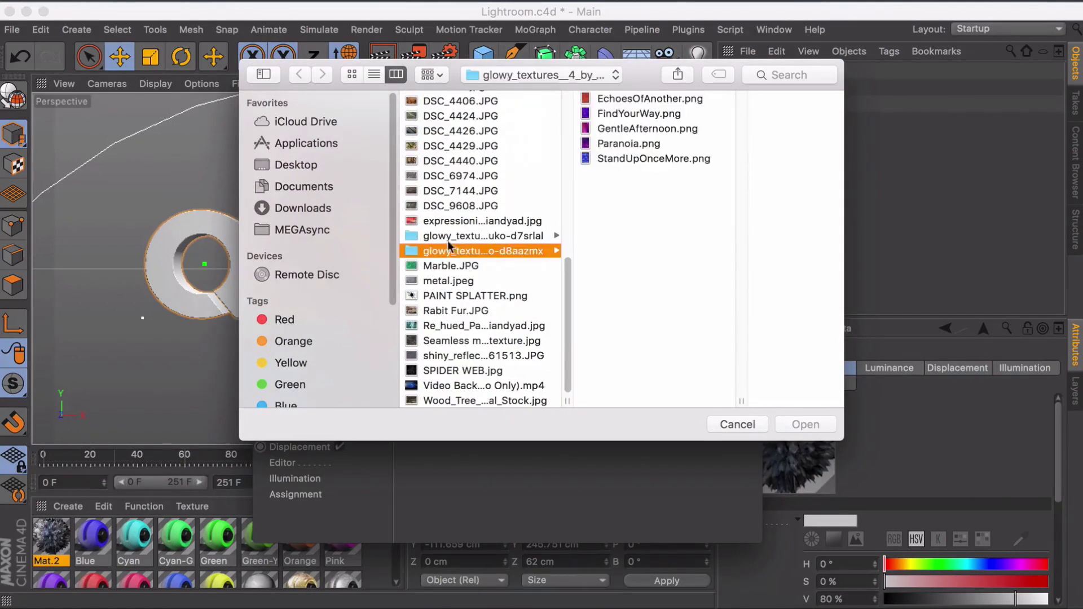
{"action": "left_click", "coordinate": [498, 235]}
{"action": "left_click", "coordinate": [621, 113]}
{"action": "left_click", "coordinate": [536, 173]}
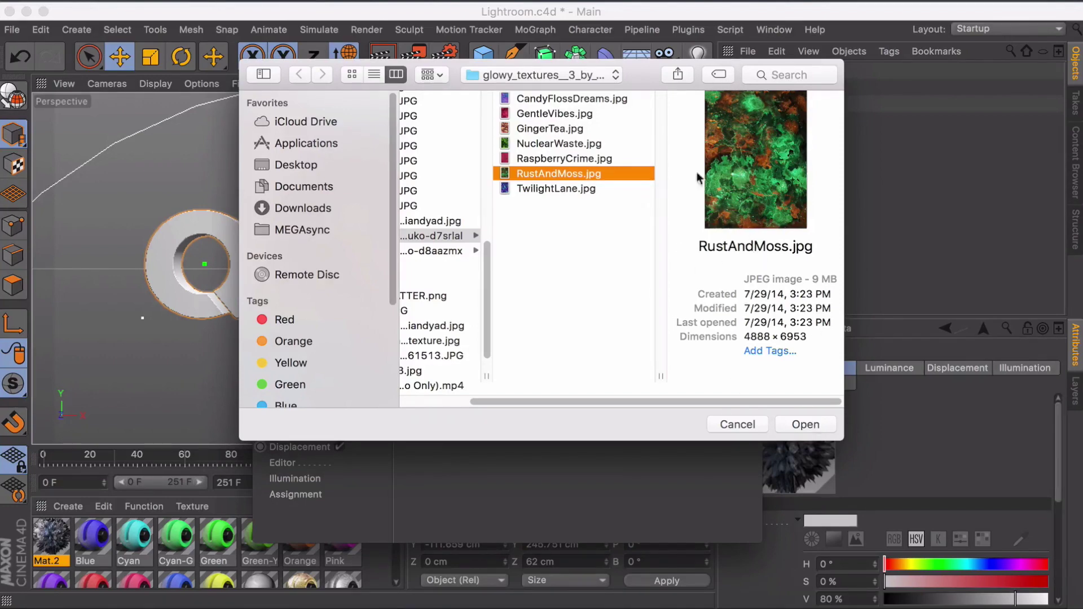
{"action": "left_click", "coordinate": [794, 420]}
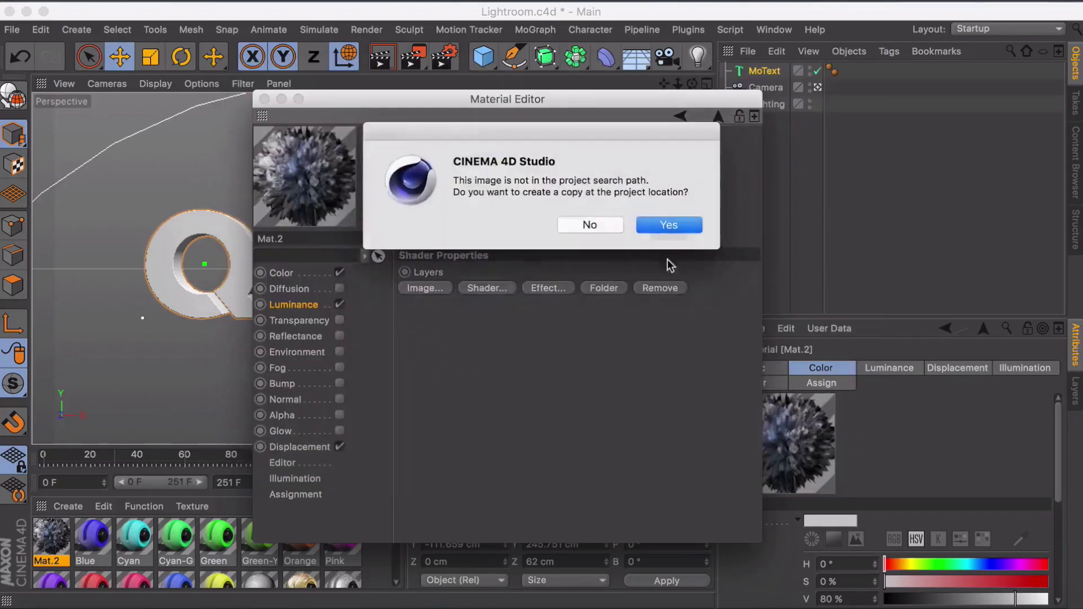
{"action": "left_click", "coordinate": [581, 227]}
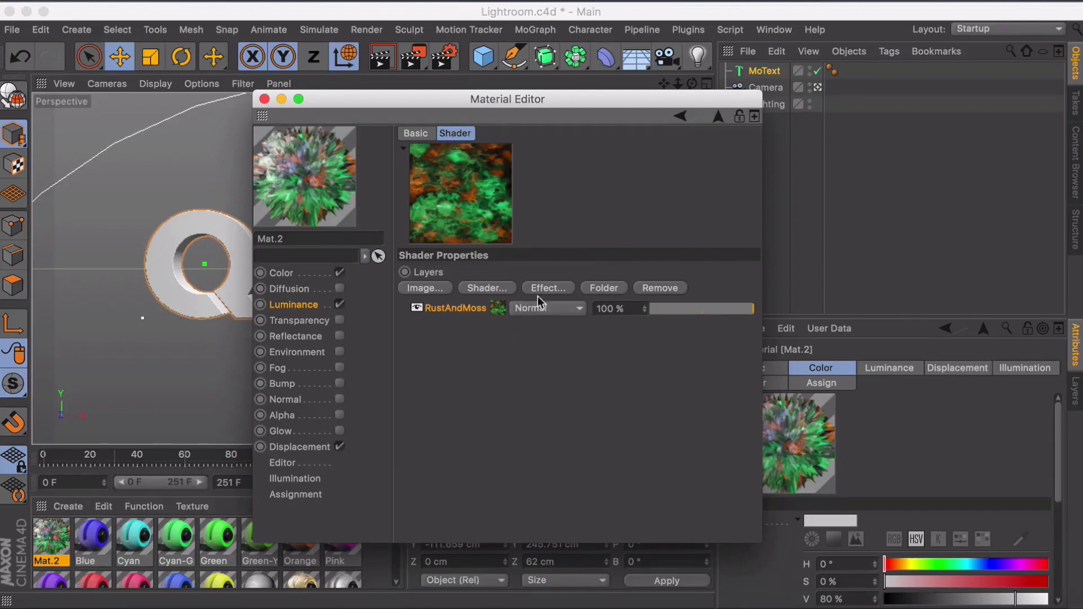
Step: Add a Hue / Sat / Lightness effect above the RustAndMoss layer and set its hue to 43°
{"action": "left_click", "coordinate": [555, 288]}
{"action": "left_click", "coordinate": [604, 307]}
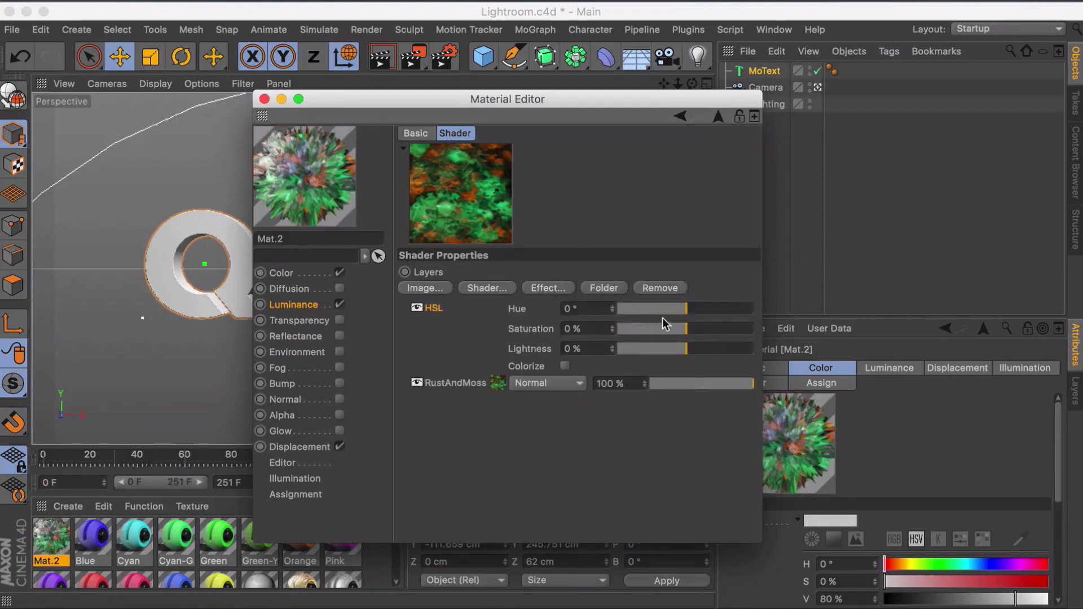
{"action": "left_click_drag", "start_coordinate": [673, 308], "coordinate": [708, 313]}
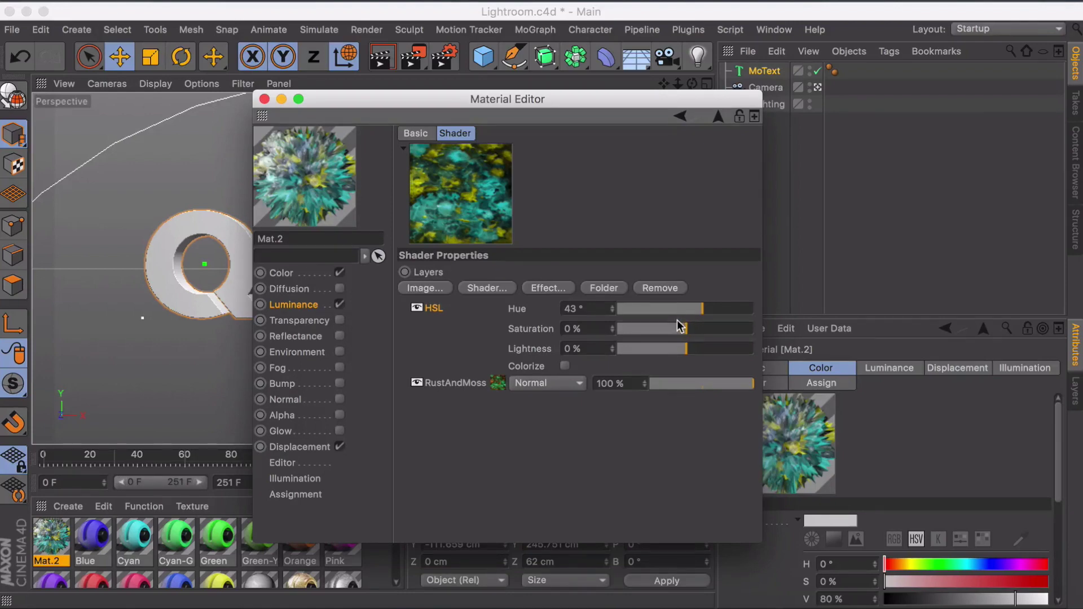
Step: Try different blend modes on the RustAndMoss layer, including Multiply, Burn, Add, Dodge and Screen, and return to the Luminance channel settings
{"action": "left_click", "coordinate": [548, 377]}
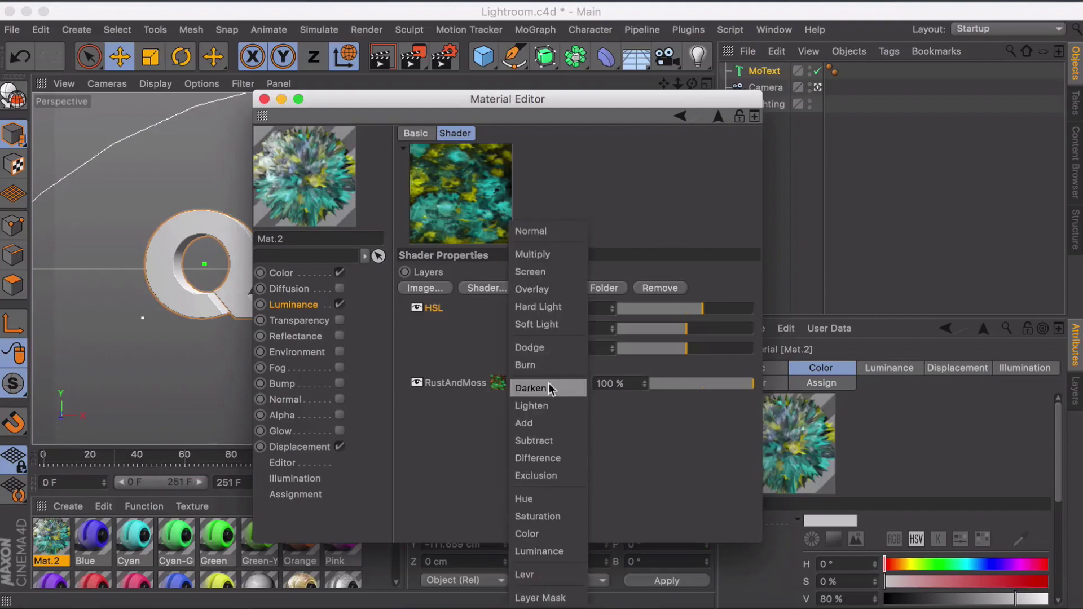
{"action": "left_click", "coordinate": [540, 253]}
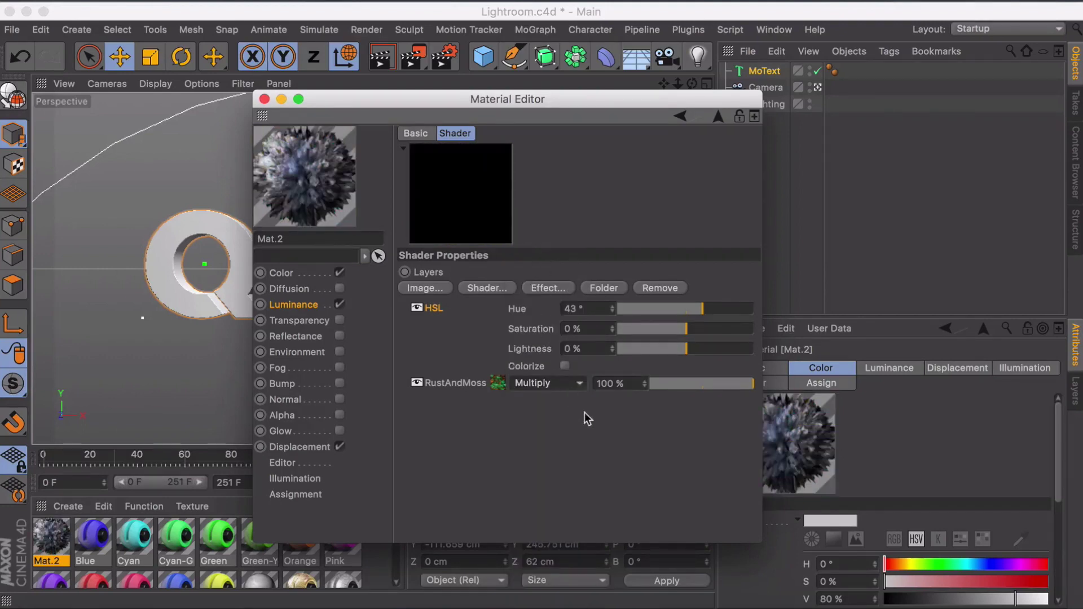
{"action": "key", "text": "Down"}
{"action": "key", "text": "Down"}
{"action": "key", "text": "Down"}
{"action": "key", "text": "Down"}
{"action": "key", "text": "Down"}
{"action": "key", "text": "Down"}
{"action": "key", "text": "Down"}
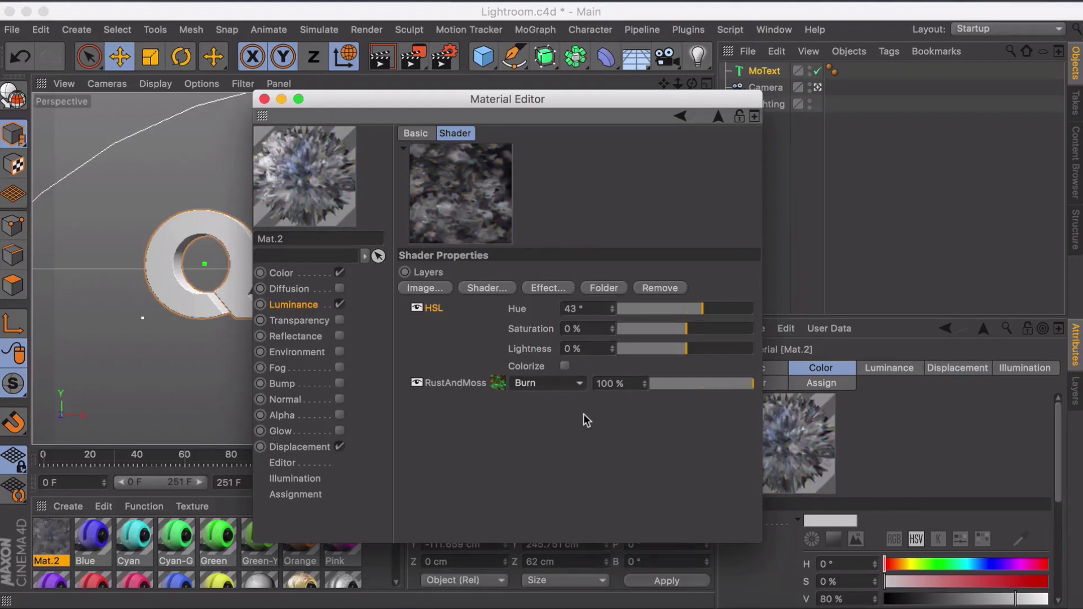
{"action": "key", "text": "Down"}
{"action": "key", "text": "Down"}
{"action": "key", "text": "Down"}
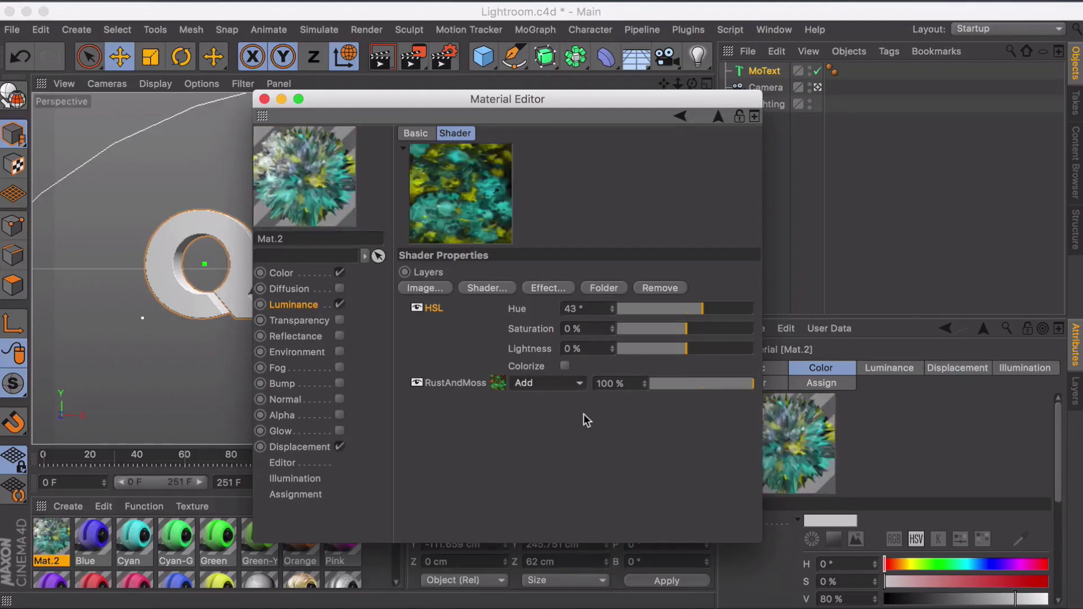
{"action": "key", "text": "Down"}
{"action": "key", "text": "Down"}
{"action": "key", "text": "Up"}
{"action": "key", "text": "Up"}
{"action": "key", "text": "Up"}
{"action": "key", "text": "Up"}
{"action": "key", "text": "Up"}
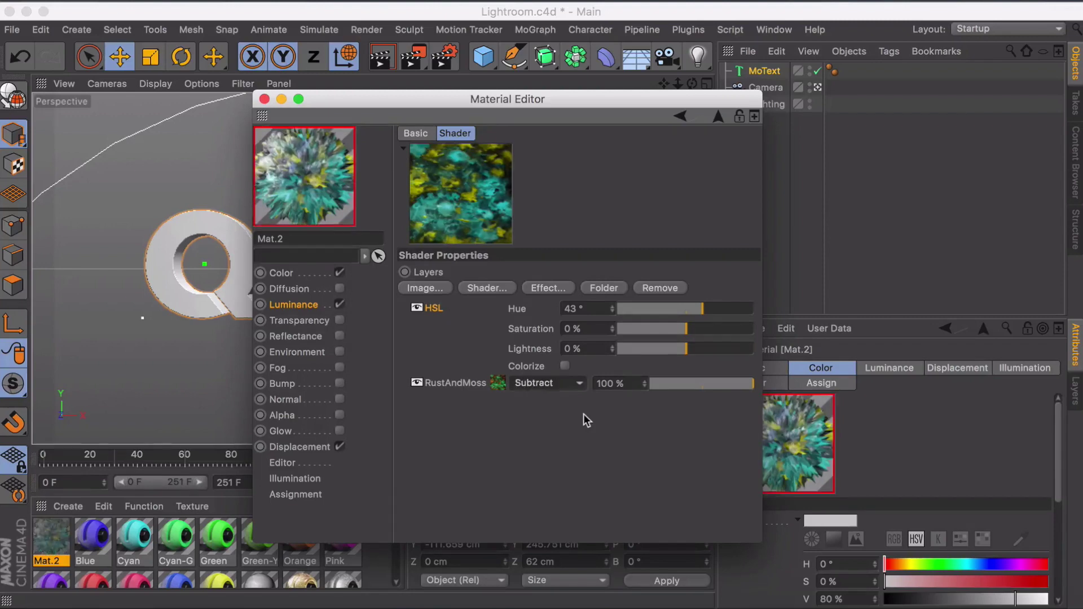
{"action": "key", "text": "Up"}
{"action": "key", "text": "Up"}
{"action": "key", "text": "Up"}
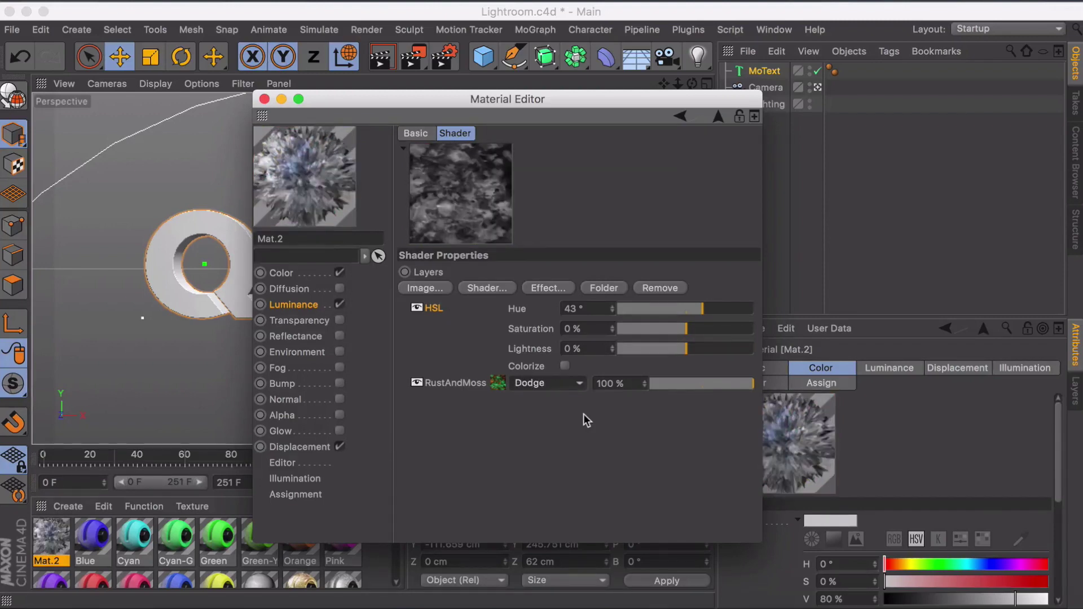
{"action": "key", "text": "Up"}
{"action": "key", "text": "Up"}
{"action": "key", "text": "Down"}
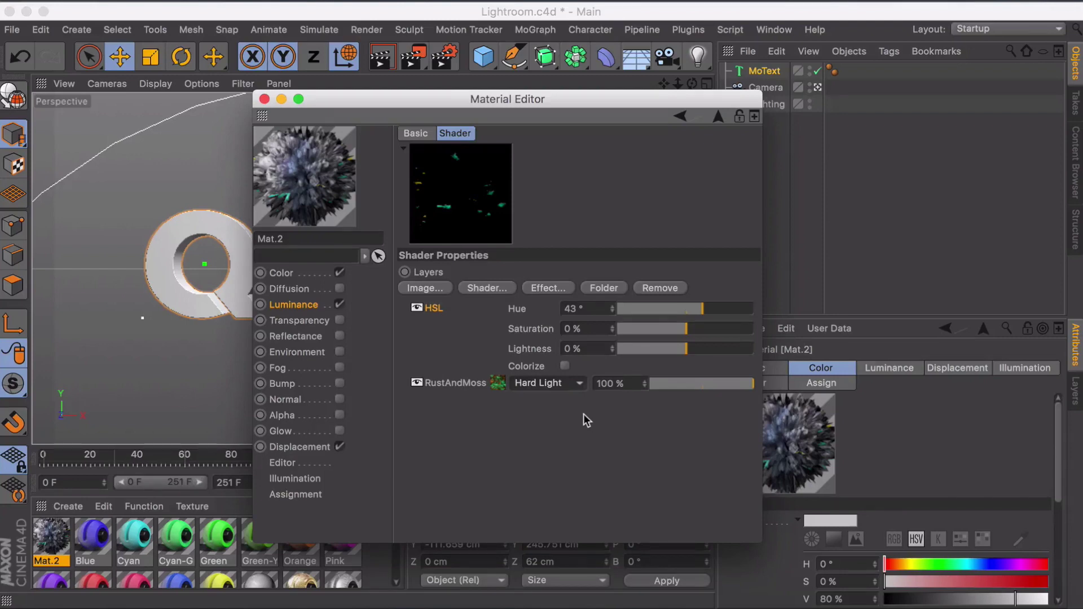
{"action": "key", "text": "Up"}
{"action": "key", "text": "Up"}
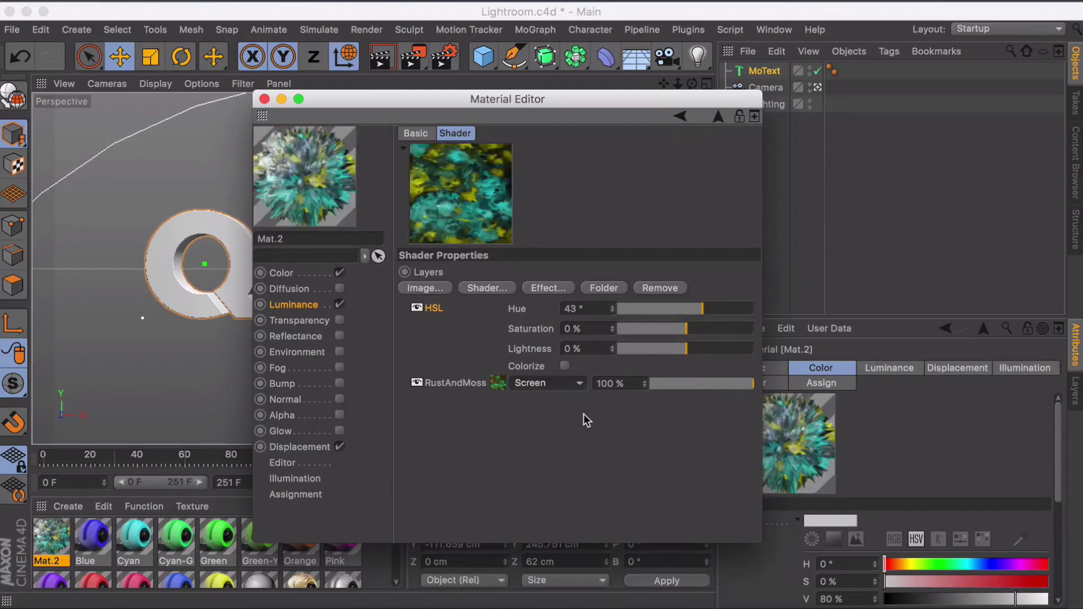
{"action": "key", "text": "Up"}
{"action": "key", "text": "Up"}
{"action": "left_click", "coordinate": [313, 305]}
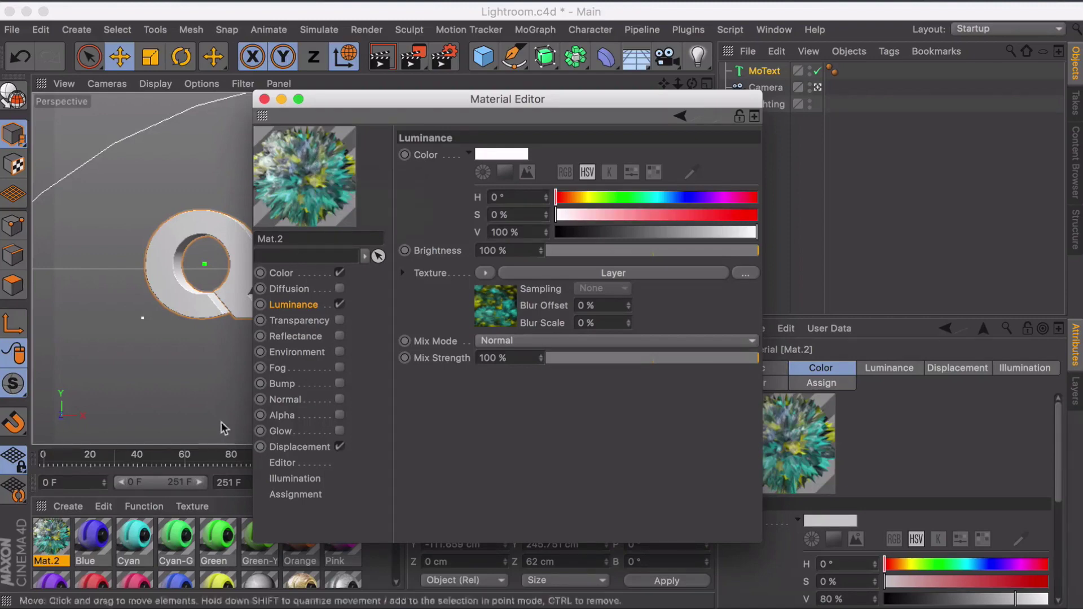
{"action": "scroll", "coordinate": [112, 546], "scroll_direction": "down", "scroll_amount": 3}
{"action": "scroll", "coordinate": [113, 546], "scroll_direction": "down", "scroll_amount": 5}
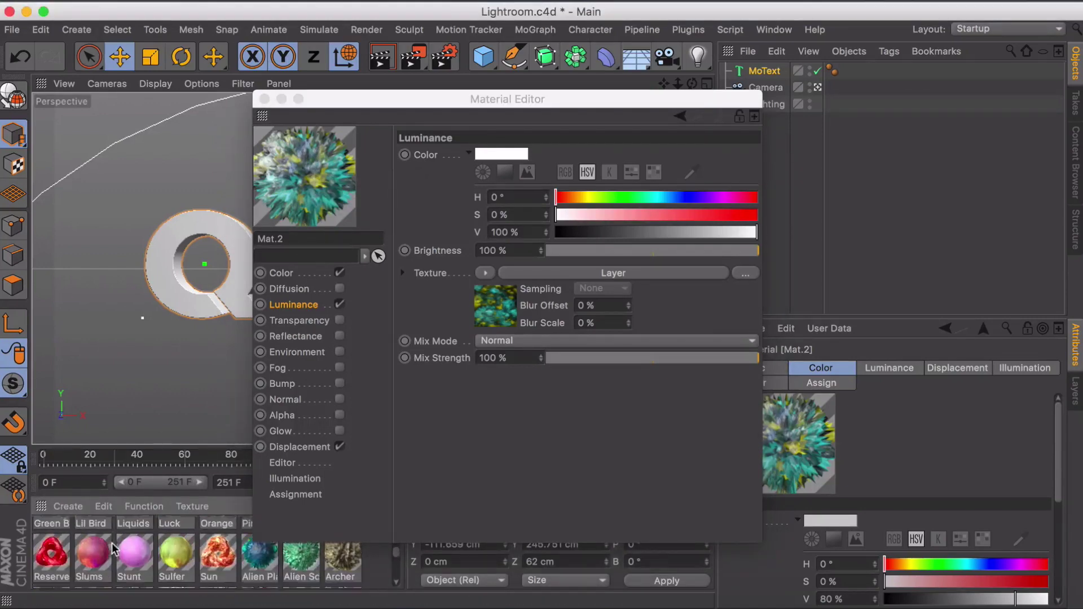
{"action": "scroll", "coordinate": [111, 542], "scroll_direction": "down", "scroll_amount": 5}
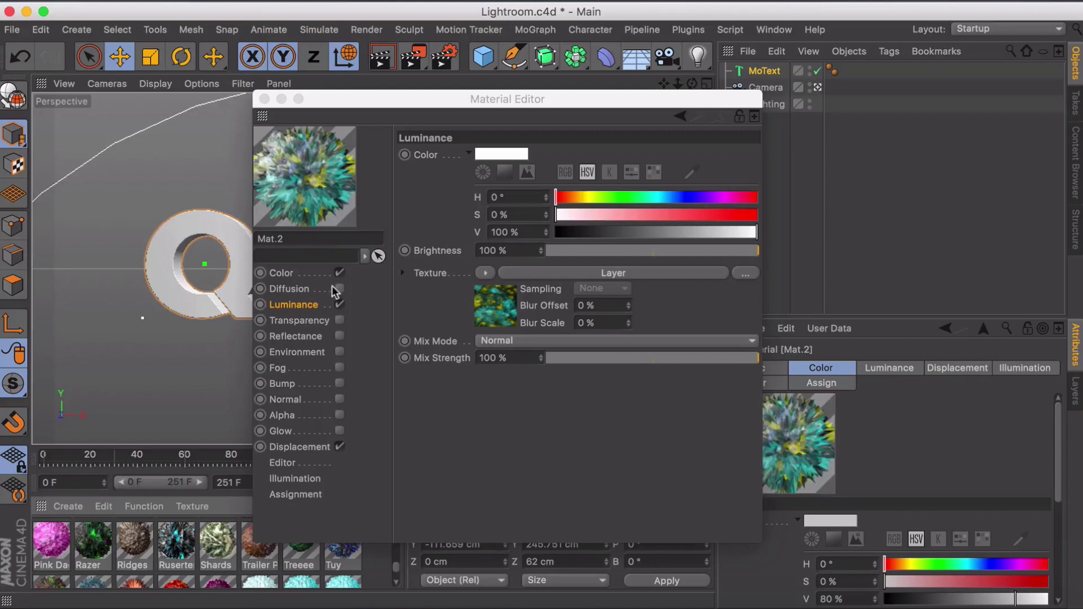
Step: Enable the Diffusion channel and paste the previously copied Layer shader as its texture
{"action": "left_click", "coordinate": [297, 288]}
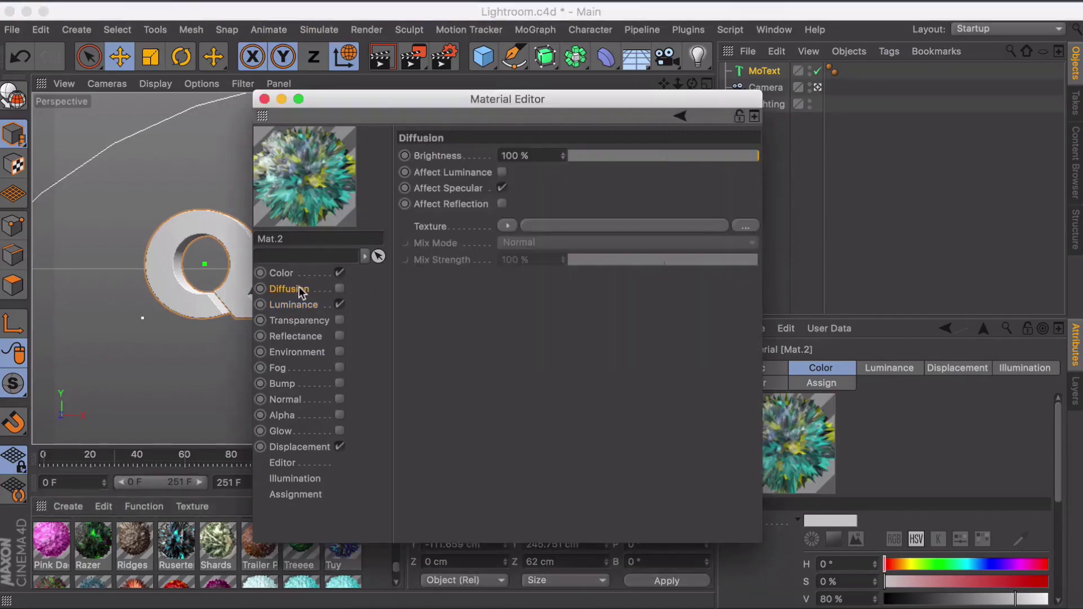
{"action": "left_click", "coordinate": [339, 289]}
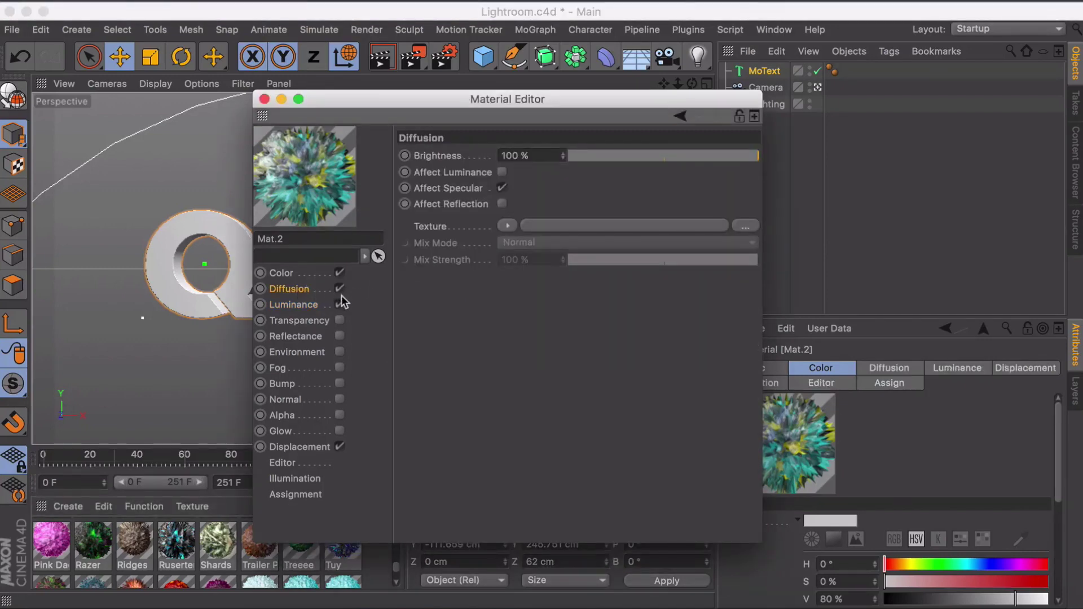
{"action": "left_click", "coordinate": [509, 225]}
{"action": "left_click", "coordinate": [523, 270]}
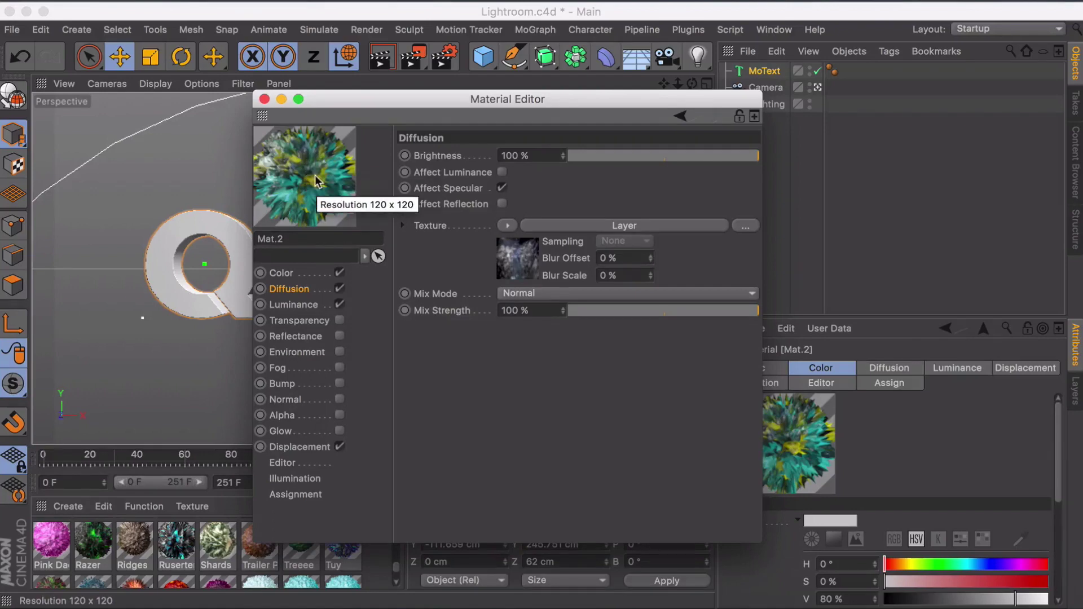
Step: In the Diffusion layer shader, set the contrast of the B/C/G effect to 28%
{"action": "left_click", "coordinate": [519, 252]}
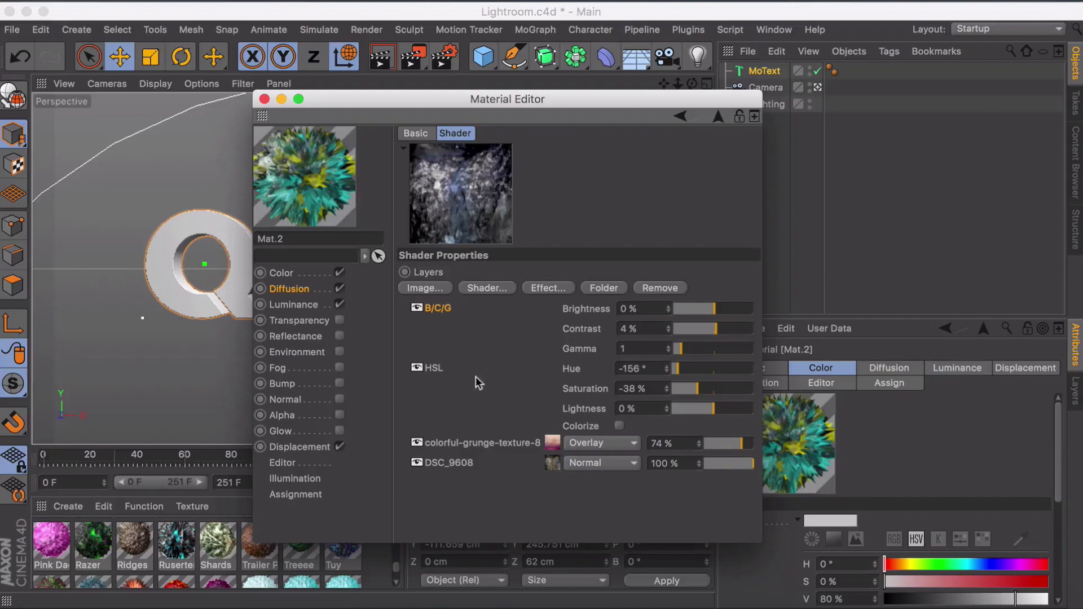
{"action": "left_click", "coordinate": [729, 330]}
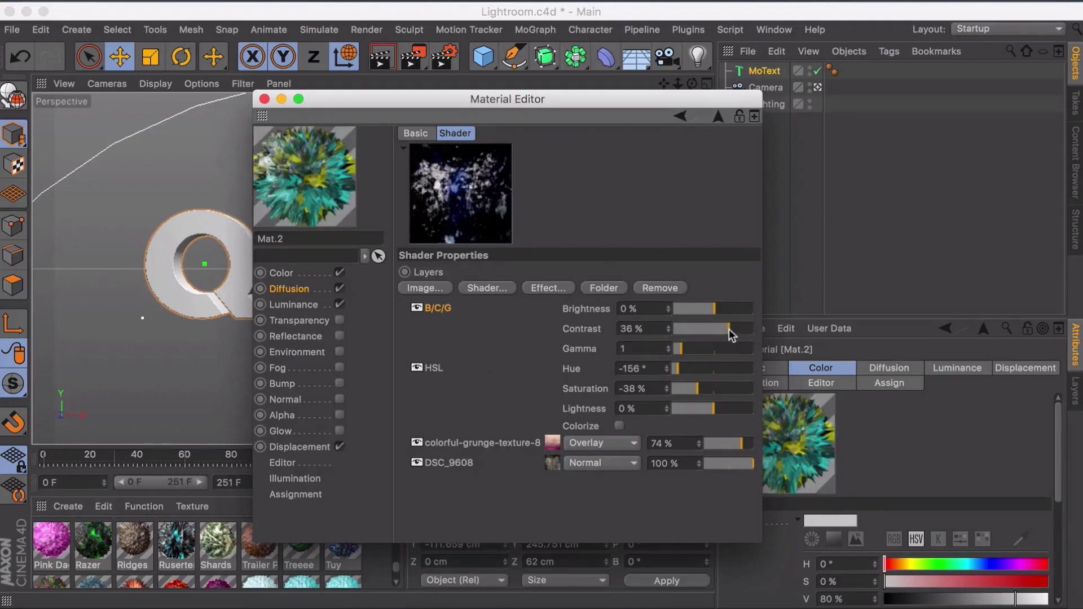
{"action": "left_click_drag", "start_coordinate": [729, 330], "coordinate": [725, 333]}
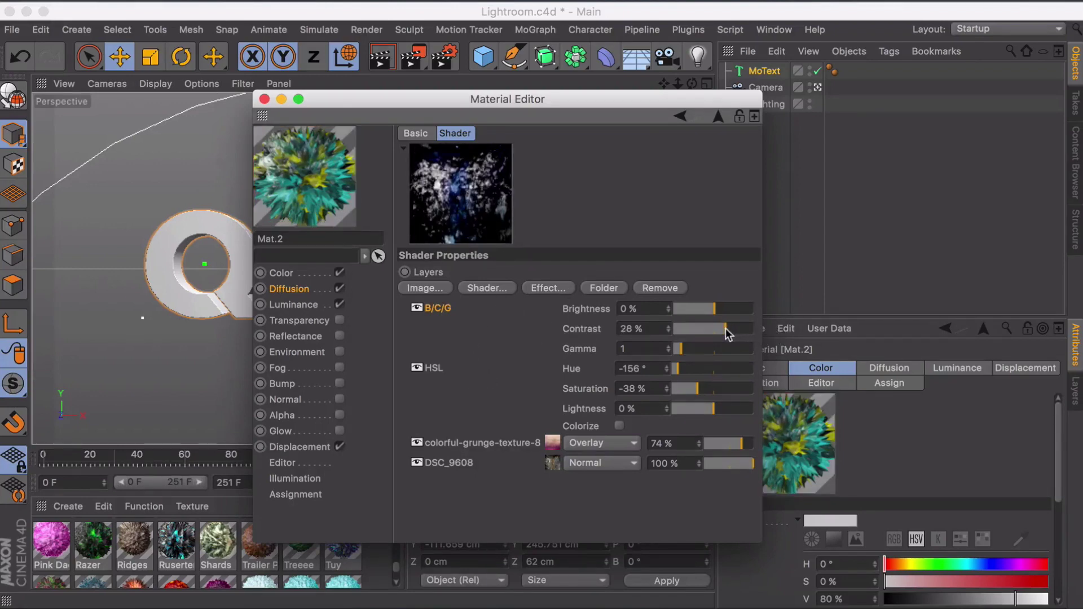
Step: Return to the Diffusion channel settings and switch the channel off and on again to compare its influence on the material
{"action": "left_click", "coordinate": [303, 287]}
{"action": "left_click", "coordinate": [339, 288]}
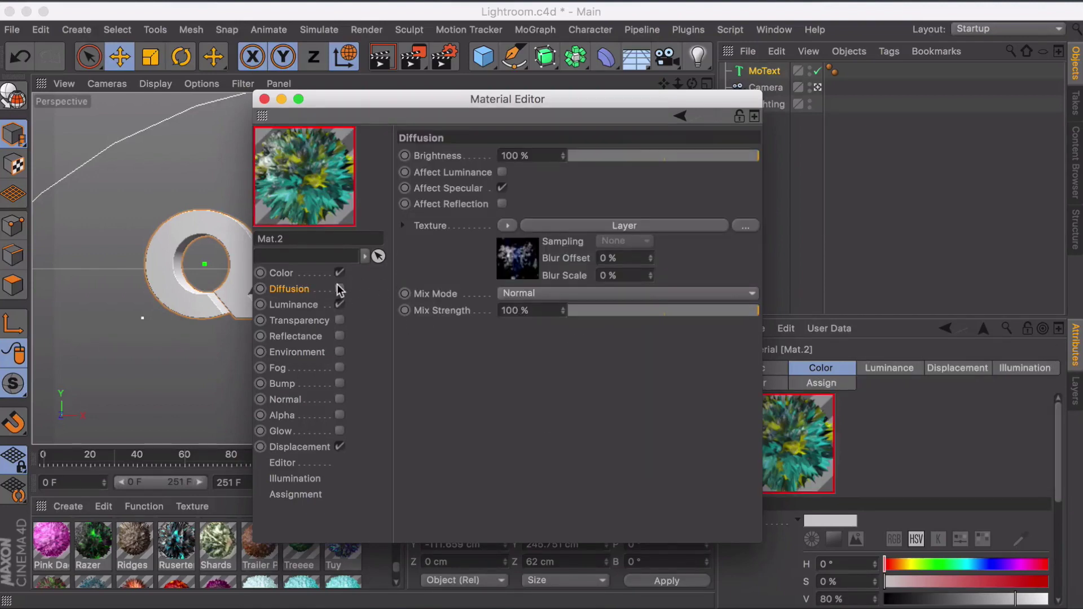
{"action": "left_click", "coordinate": [339, 288]}
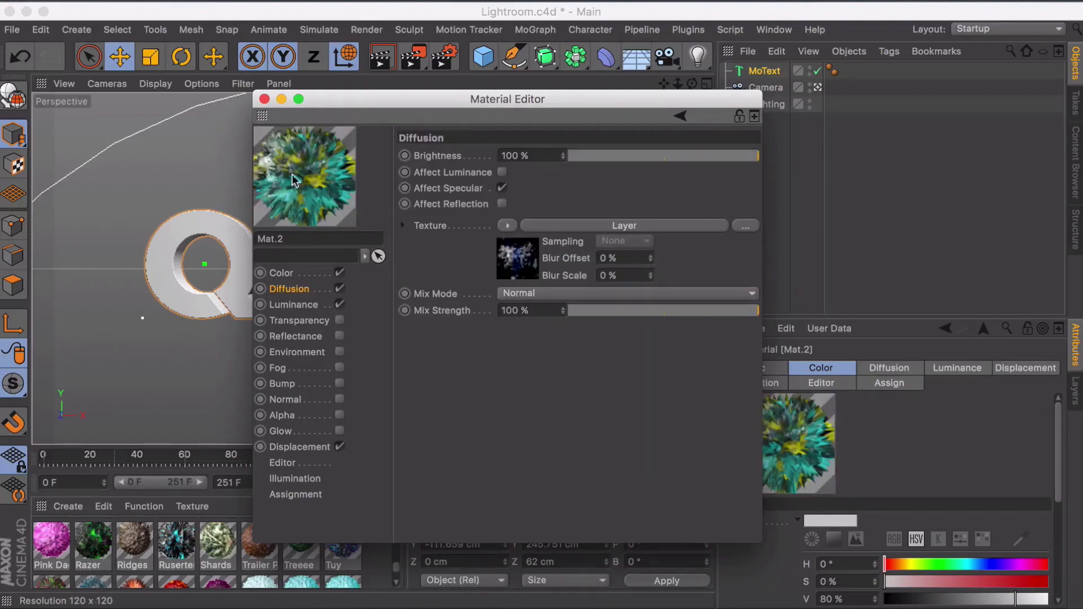
Step: Open the Luminance channel's Layer shader and add a Color shader layer above the HSL effect
{"action": "left_click", "coordinate": [295, 305]}
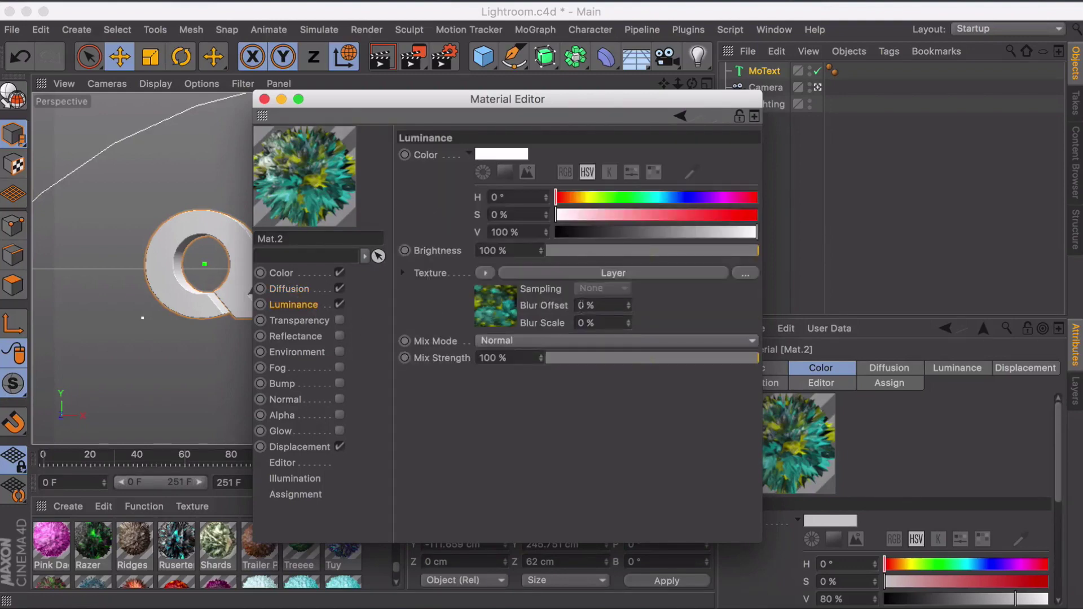
{"action": "left_click", "coordinate": [508, 306]}
{"action": "left_click", "coordinate": [326, 305]}
{"action": "left_click", "coordinate": [504, 309]}
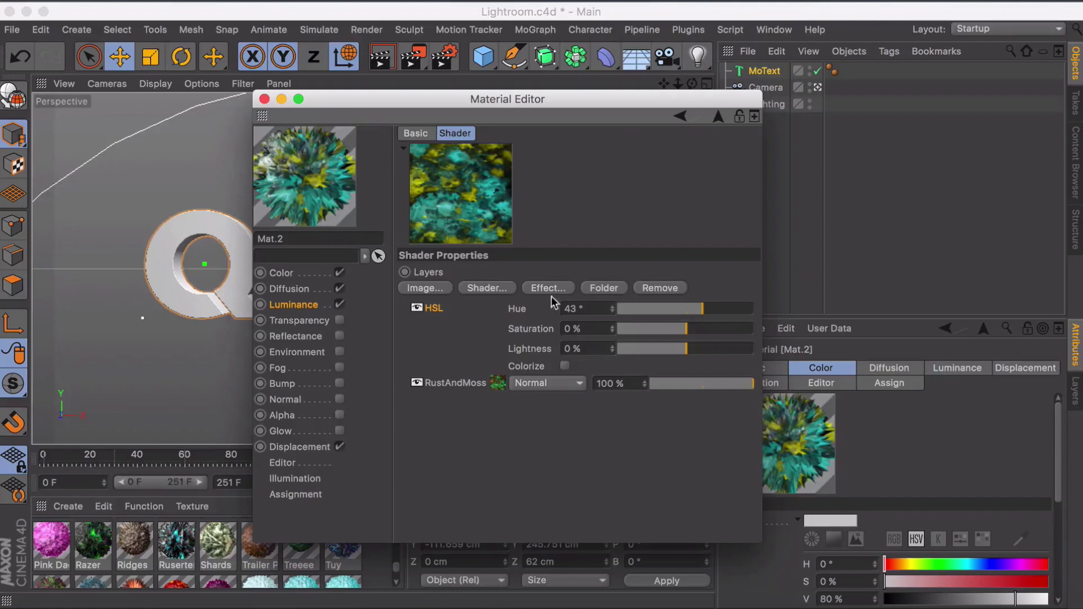
{"action": "left_click", "coordinate": [483, 288]}
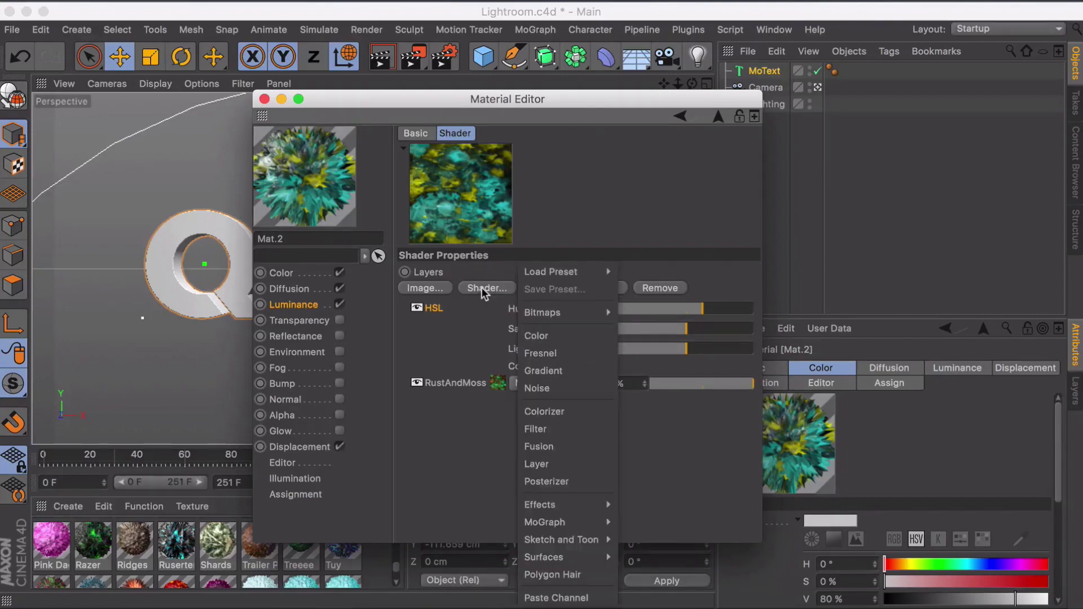
{"action": "left_click", "coordinate": [536, 332]}
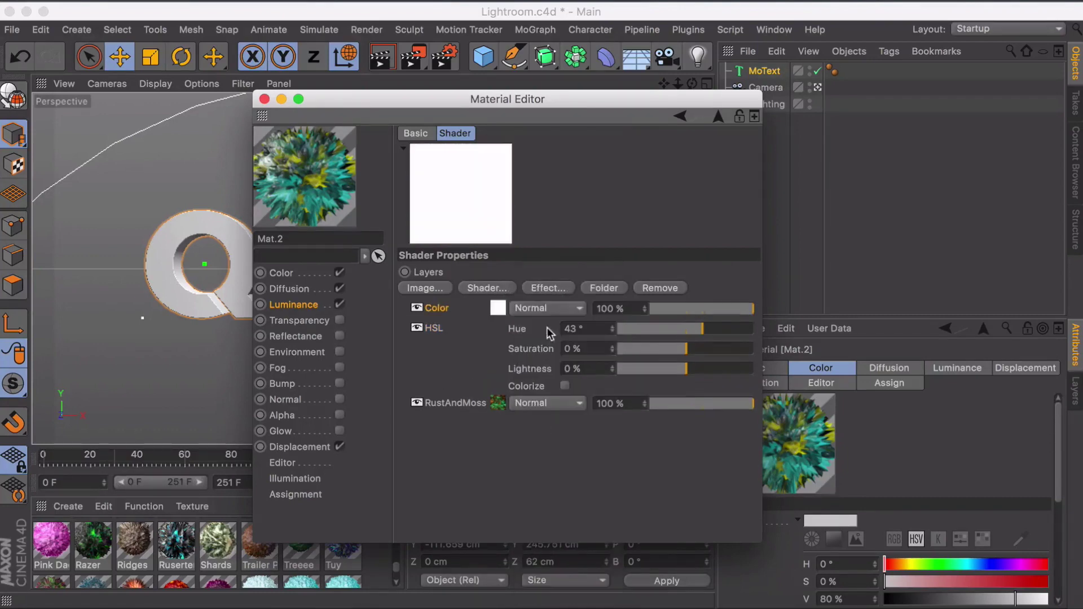
Step: Give the new Color layer a blue with hue 226° and saturation 81%
{"action": "left_click", "coordinate": [498, 309]}
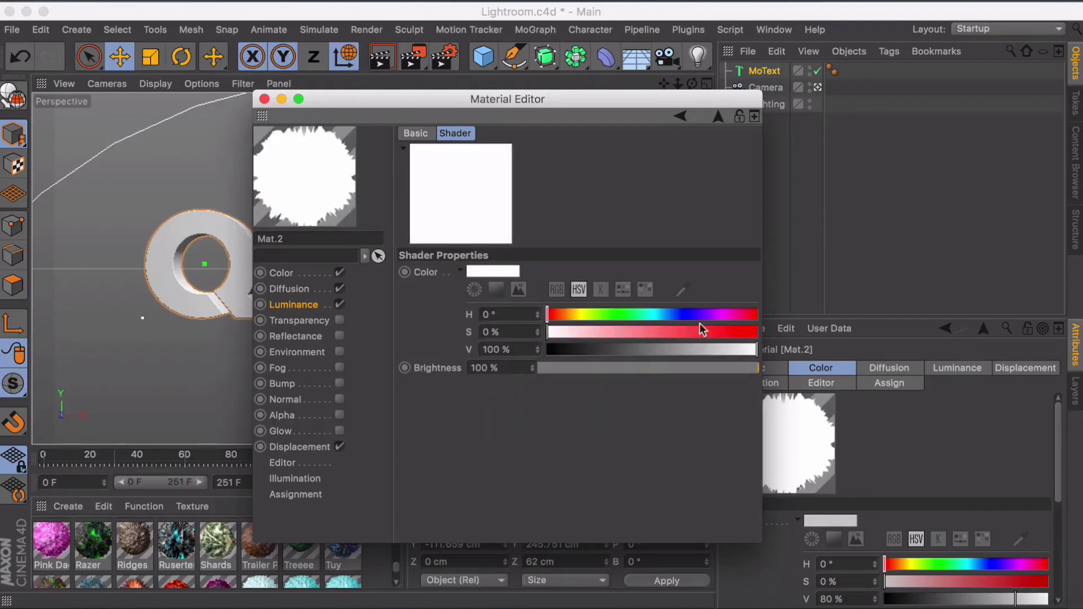
{"action": "left_click", "coordinate": [631, 314]}
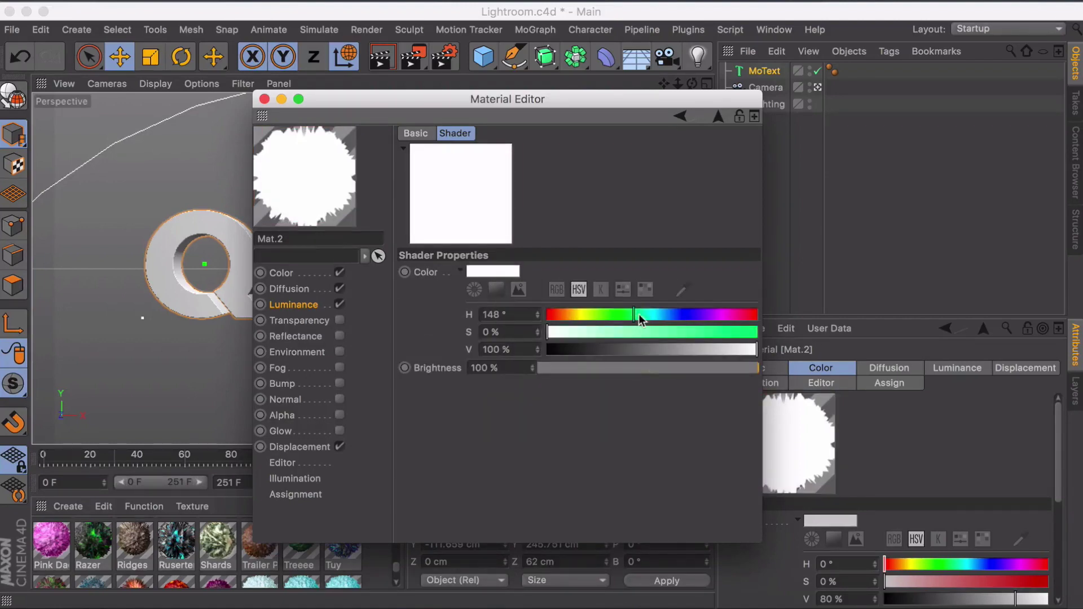
{"action": "left_click", "coordinate": [679, 314]}
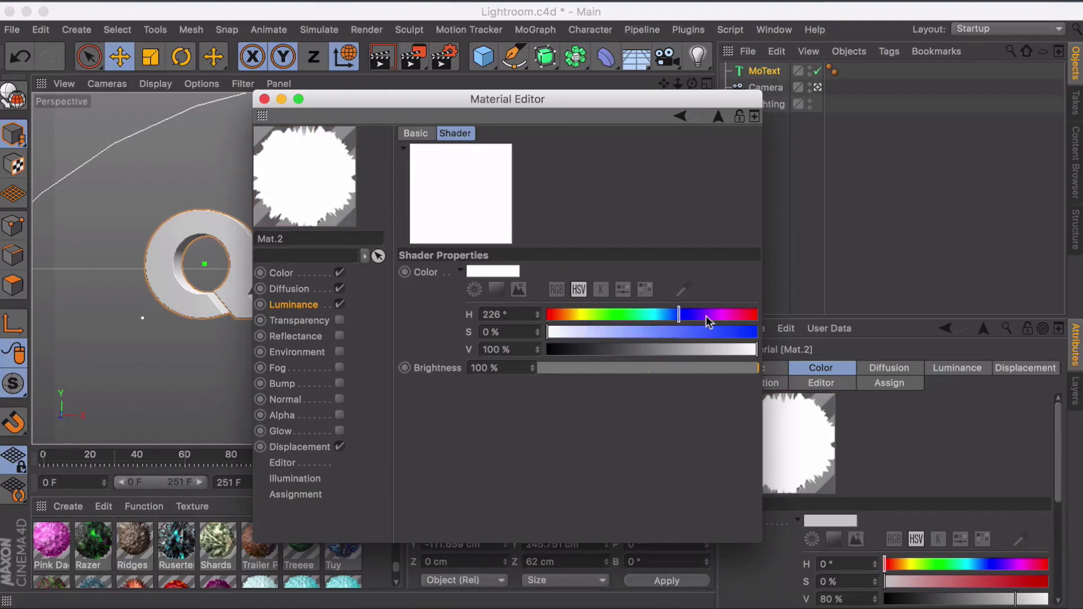
{"action": "left_click_drag", "start_coordinate": [693, 332], "coordinate": [717, 332]}
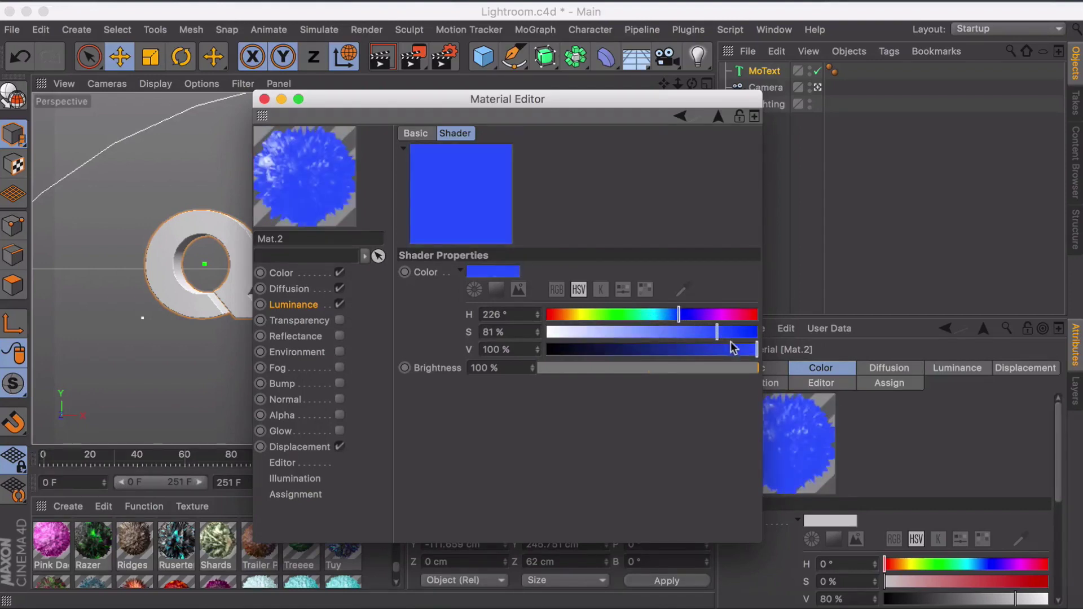
Step: Go back to the Luminance layer stack and set the blue Color layer's blend mode to Hue
{"action": "left_click", "coordinate": [314, 307]}
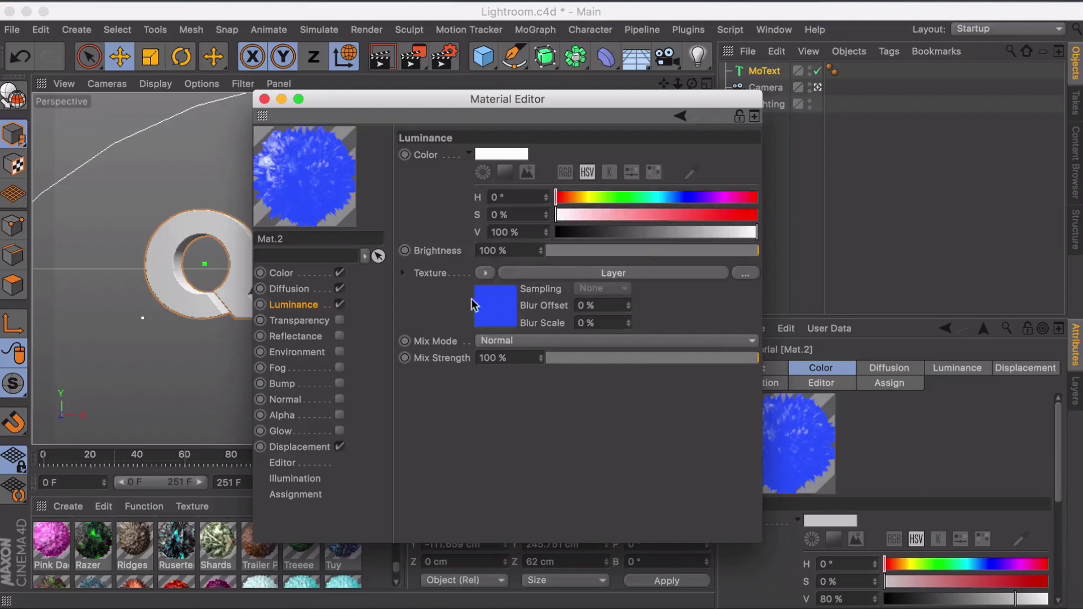
{"action": "left_click", "coordinate": [503, 315]}
{"action": "left_click", "coordinate": [578, 309]}
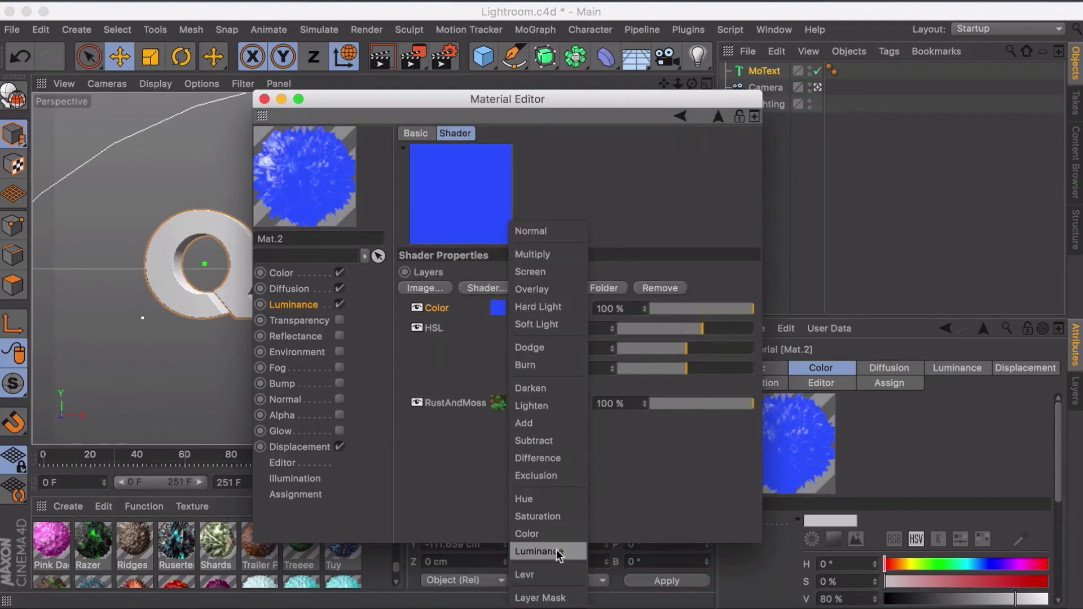
{"action": "left_click", "coordinate": [548, 498]}
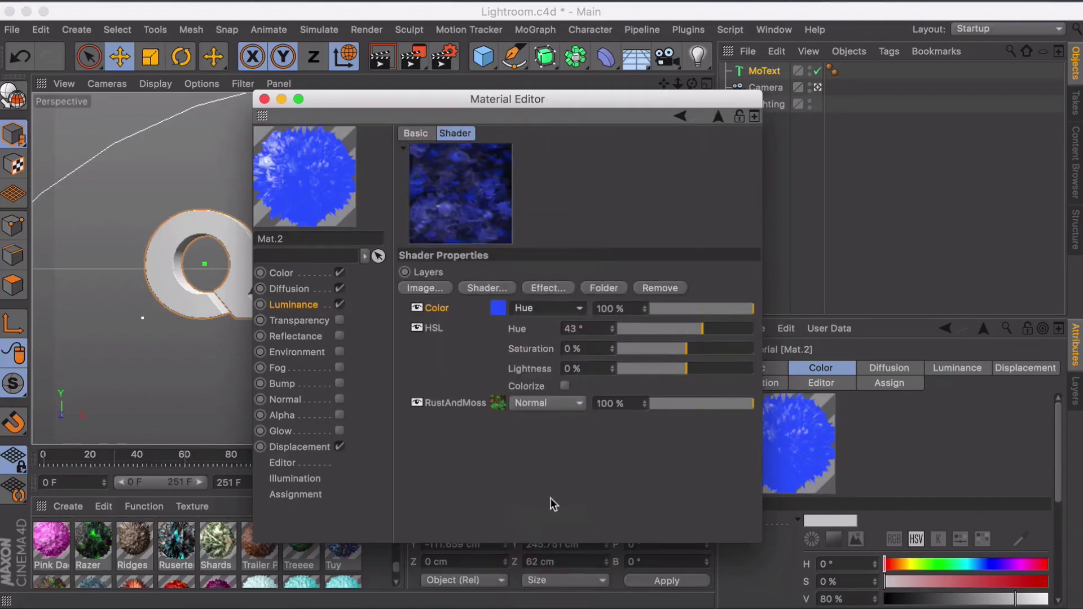
Step: Try the Color and Saturation blend modes on the blue Color layer, then return it to Hue
{"action": "left_click", "coordinate": [533, 317]}
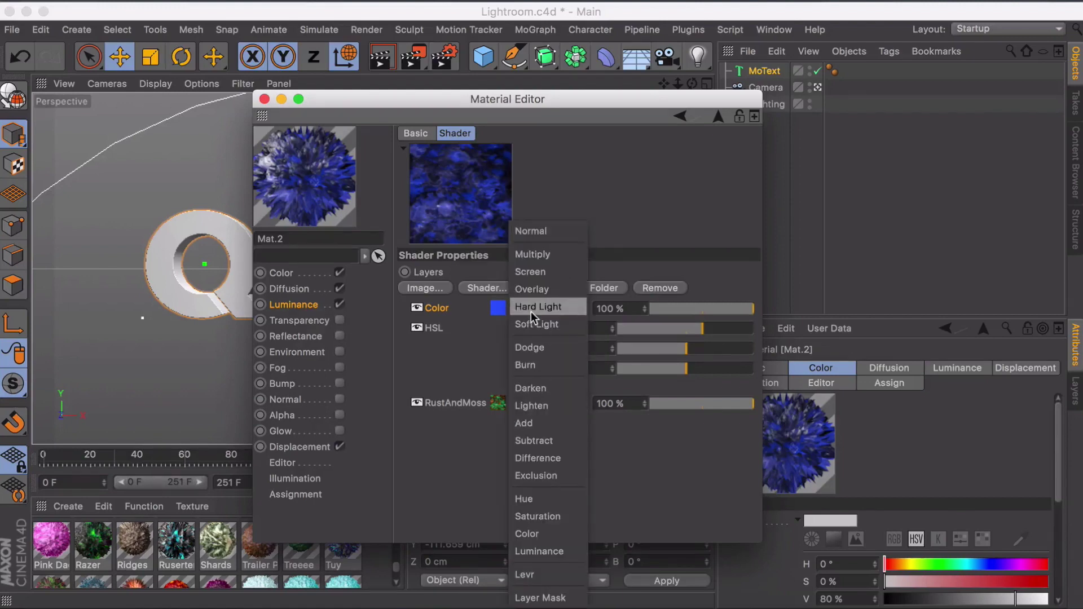
{"action": "left_click", "coordinate": [536, 531]}
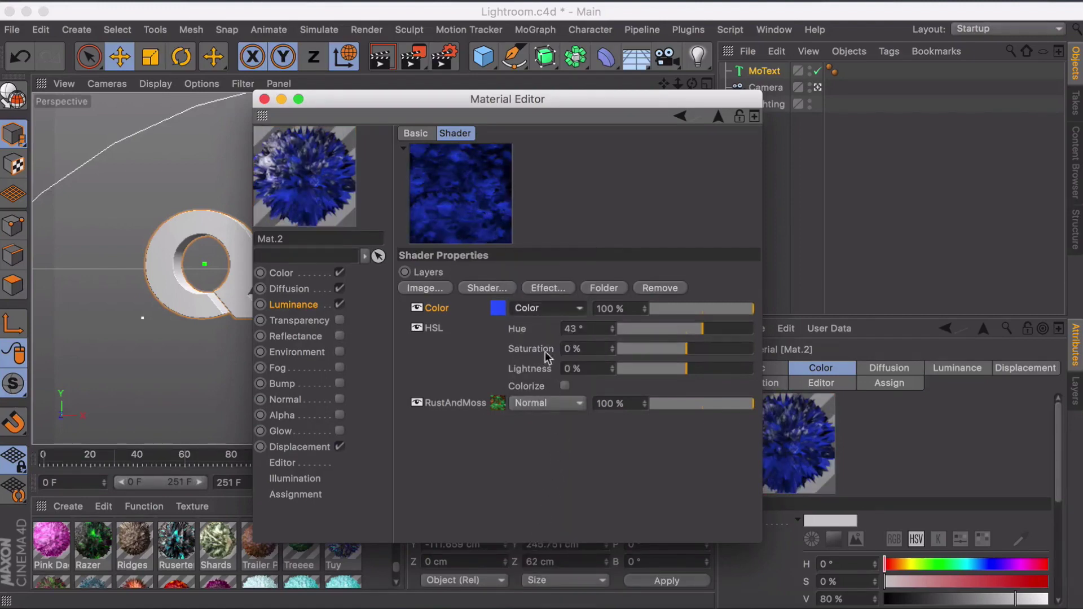
{"action": "left_click", "coordinate": [519, 313]}
{"action": "left_click", "coordinate": [550, 516]}
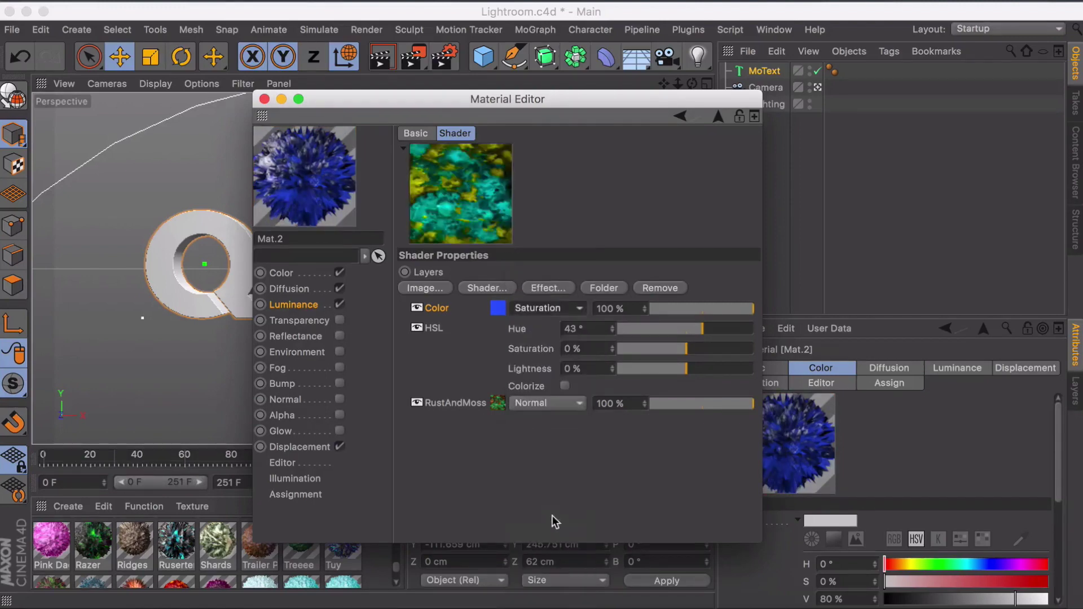
{"action": "left_click", "coordinate": [538, 314]}
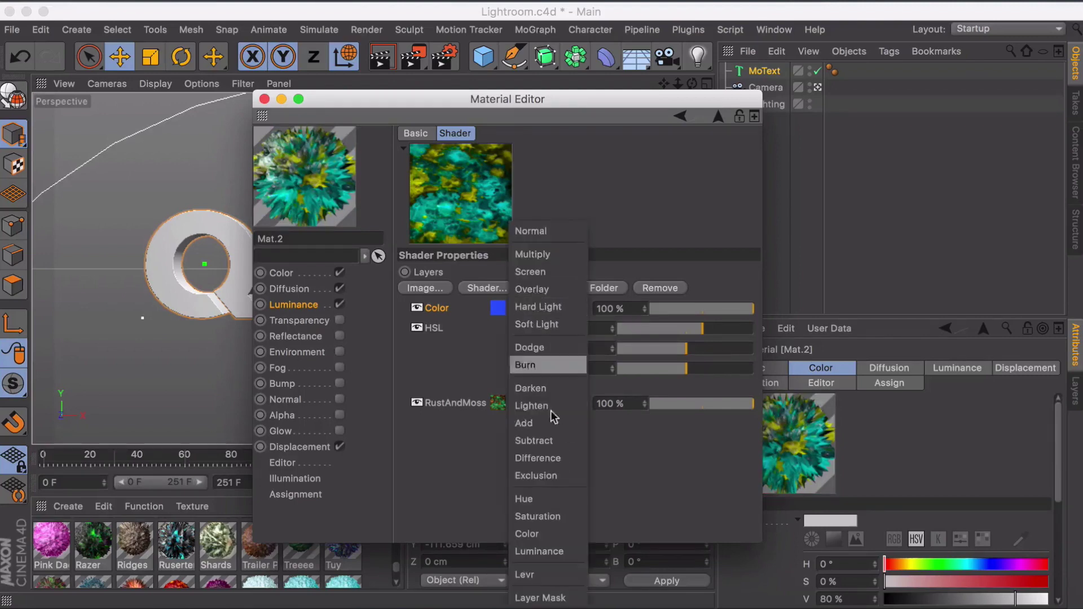
{"action": "left_click", "coordinate": [550, 499]}
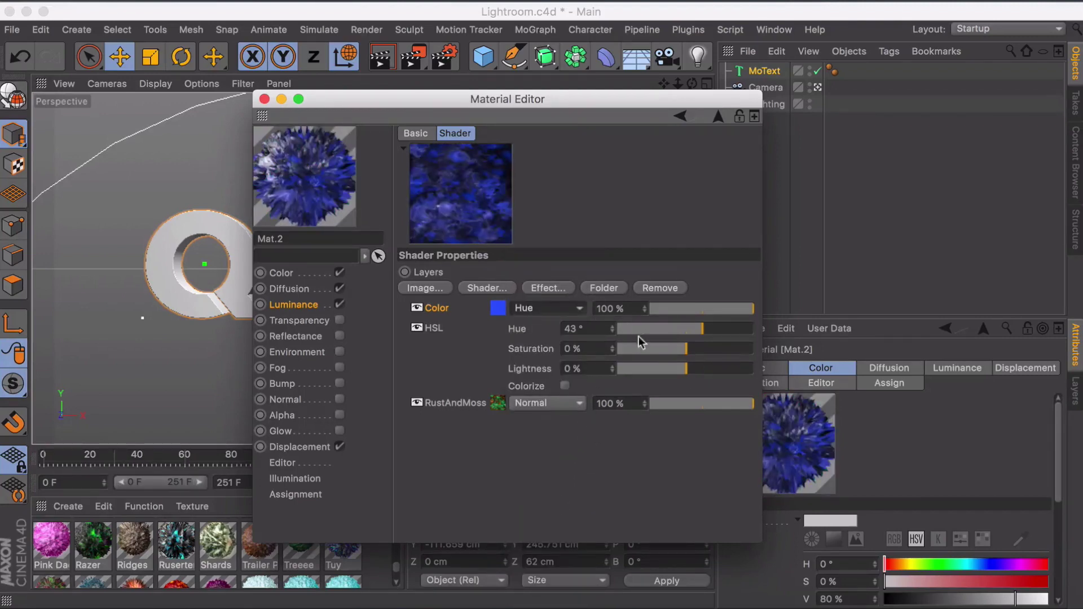
Step: Move the Color layer below the HSL effect and set the effect's hue to -1° and saturation to 13%
{"action": "left_click_drag", "start_coordinate": [438, 314], "coordinate": [441, 367]}
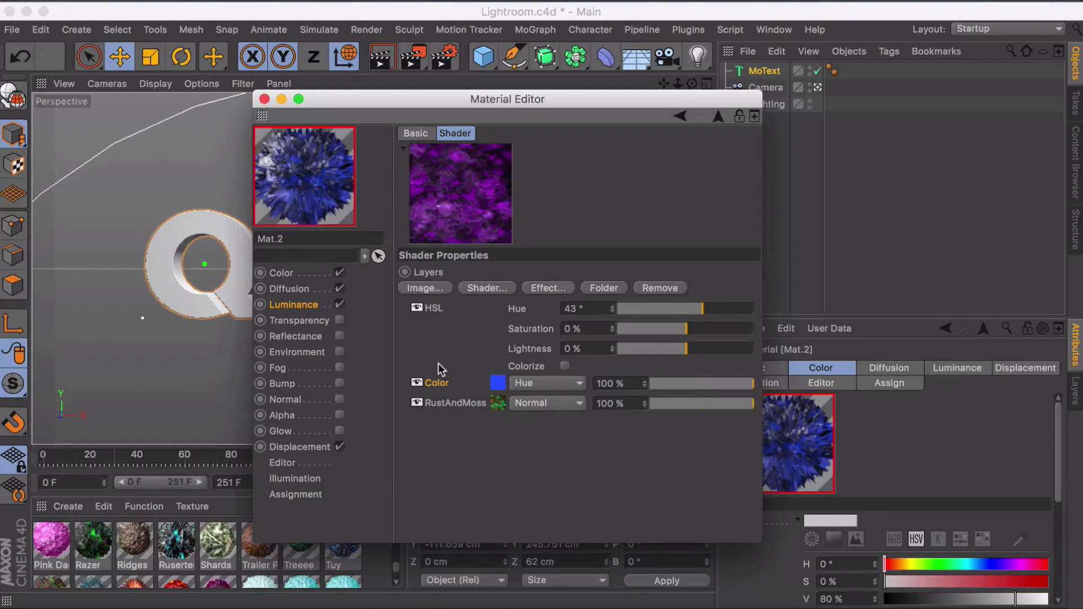
{"action": "left_click", "coordinate": [686, 310]}
{"action": "left_click_drag", "start_coordinate": [703, 329], "coordinate": [731, 331]}
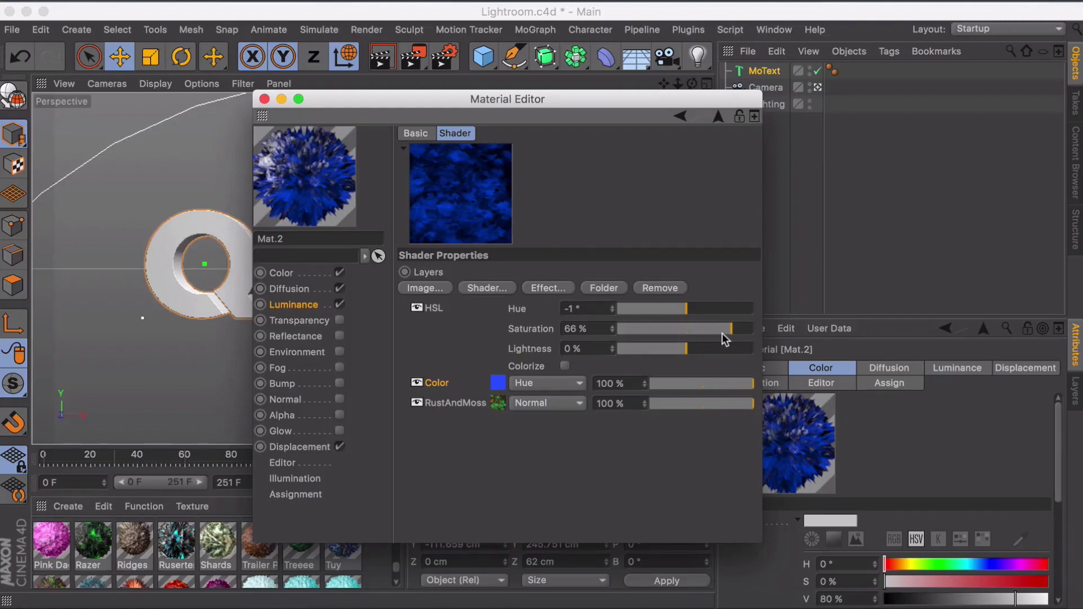
{"action": "left_click_drag", "start_coordinate": [722, 334], "coordinate": [695, 329]}
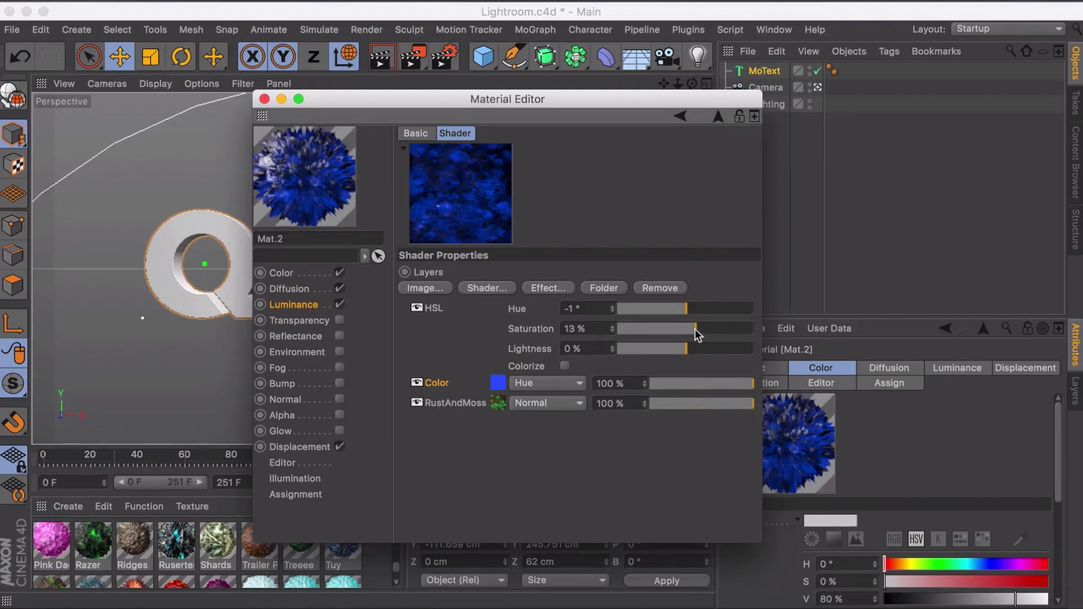
Step: Reduce the Color layer's strength to 76% and set the HSL effect's hue to -94° and saturation to 55%
{"action": "left_click_drag", "start_coordinate": [724, 385], "coordinate": [730, 387]}
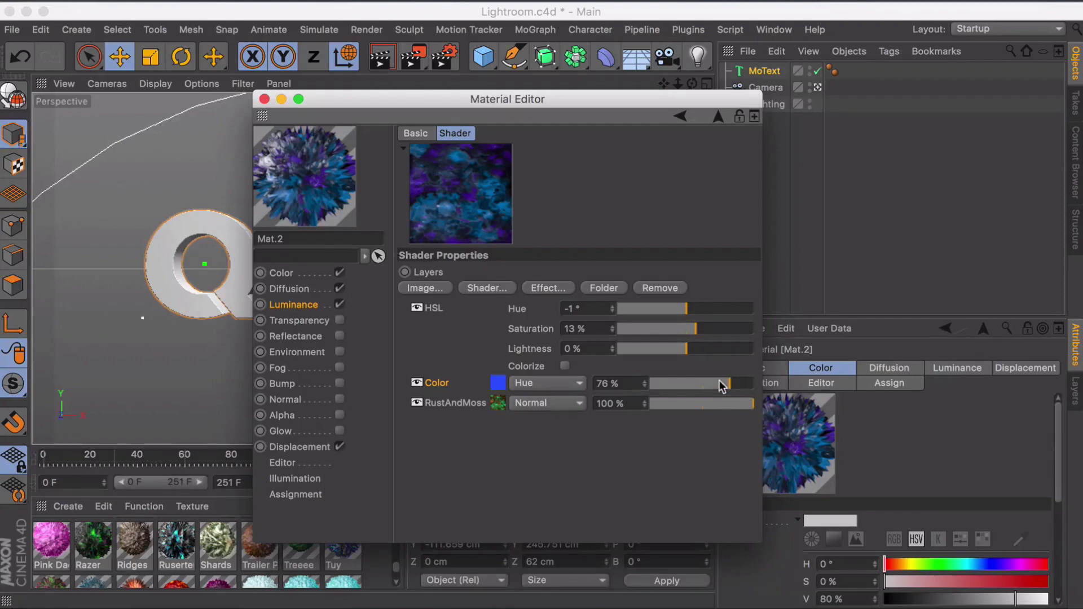
{"action": "left_click_drag", "start_coordinate": [732, 330], "coordinate": [653, 309]}
{"action": "left_click", "coordinate": [718, 311]}
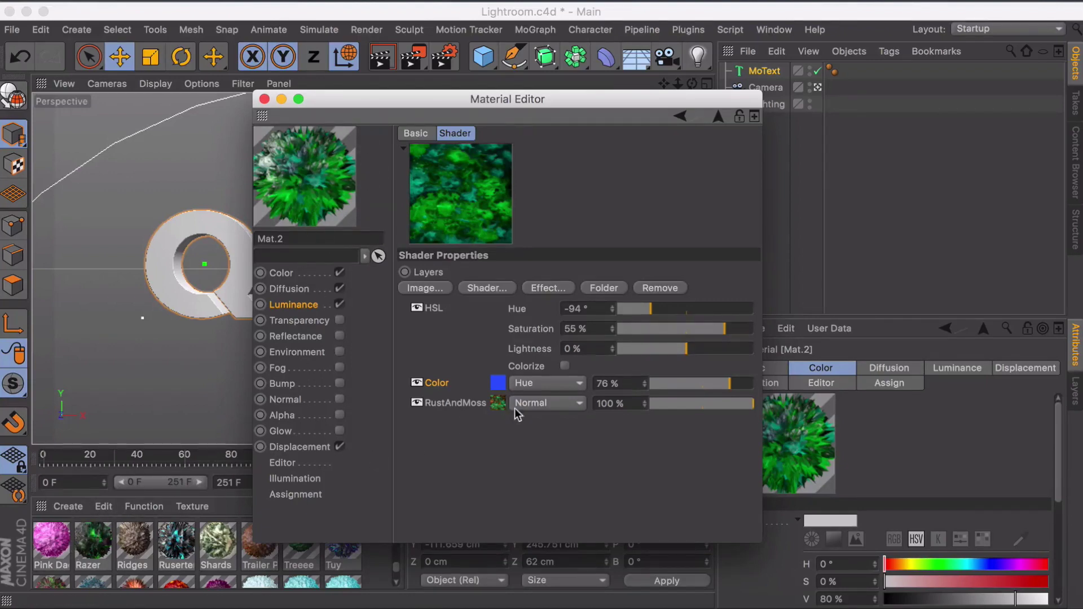
Step: Set the RustAndMoss layer's blend mode to Hard Light and select that layer
{"action": "left_click", "coordinate": [548, 404]}
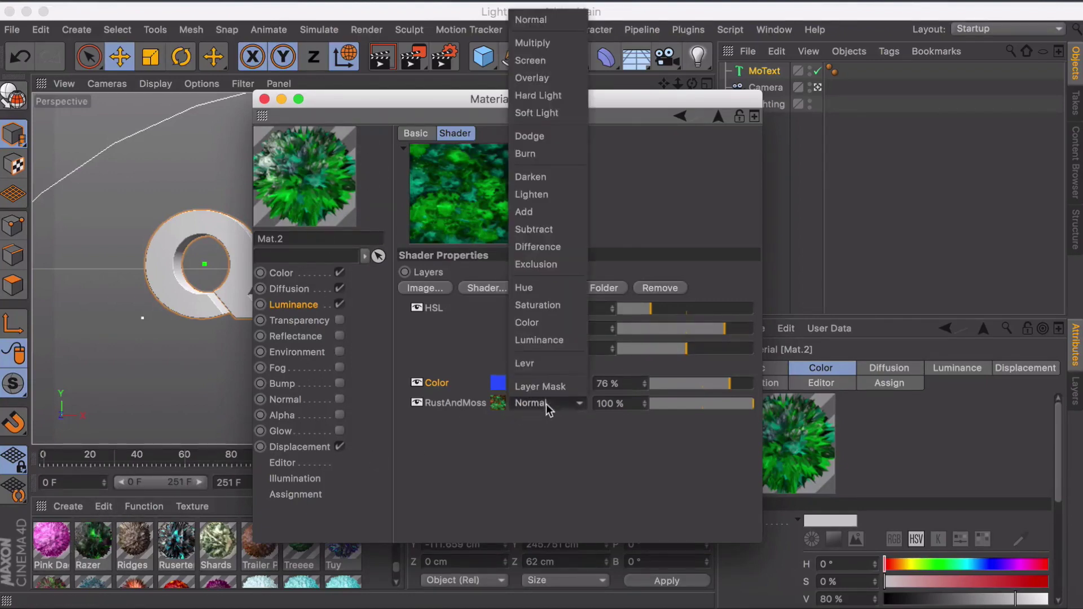
{"action": "left_click", "coordinate": [537, 95]}
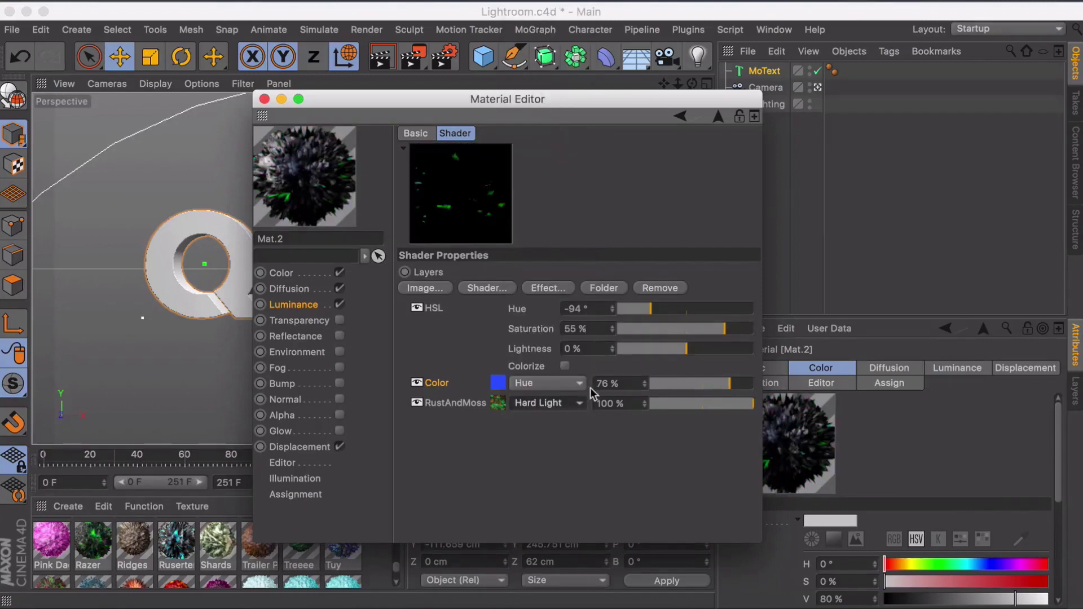
{"action": "right_click", "coordinate": [455, 404]}
{"action": "left_click", "coordinate": [443, 443]}
Step: Add the TwilightLane.jpg image as a layer without copying it to the project, and place it between the Color and RustAndMoss layers
{"action": "left_click", "coordinate": [429, 288]}
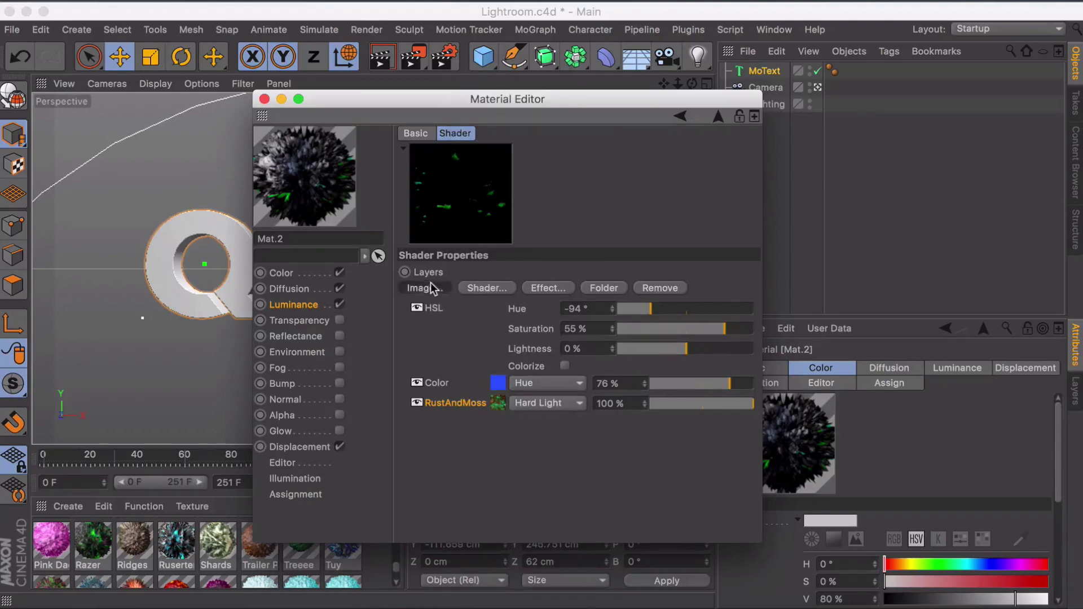
{"action": "left_click", "coordinate": [451, 189]}
{"action": "left_click", "coordinate": [447, 159]}
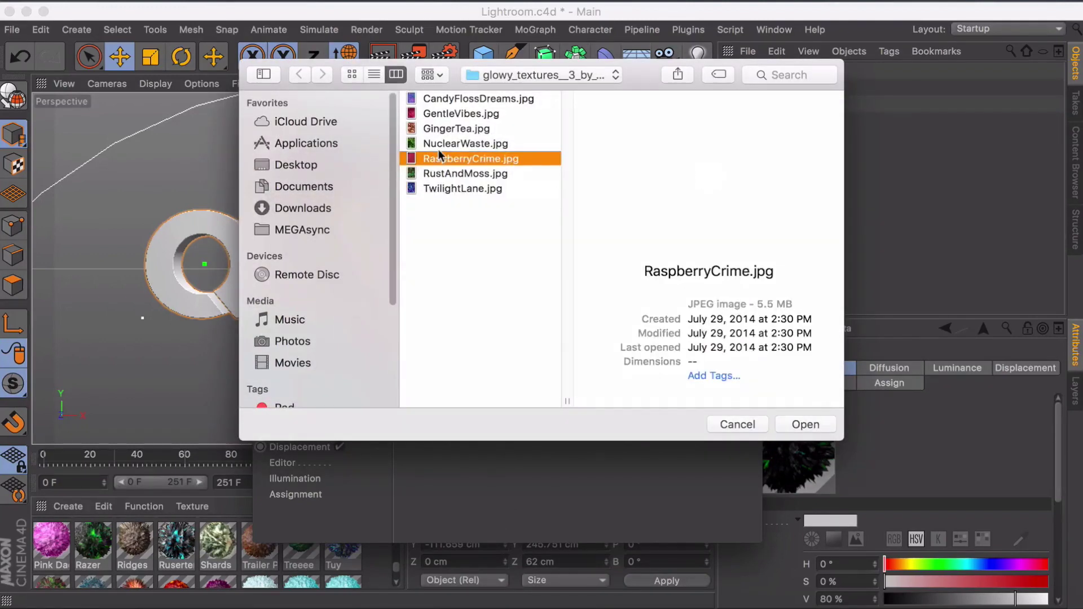
{"action": "left_click", "coordinate": [443, 143]}
{"action": "left_click", "coordinate": [448, 112]}
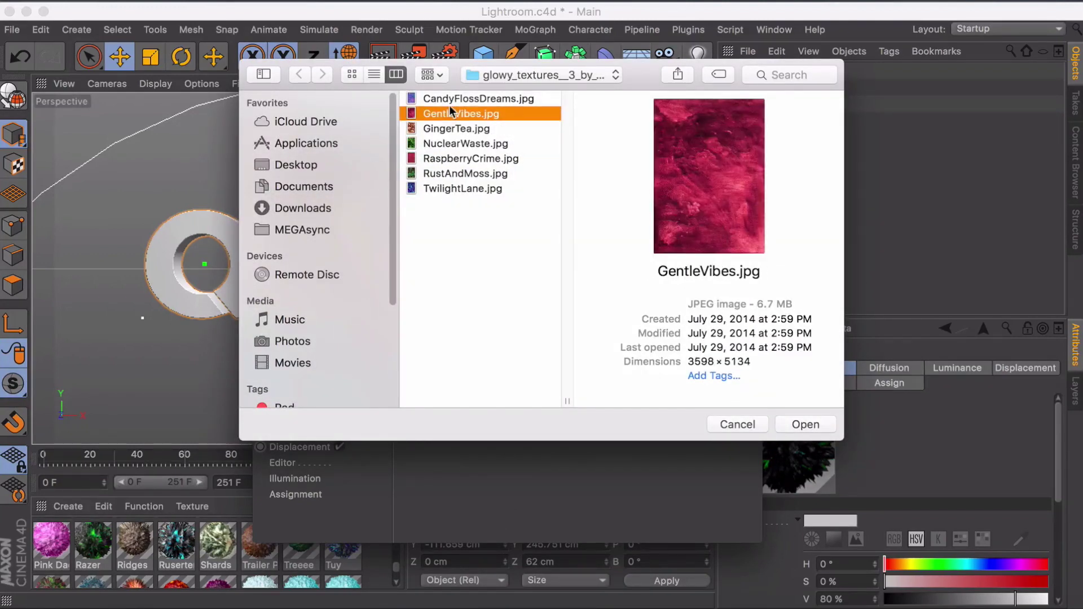
{"action": "left_click", "coordinate": [448, 99]}
{"action": "left_click", "coordinate": [447, 187]}
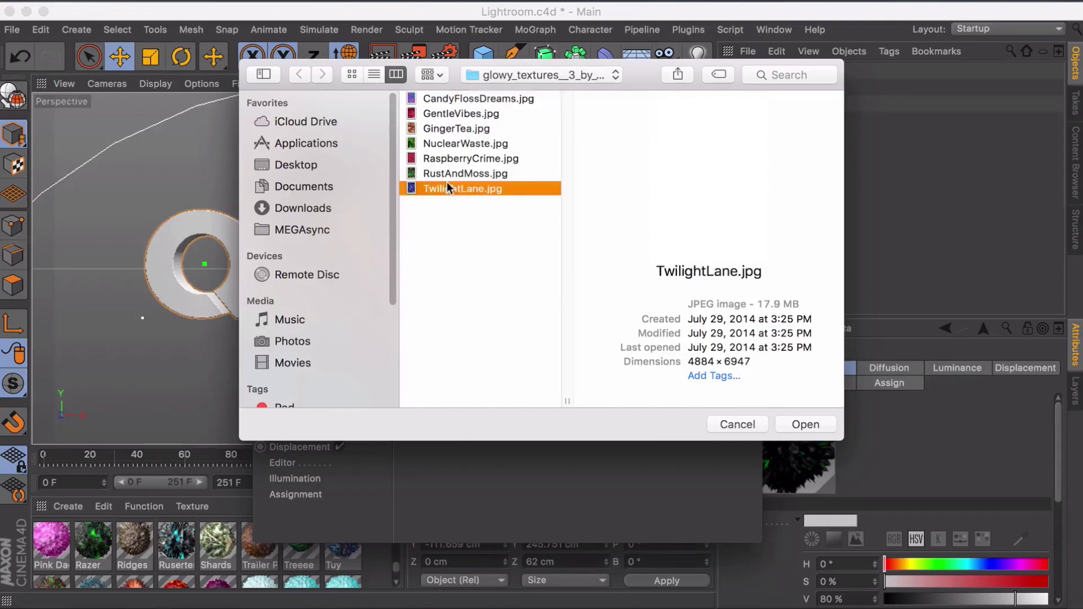
{"action": "left_click", "coordinate": [818, 423]}
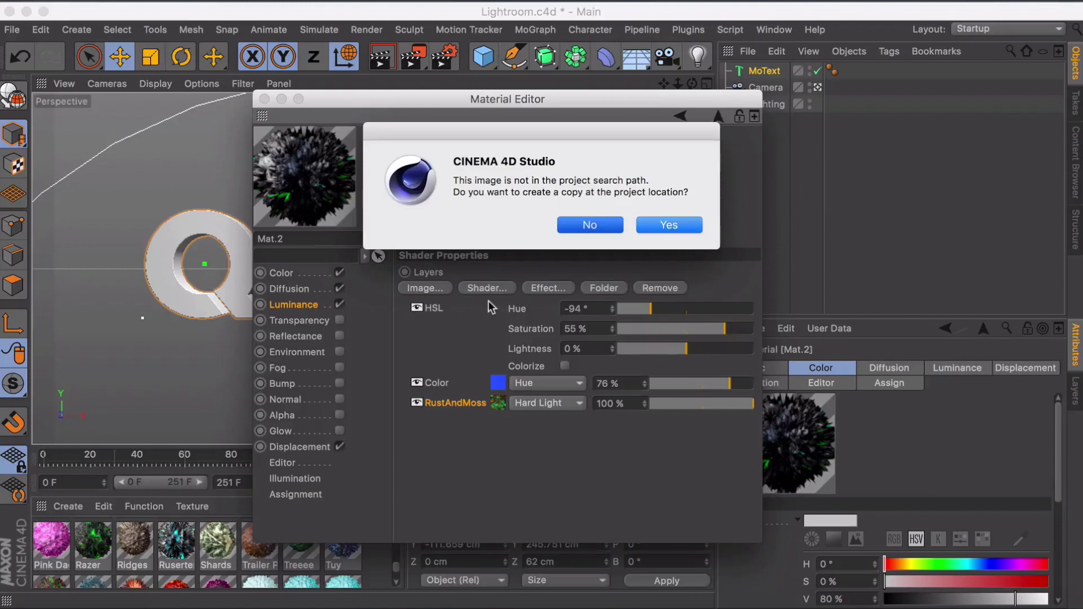
{"action": "left_click", "coordinate": [589, 225]}
{"action": "left_click_drag", "start_coordinate": [460, 309], "coordinate": [459, 413]}
Step: Remove the RustAndMoss layer and set the TwilightLane layer's blend mode to Hard Light
{"action": "right_click", "coordinate": [474, 430]}
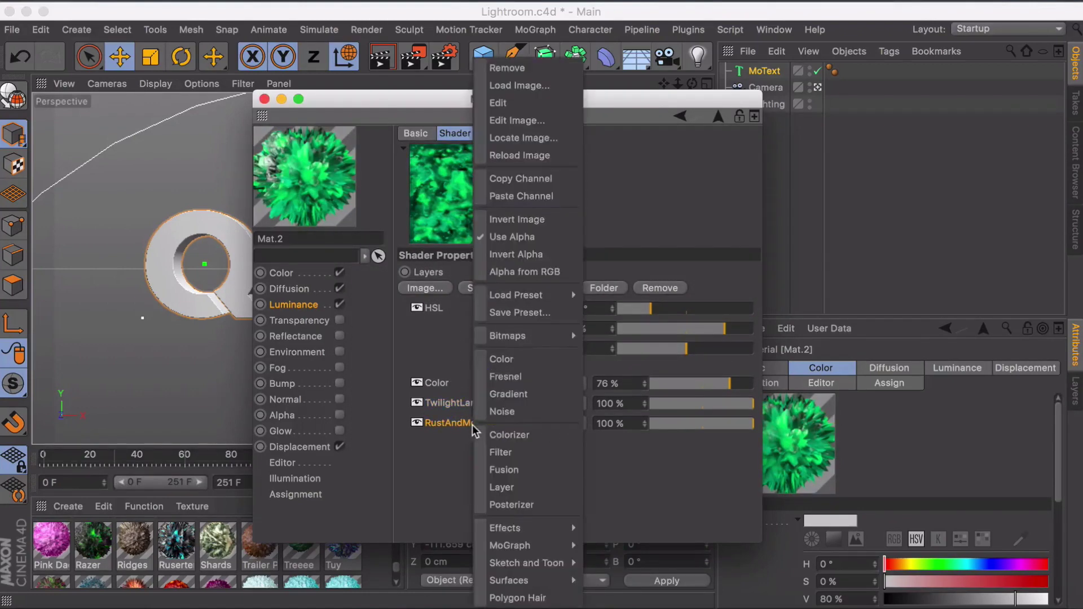
{"action": "left_click", "coordinate": [506, 68]}
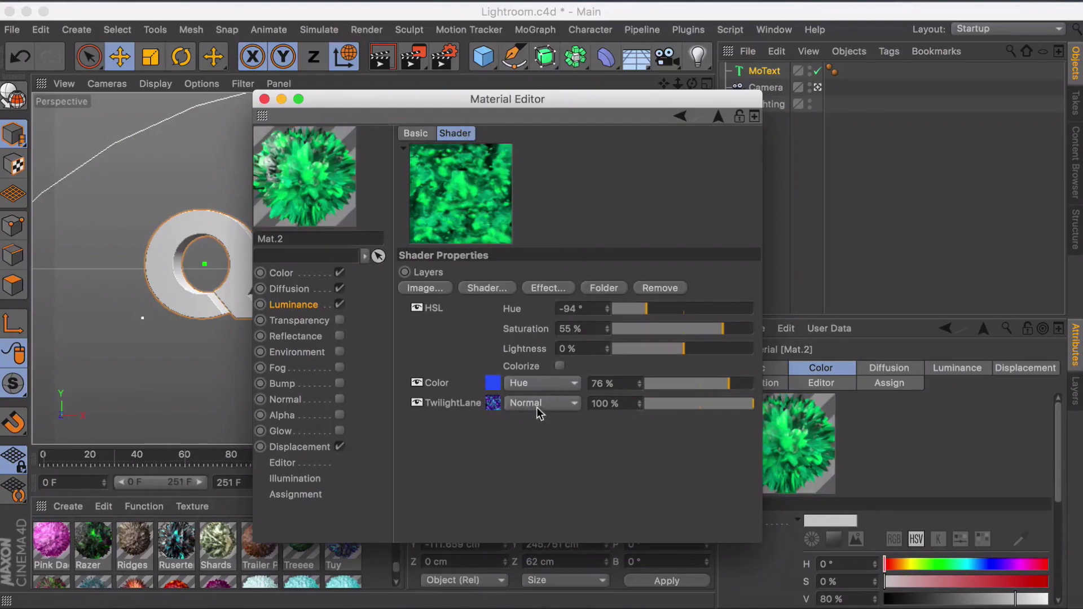
{"action": "left_click", "coordinate": [538, 404]}
{"action": "left_click", "coordinate": [542, 94]}
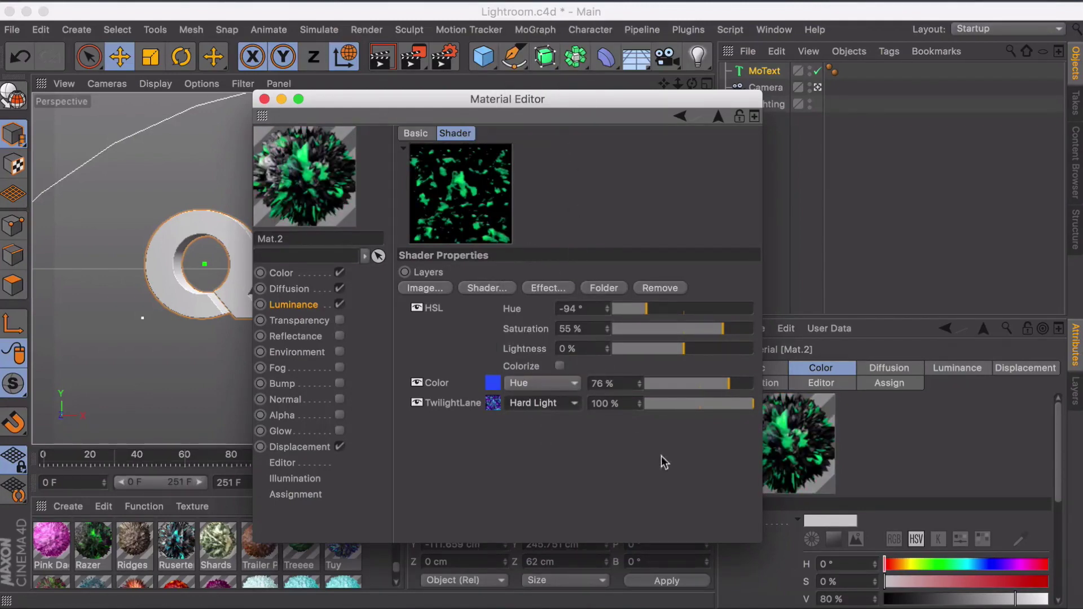
Step: Set the HSL effect's hue to 55°, reduce the blue Color layer's strength to 0%, and remove that layer
{"action": "left_click_drag", "start_coordinate": [671, 309], "coordinate": [693, 312]}
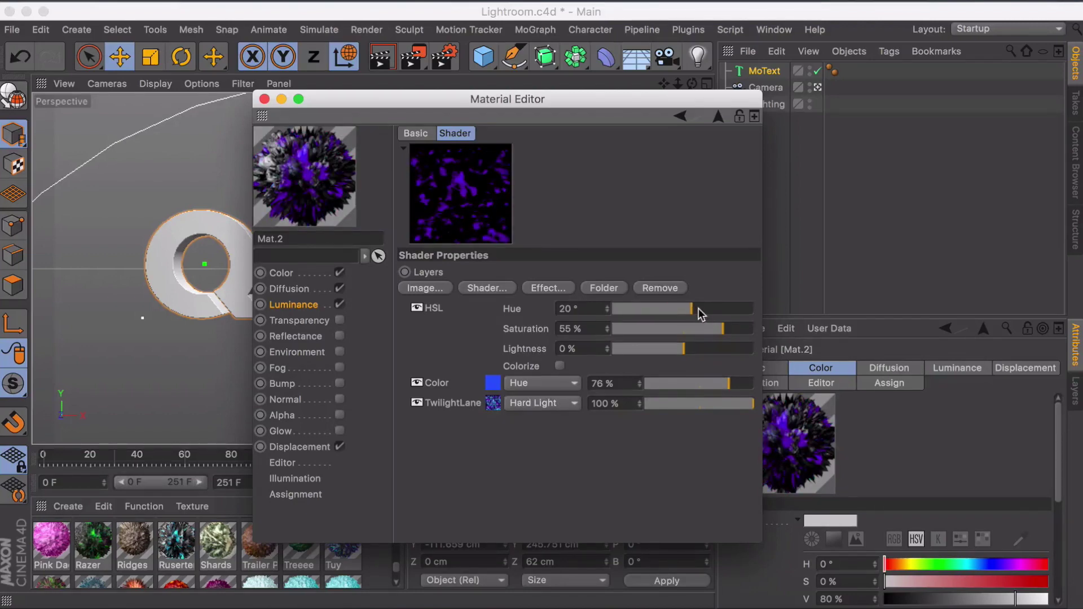
{"action": "left_click_drag", "start_coordinate": [698, 308], "coordinate": [708, 311]}
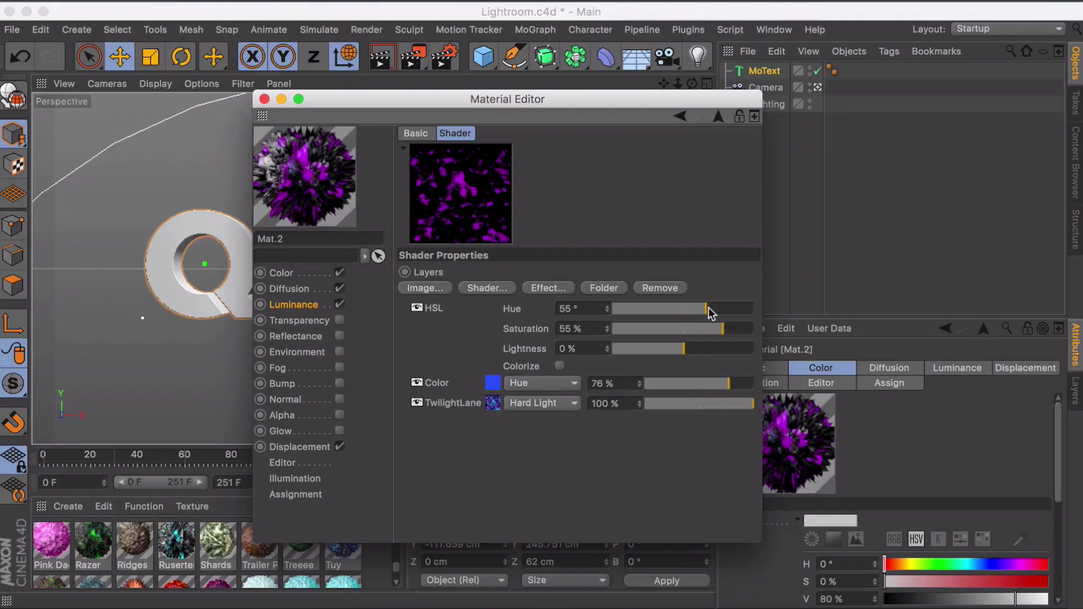
{"action": "left_click_drag", "start_coordinate": [728, 384], "coordinate": [613, 379]}
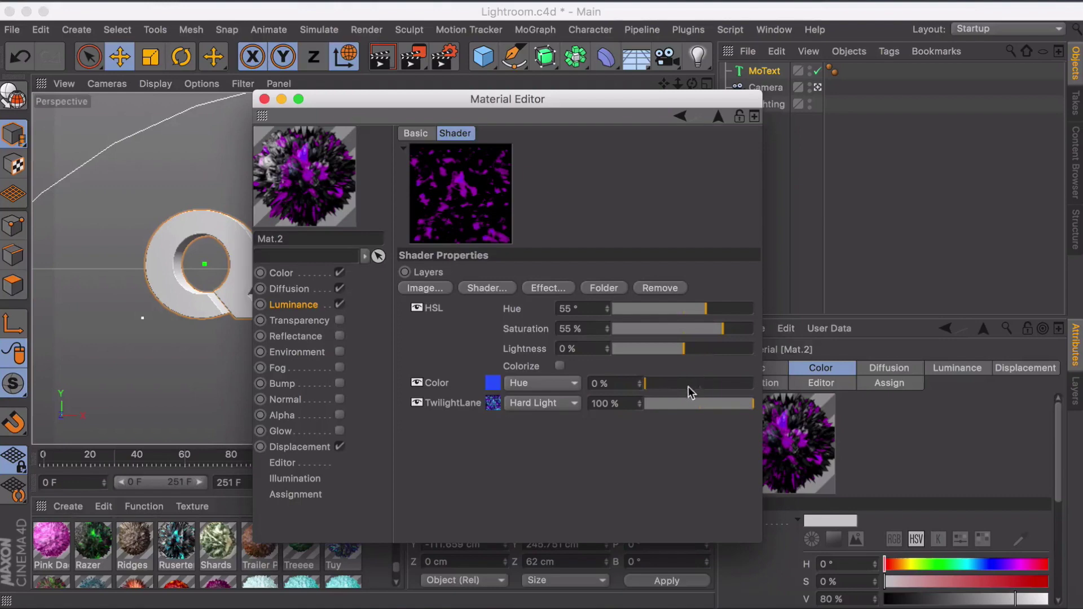
{"action": "right_click", "coordinate": [452, 385]}
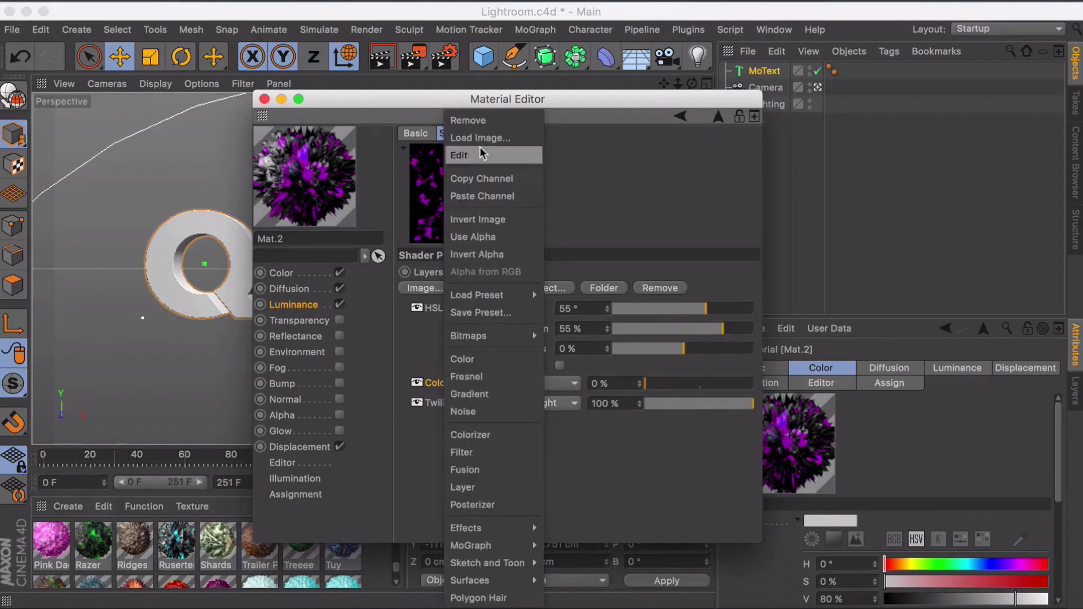
{"action": "left_click", "coordinate": [462, 111]}
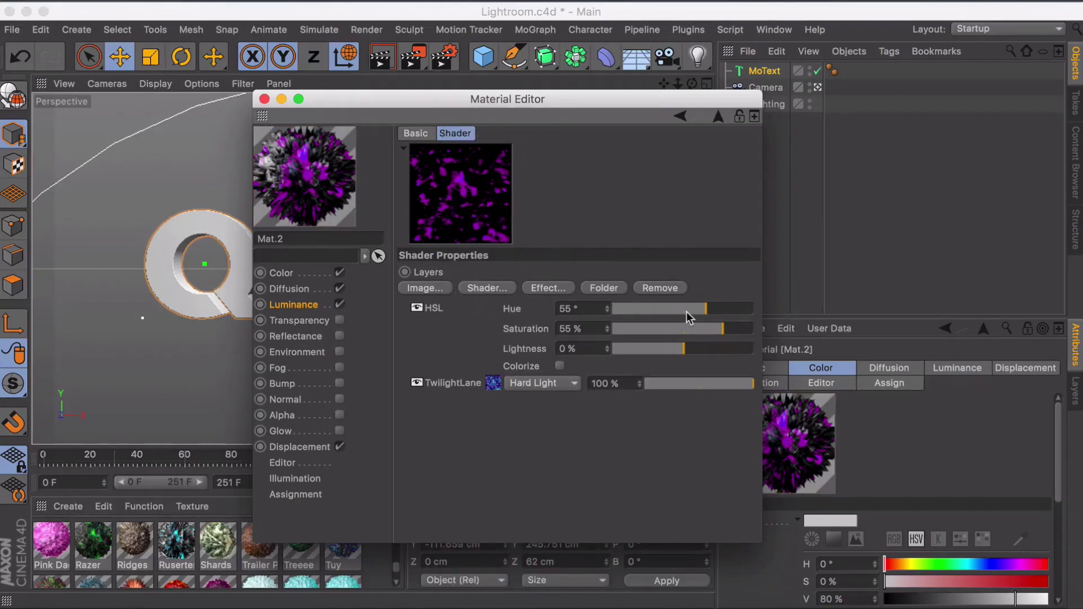
Step: Set the HSL effect's hue to -48° and close the material's editor
{"action": "left_click_drag", "start_coordinate": [686, 311], "coordinate": [671, 313]}
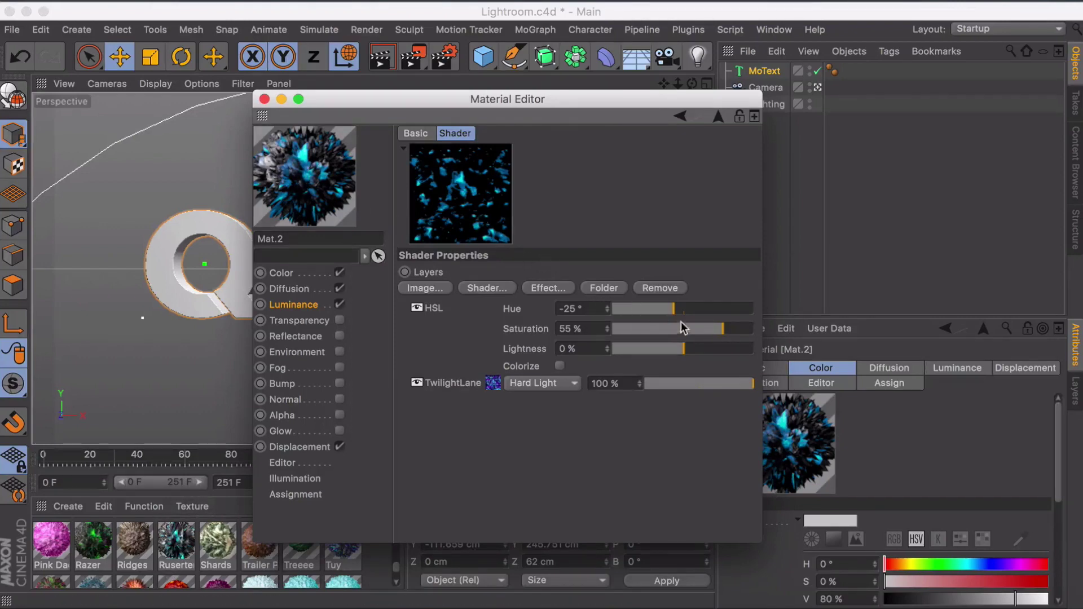
{"action": "left_click", "coordinate": [665, 309]}
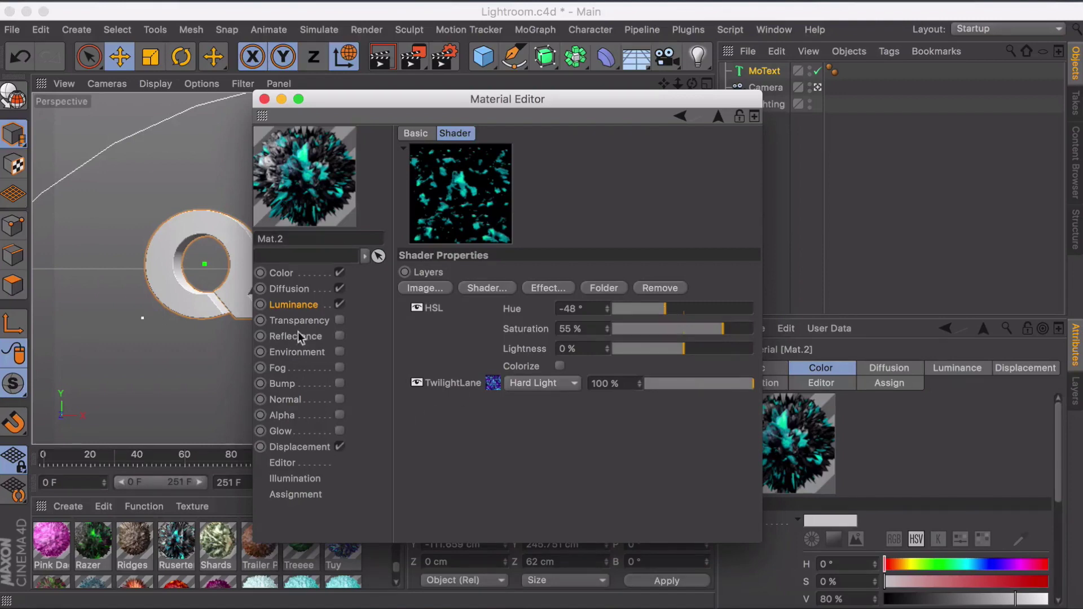
{"action": "left_click", "coordinate": [310, 305]}
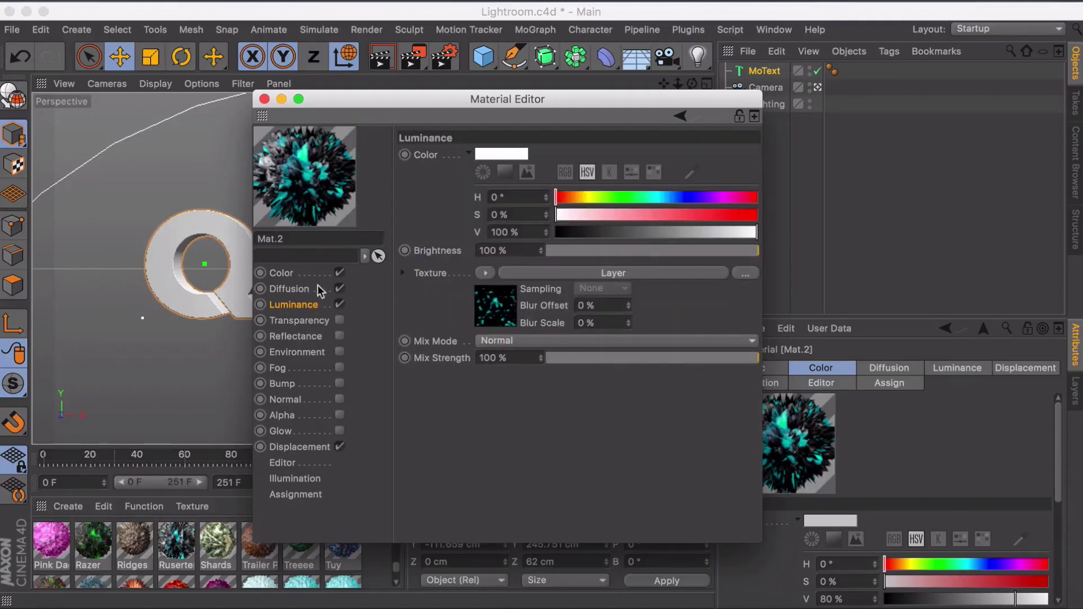
{"action": "left_click", "coordinate": [264, 99]}
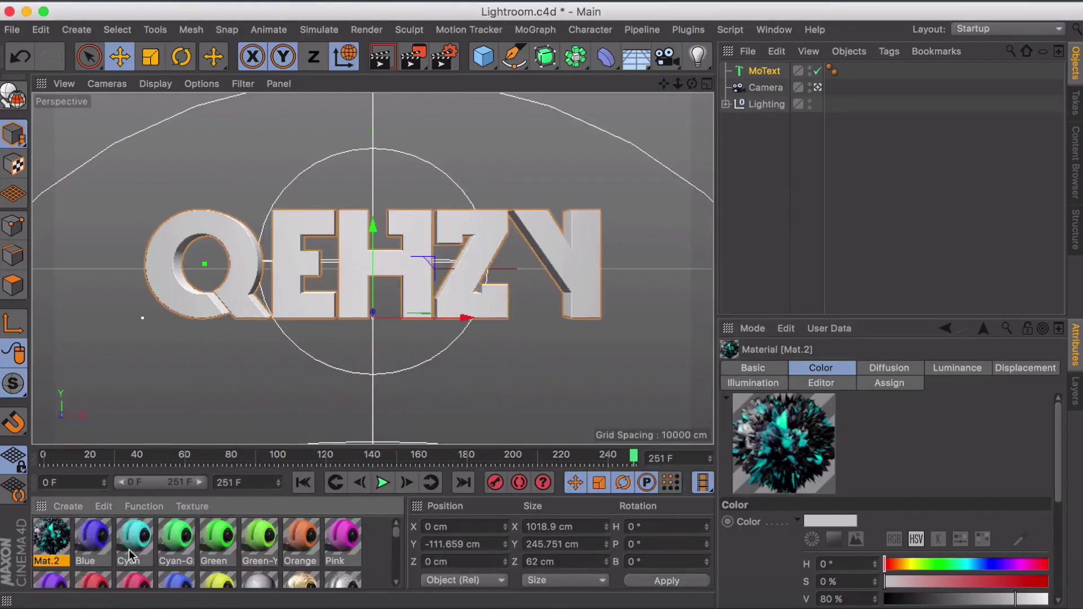
Step: Apply the Mat.2 material to the MoText object and render the view
{"action": "left_click_drag", "start_coordinate": [40, 552], "coordinate": [763, 72]}
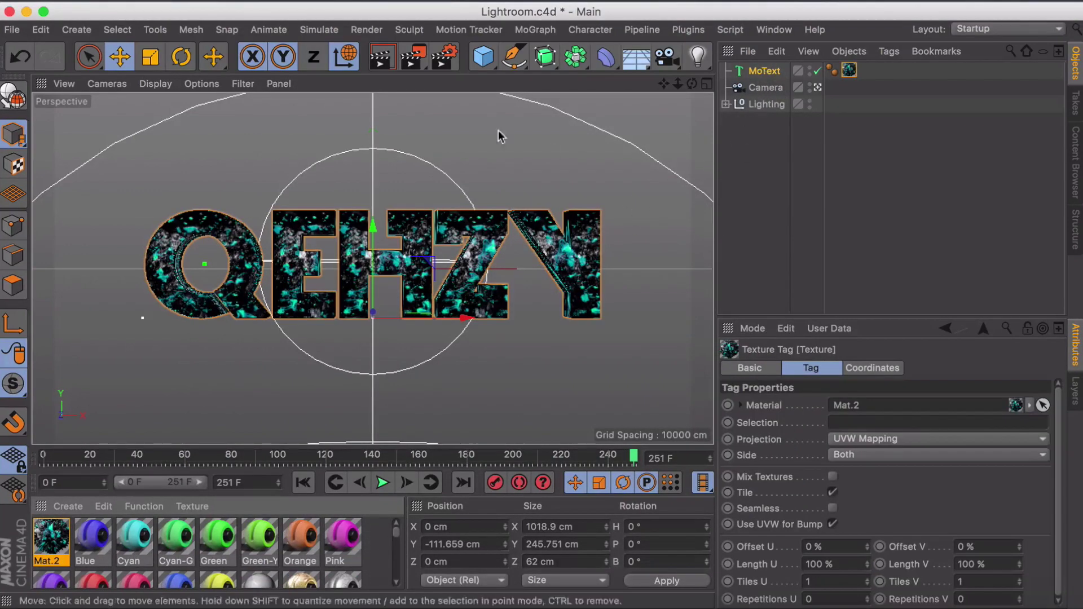
{"action": "left_click", "coordinate": [389, 57]}
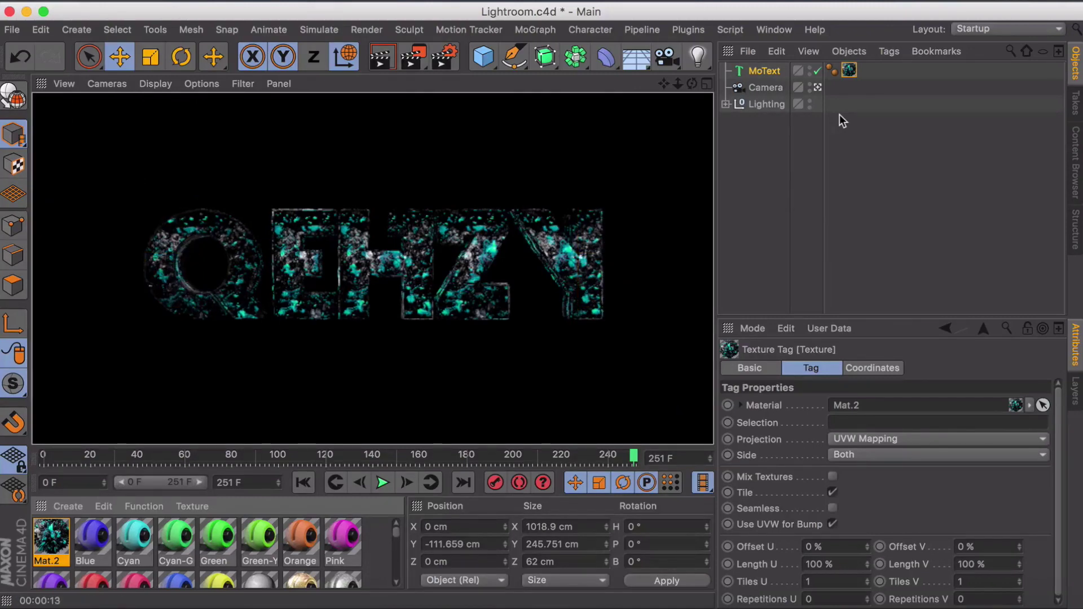
Step: Disable the Diffusion channel of the Mat.2 material and close its editor
{"action": "double_click", "coordinate": [51, 536]}
{"action": "left_click", "coordinate": [340, 289]}
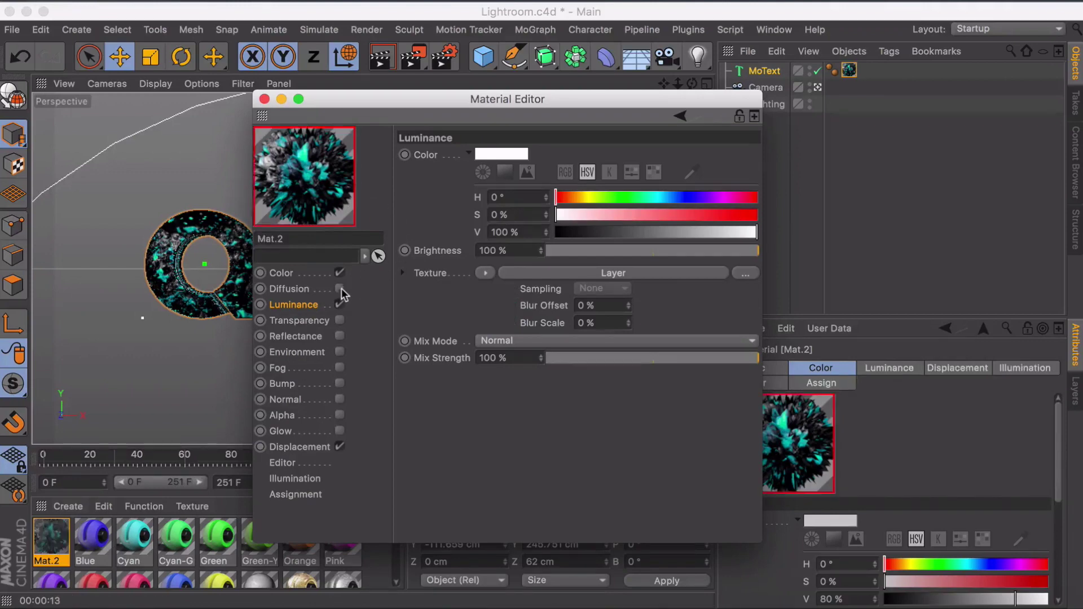
{"action": "left_click", "coordinate": [264, 99]}
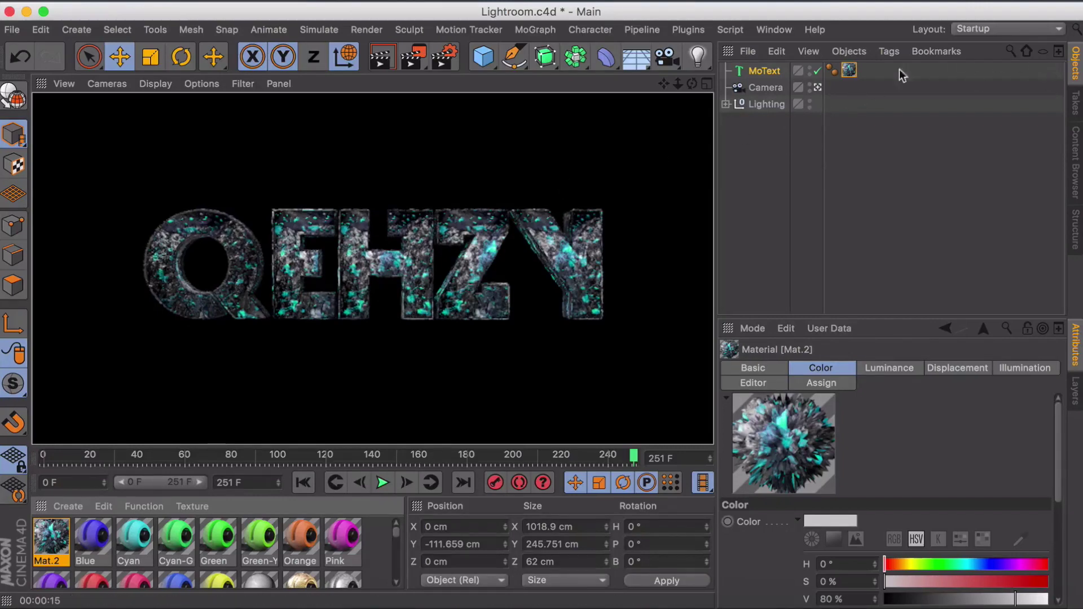
Step: Try Cubic projection with Seamless tiling on the MoText object's texture tag
{"action": "left_click", "coordinate": [848, 70]}
{"action": "left_click", "coordinate": [953, 439]}
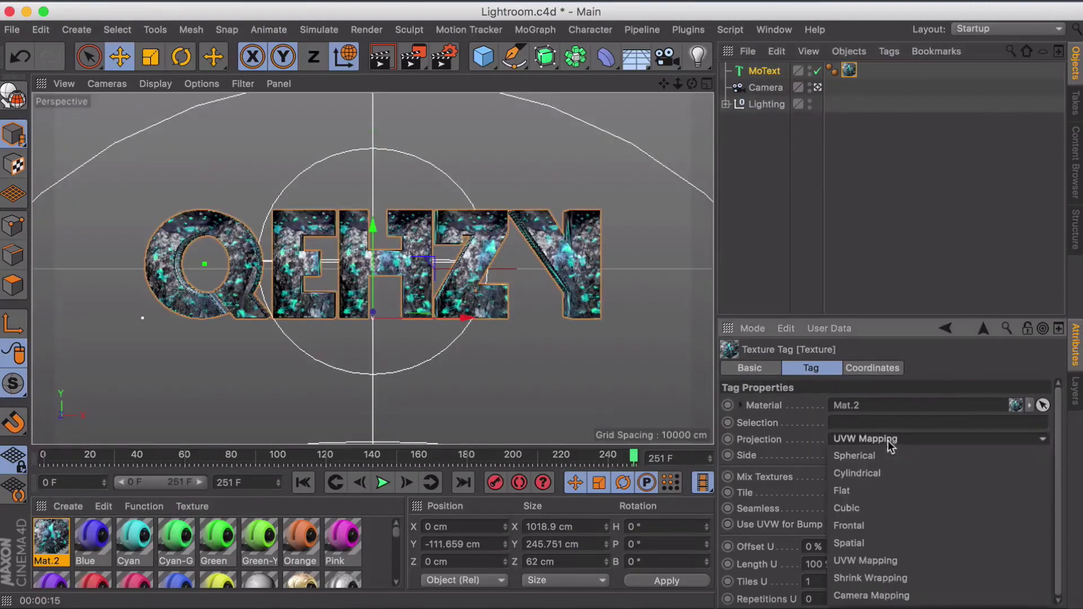
{"action": "left_click", "coordinate": [881, 513]}
{"action": "left_click", "coordinate": [833, 509]}
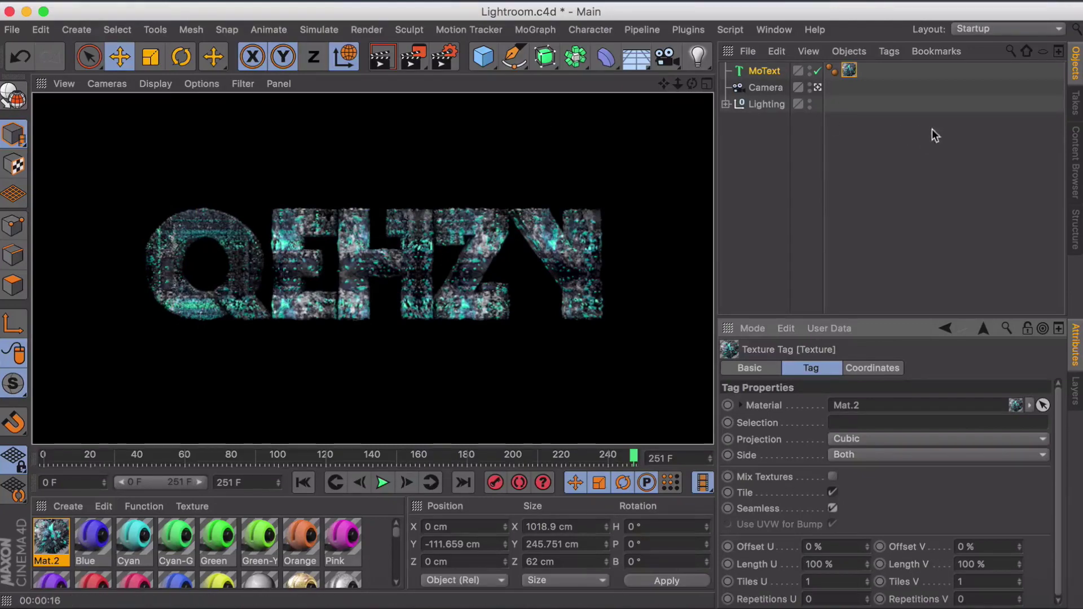
Step: Return the MoText texture tag's projection to UVW Mapping and turn Seamless off
{"action": "left_click", "coordinate": [853, 72]}
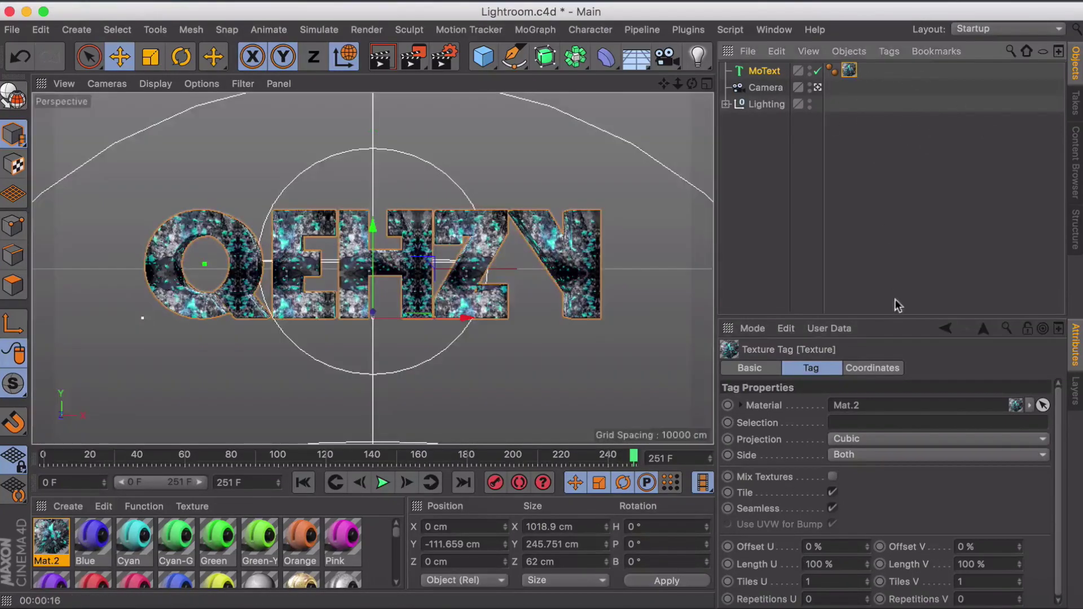
{"action": "left_click", "coordinate": [870, 441]}
{"action": "left_click", "coordinate": [865, 554]}
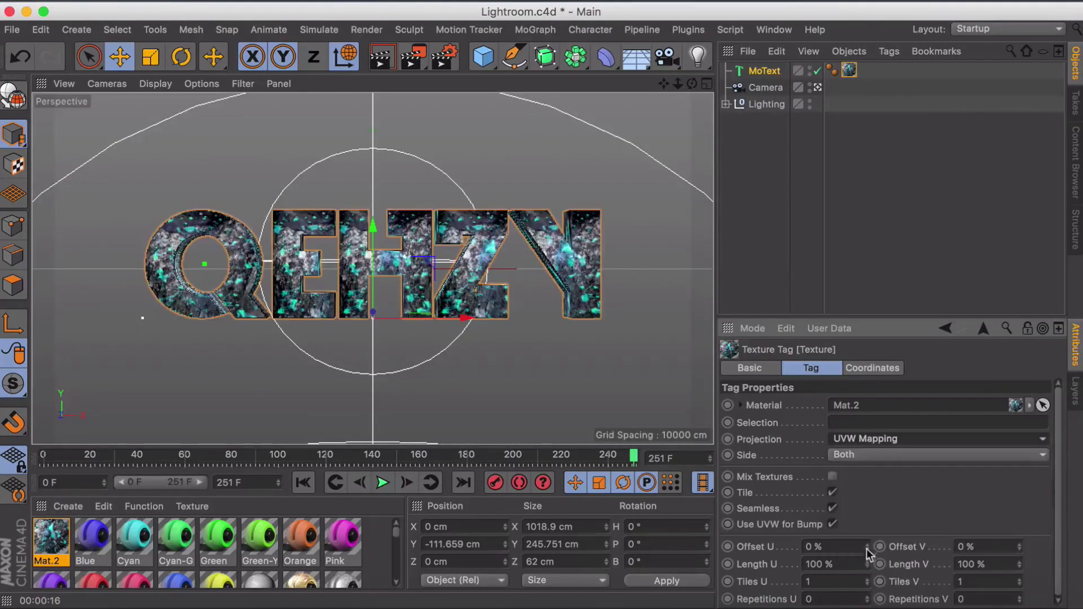
{"action": "left_click", "coordinate": [833, 508]}
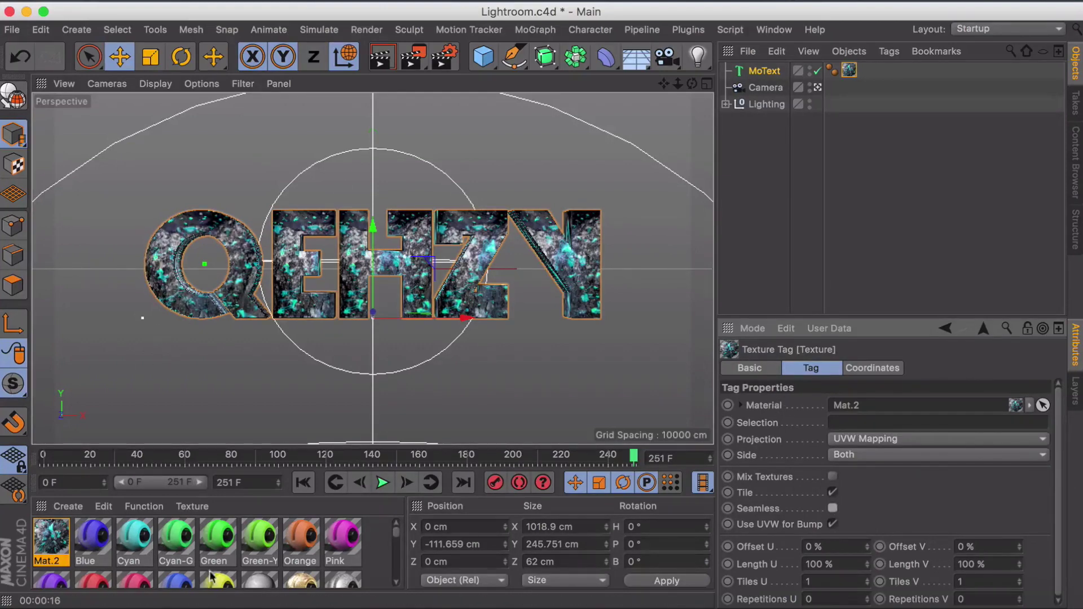
Step: Add a Distort effect to the Luminance channel's layers in Mat.2 and set its strength to -2%
{"action": "double_click", "coordinate": [39, 535]}
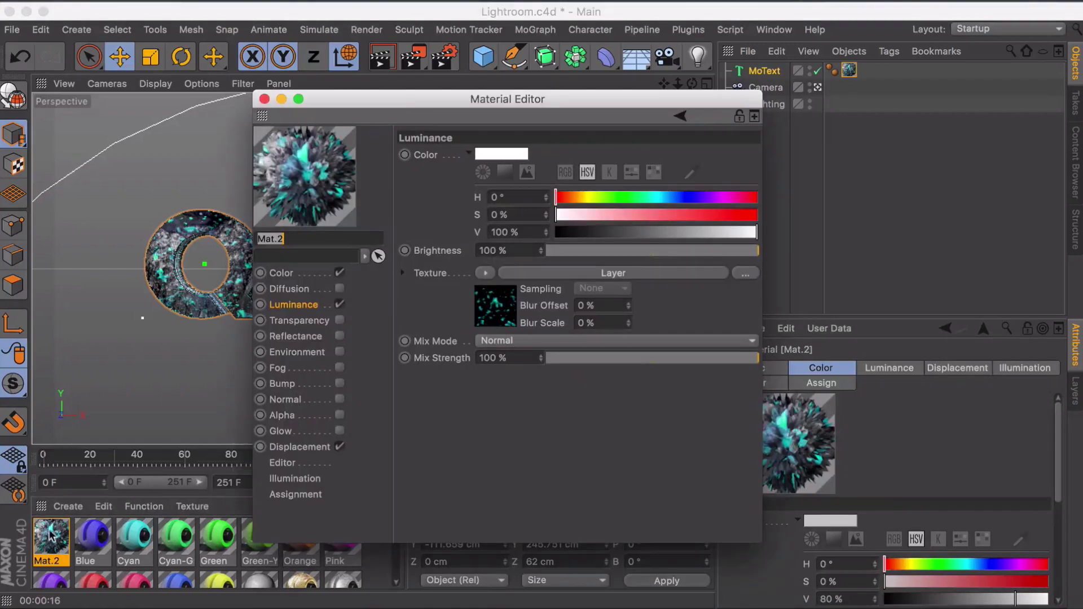
{"action": "left_click_drag", "start_coordinate": [409, 107], "coordinate": [558, 78]}
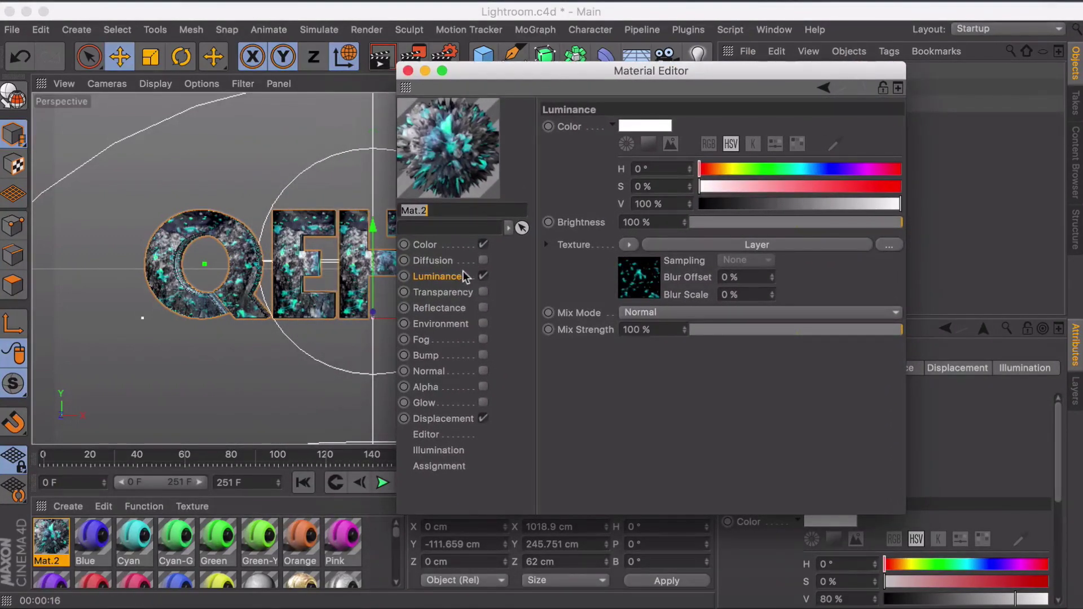
{"action": "left_click", "coordinate": [646, 280]}
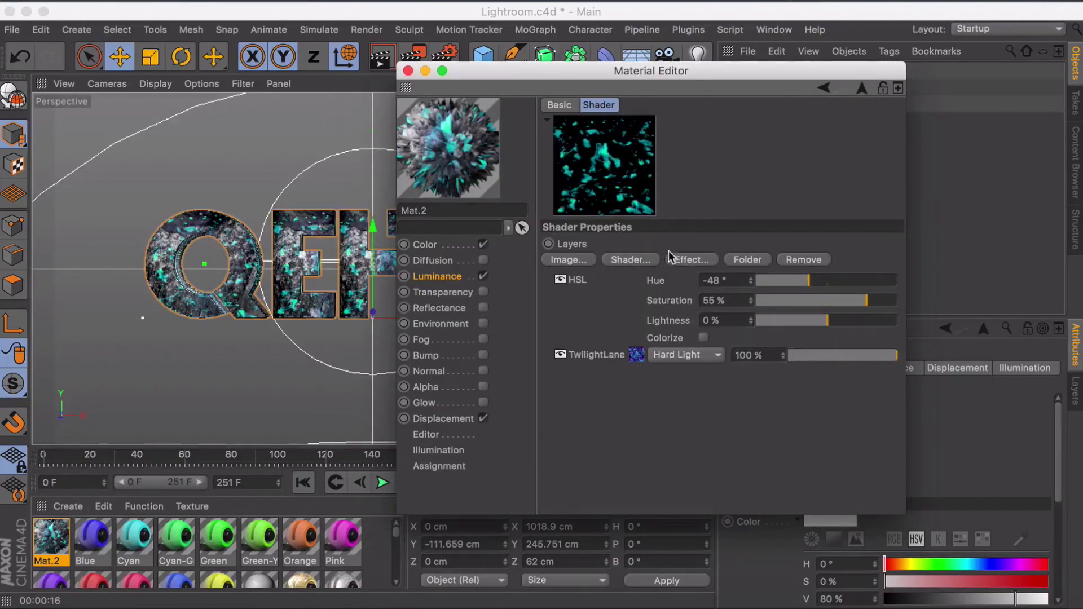
{"action": "left_click", "coordinate": [693, 261]}
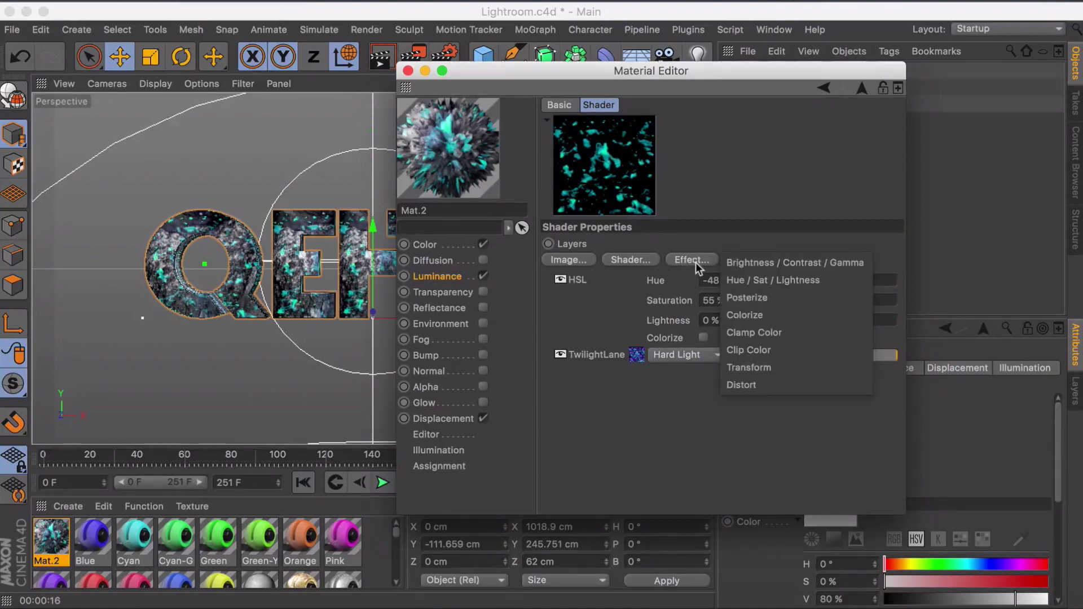
{"action": "left_click", "coordinate": [743, 383]}
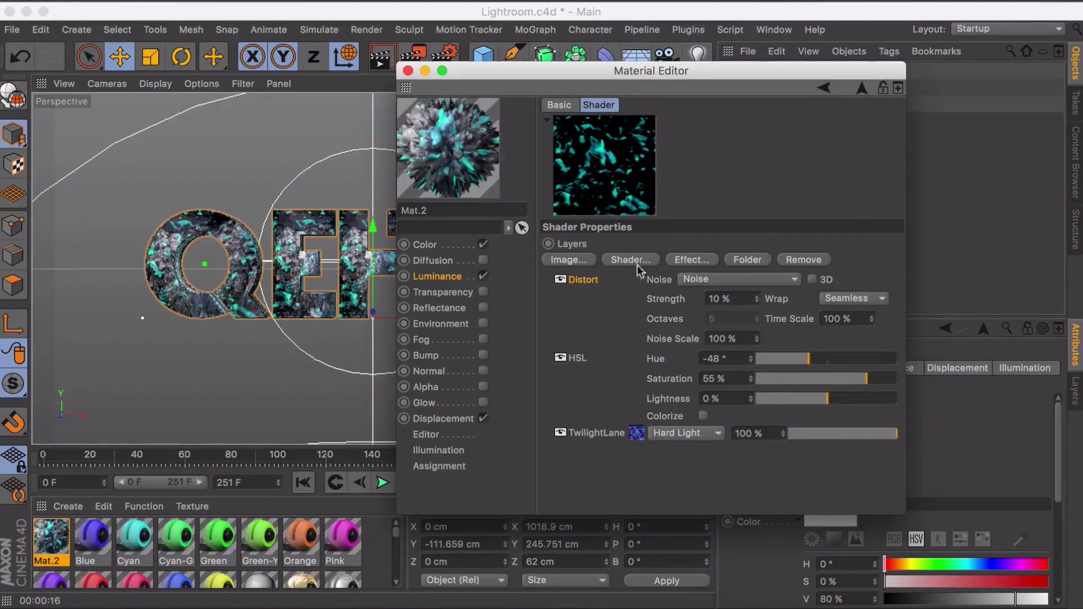
{"action": "left_click", "coordinate": [813, 279]}
{"action": "left_click", "coordinate": [813, 279]}
{"action": "left_click_drag", "start_coordinate": [757, 298], "coordinate": [754, 306]}
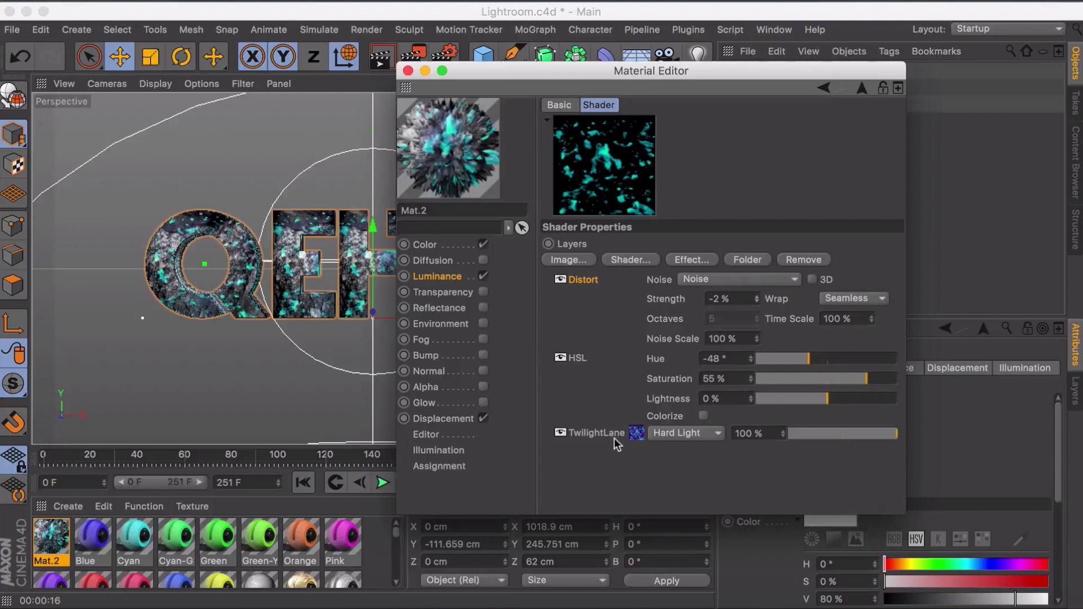
Step: Add the RustAndMoss.jpg image as a layer without copying it to the project, and place it directly above the TwilightLane layer
{"action": "left_click", "coordinate": [564, 259]}
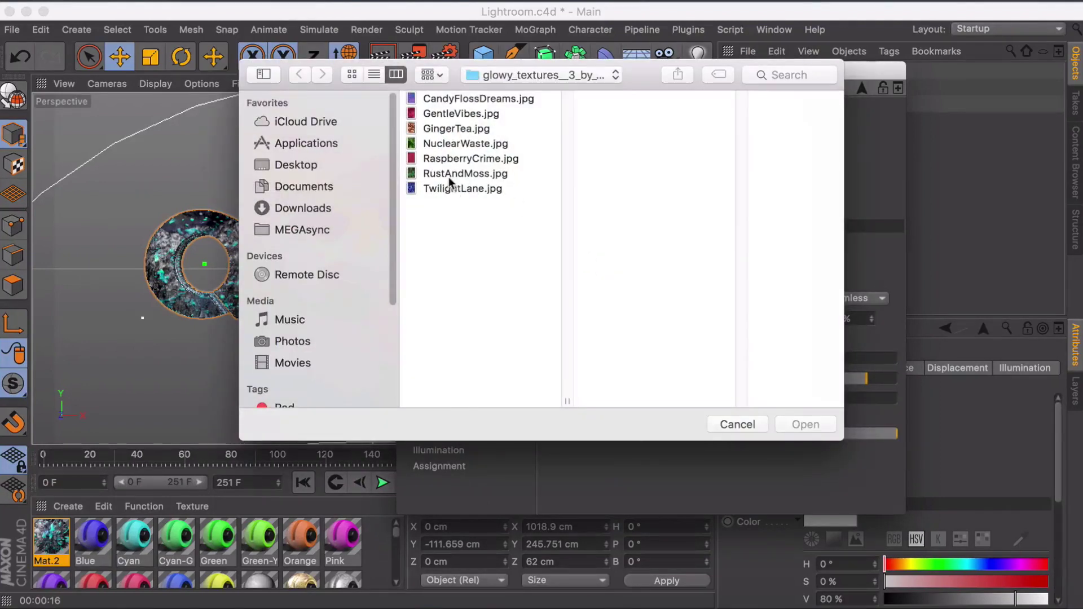
{"action": "left_click", "coordinate": [449, 176]}
{"action": "left_click", "coordinate": [806, 424]}
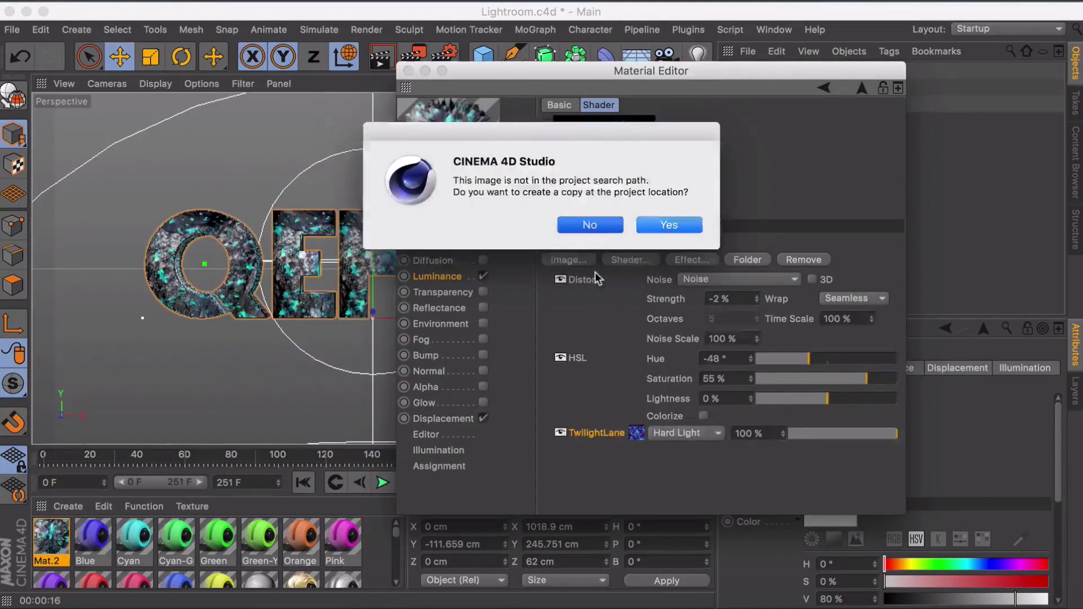
{"action": "left_click", "coordinate": [590, 224]}
{"action": "left_click_drag", "start_coordinate": [589, 282], "coordinate": [588, 406]}
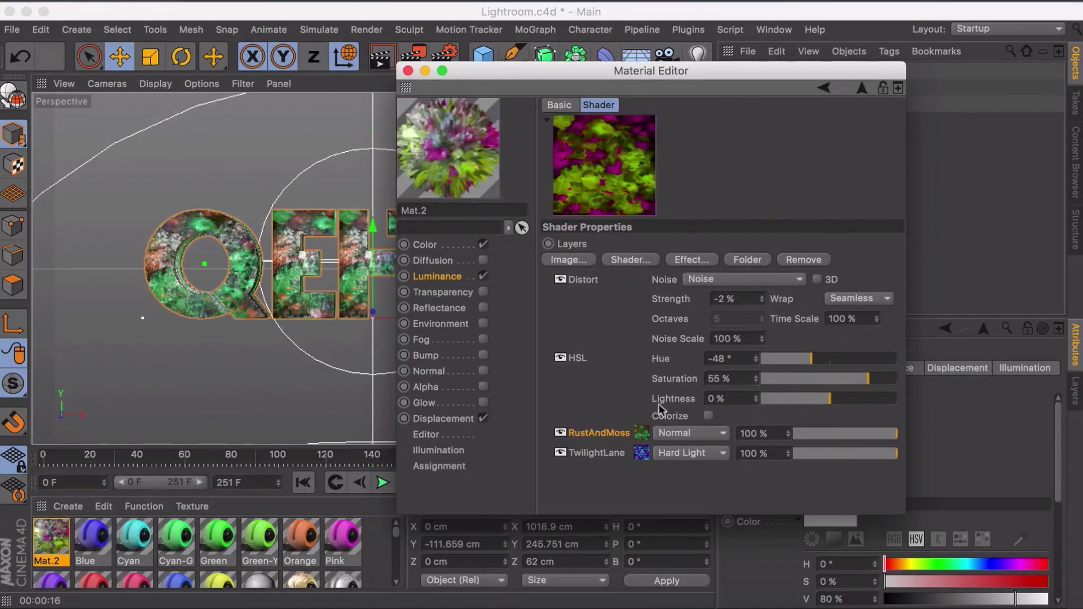
Step: Try Screen blending at 88% on the RustAndMoss layer in Mat.2's Luminance channel
{"action": "left_click", "coordinate": [675, 432]}
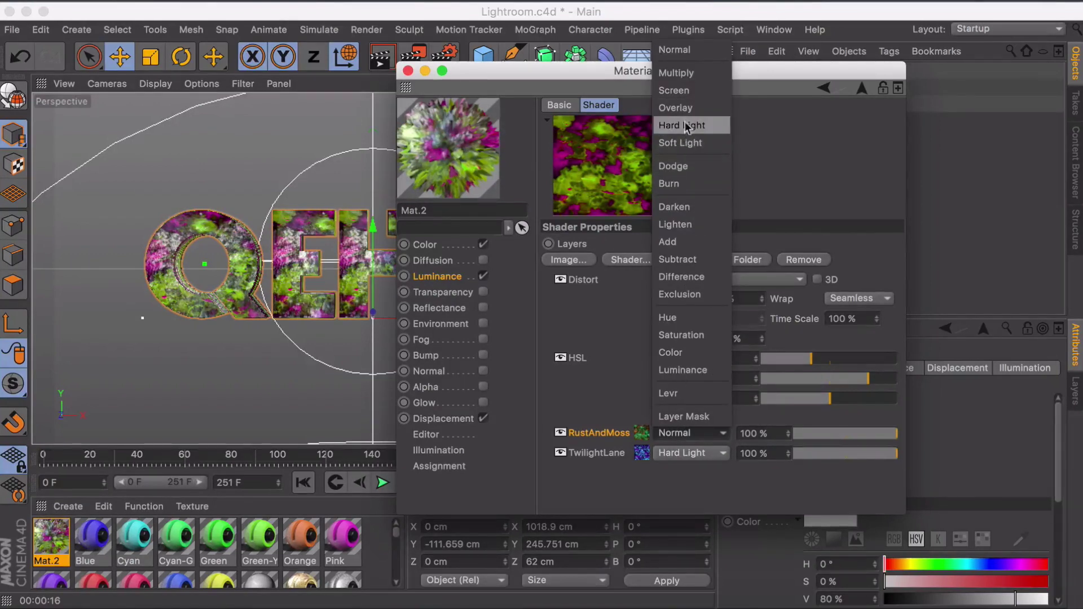
{"action": "left_click", "coordinate": [684, 92]}
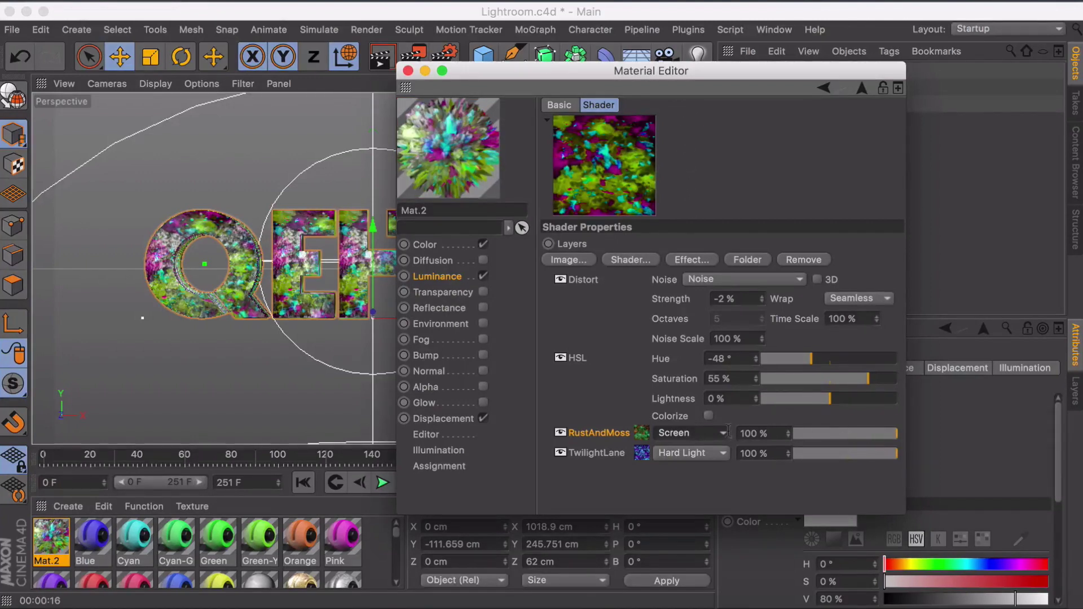
{"action": "left_click_drag", "start_coordinate": [859, 439], "coordinate": [885, 426]}
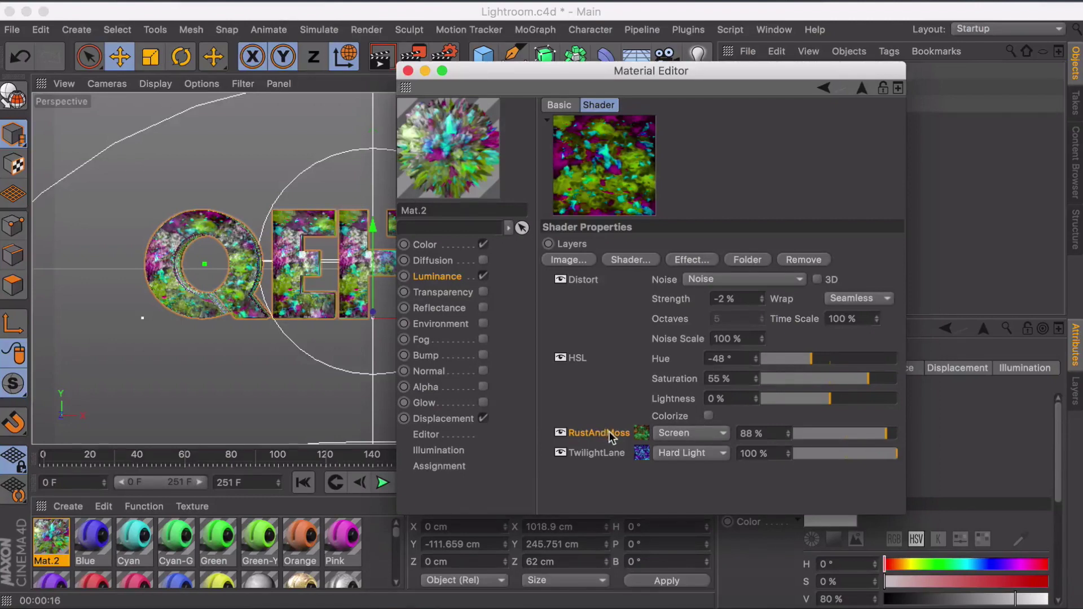
Step: Set the RustAndMoss layer's blend mode to Dodge and its strength to 21%
{"action": "left_click", "coordinate": [699, 433]}
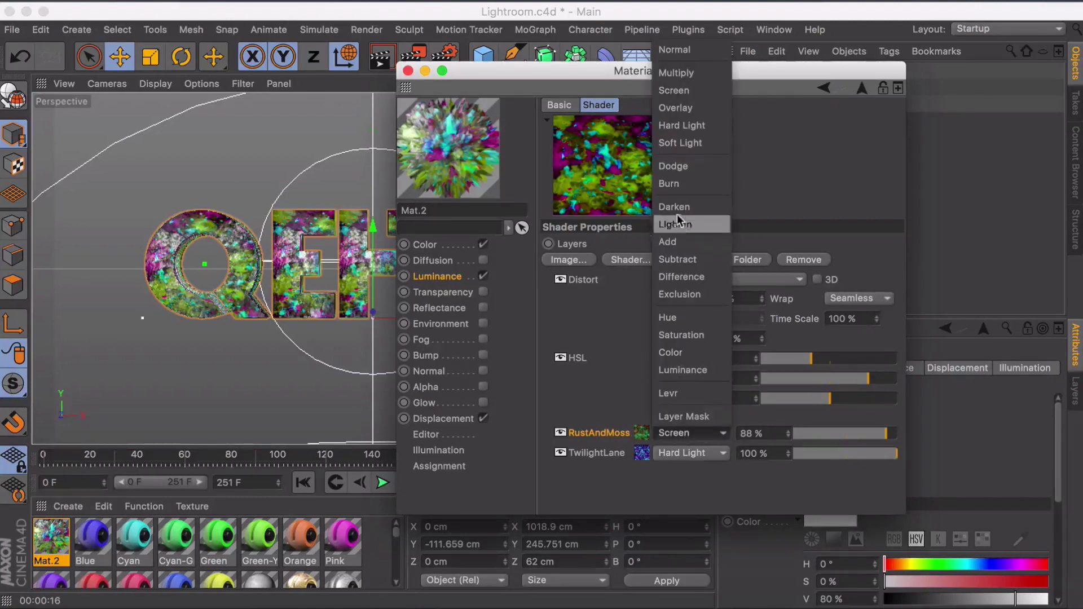
{"action": "left_click", "coordinate": [671, 166]}
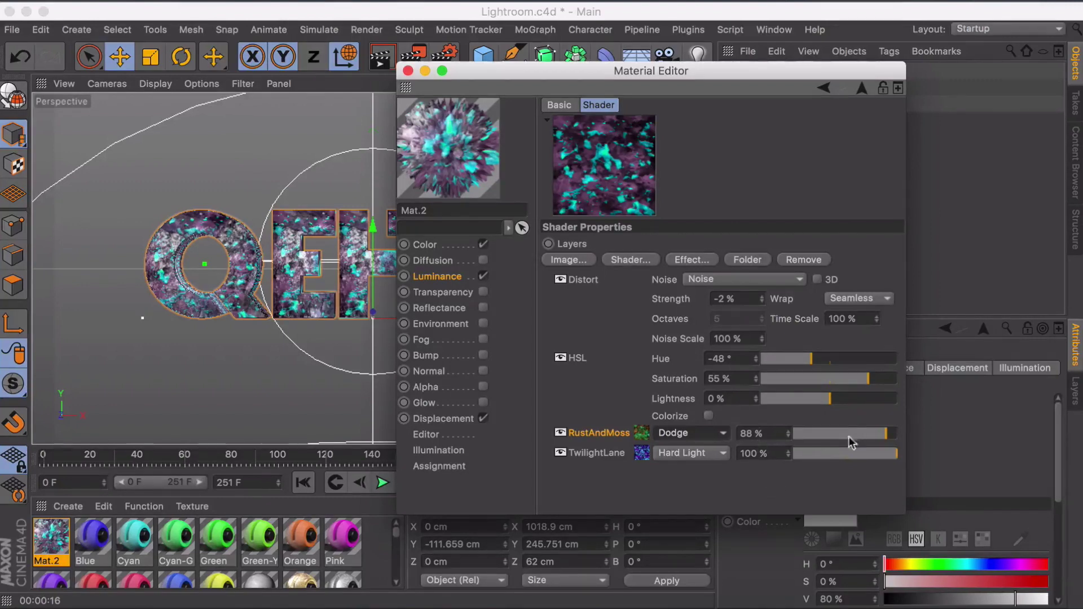
{"action": "left_click_drag", "start_coordinate": [855, 435], "coordinate": [815, 439]}
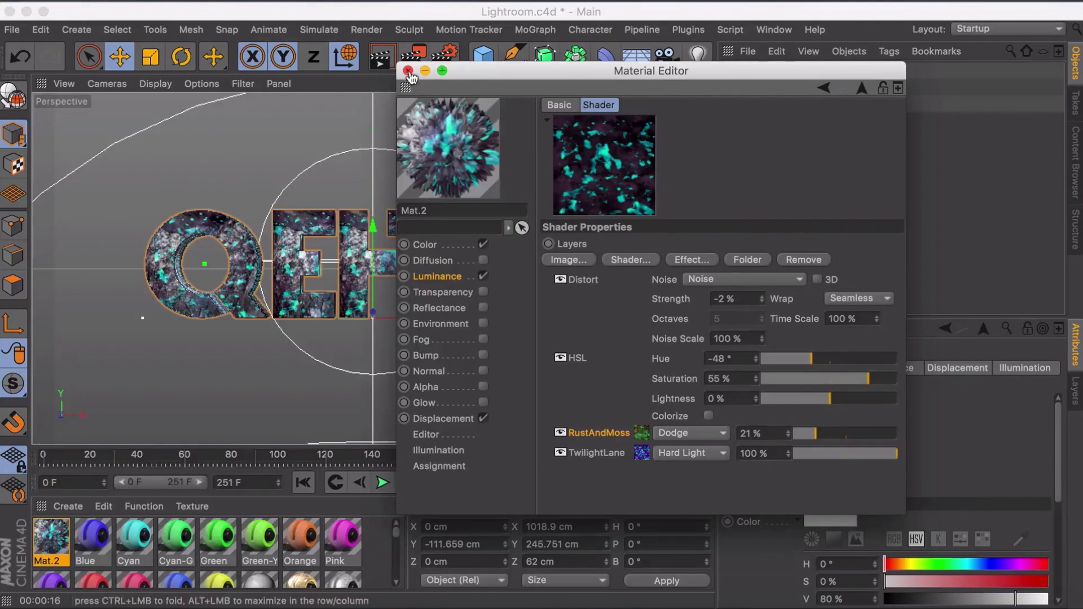
Step: Enable the Diffusion channel in Mat.2, close the material editor and render the active view
{"action": "left_click", "coordinate": [483, 260]}
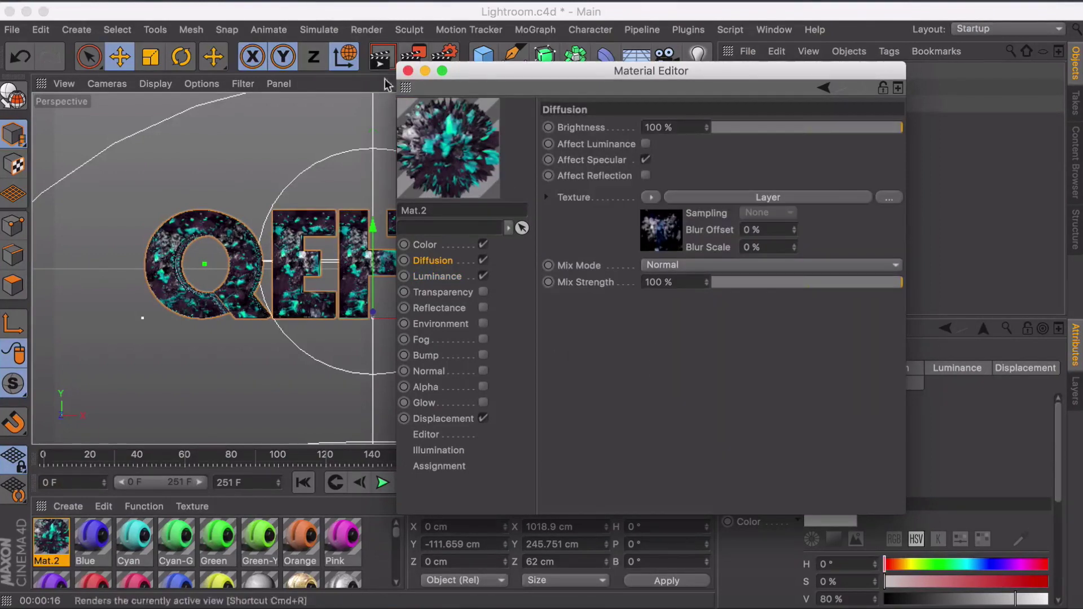
{"action": "left_click", "coordinate": [407, 70]}
{"action": "left_click", "coordinate": [383, 65]}
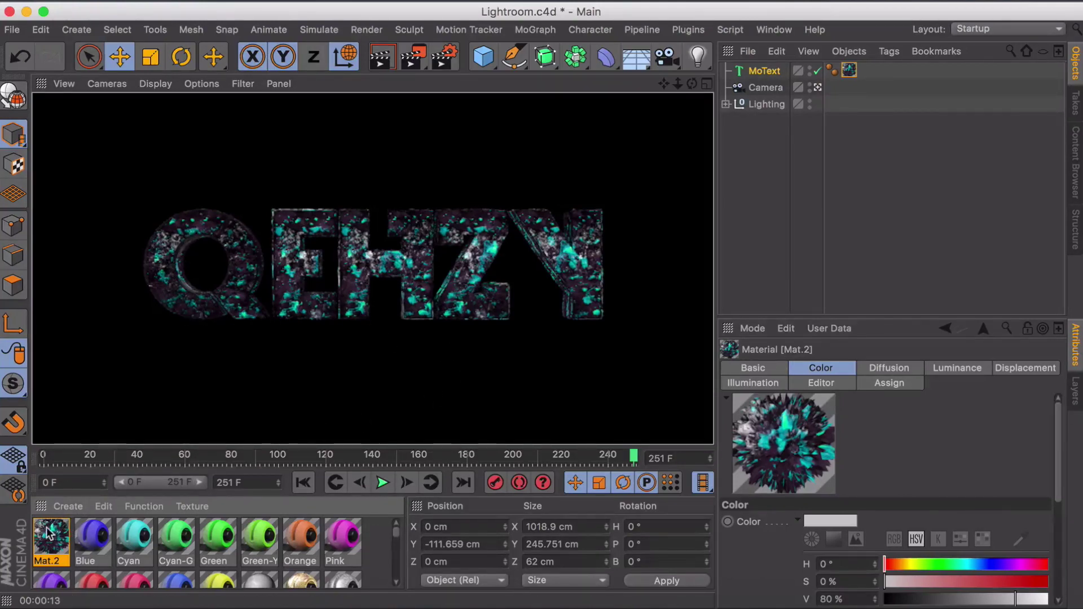
Step: Look up the existing Paint splatter material and examine its preview and channels
{"action": "scroll", "coordinate": [66, 551], "scroll_direction": "down", "scroll_amount": 5}
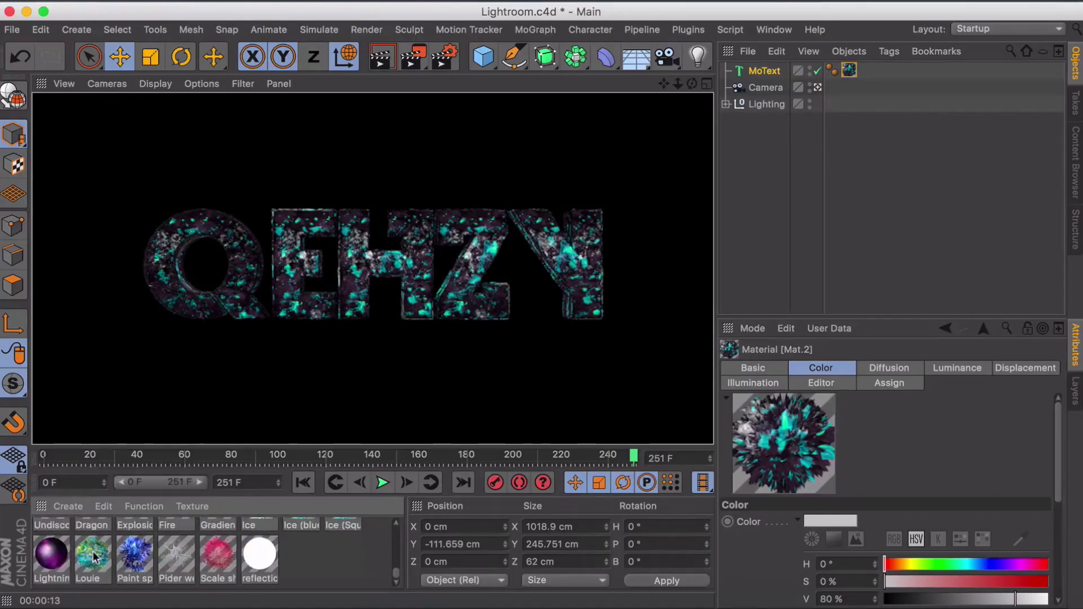
{"action": "left_click", "coordinate": [130, 554]}
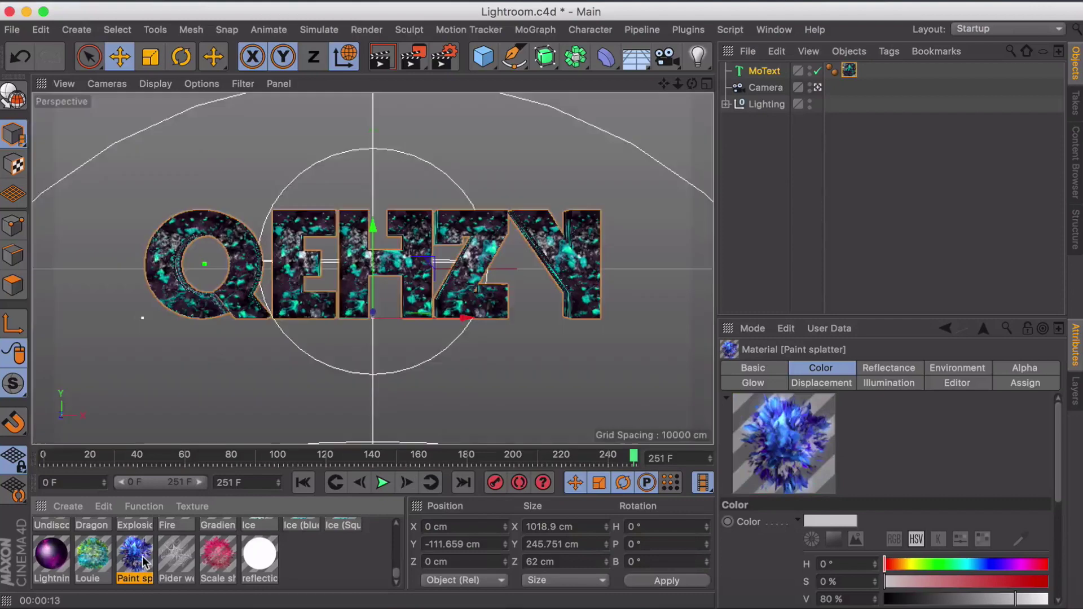
{"action": "scroll", "coordinate": [113, 552], "scroll_direction": "up", "scroll_amount": 5}
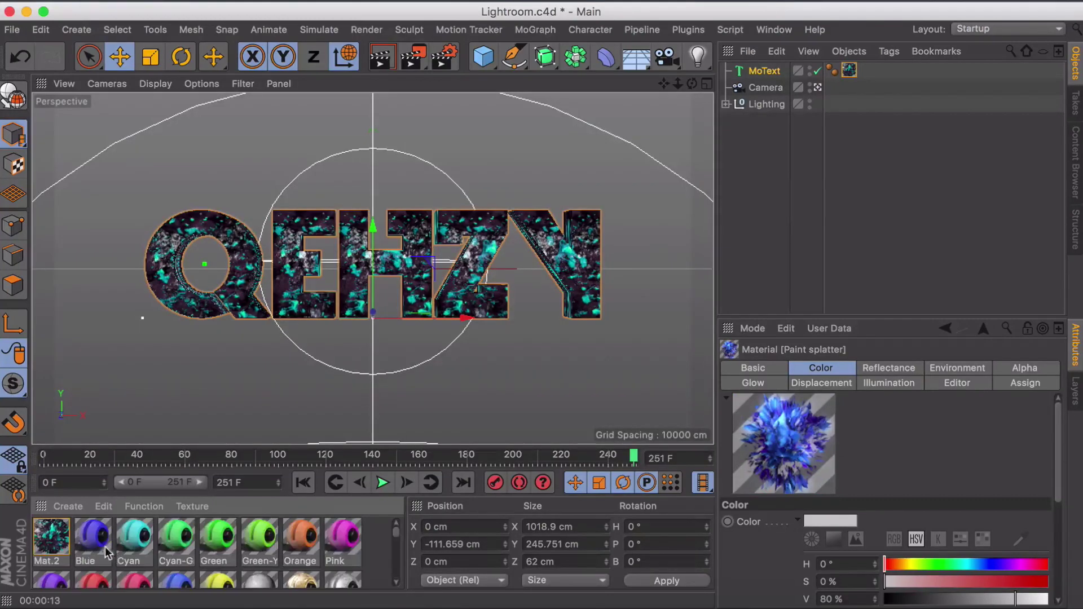
Step: Enable the Alpha channel in Mat.2 and assign a Layer shader as its texture
{"action": "double_click", "coordinate": [50, 538]}
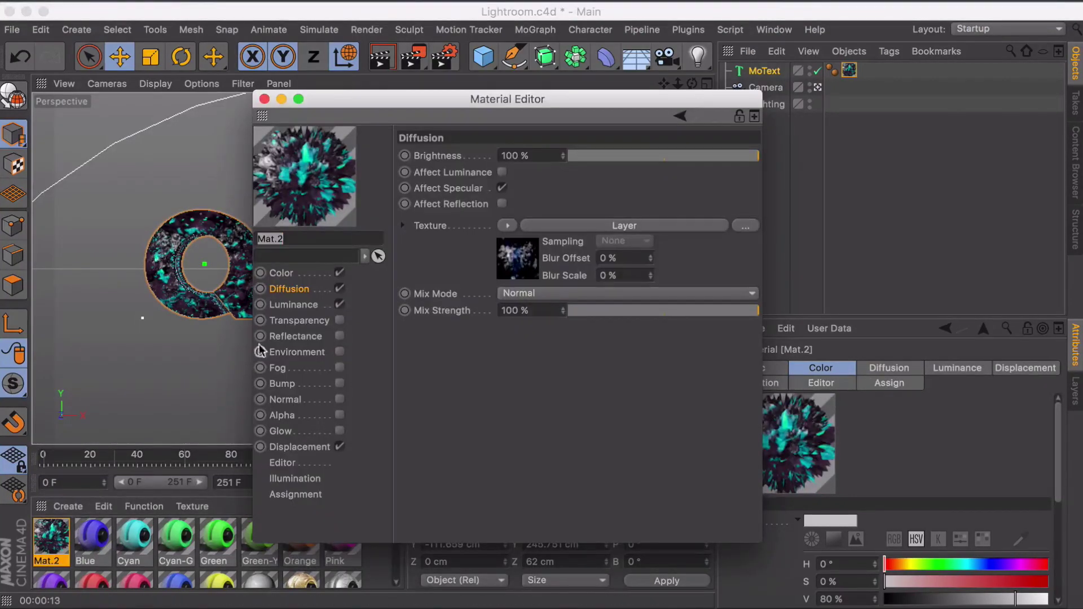
{"action": "left_click", "coordinate": [338, 416]}
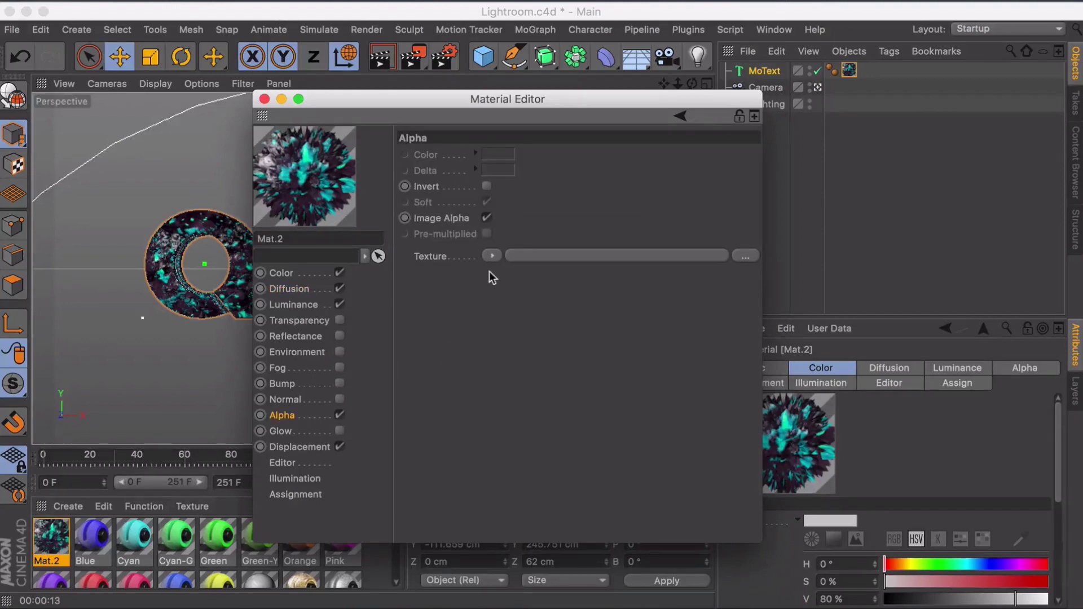
{"action": "left_click", "coordinate": [491, 257]}
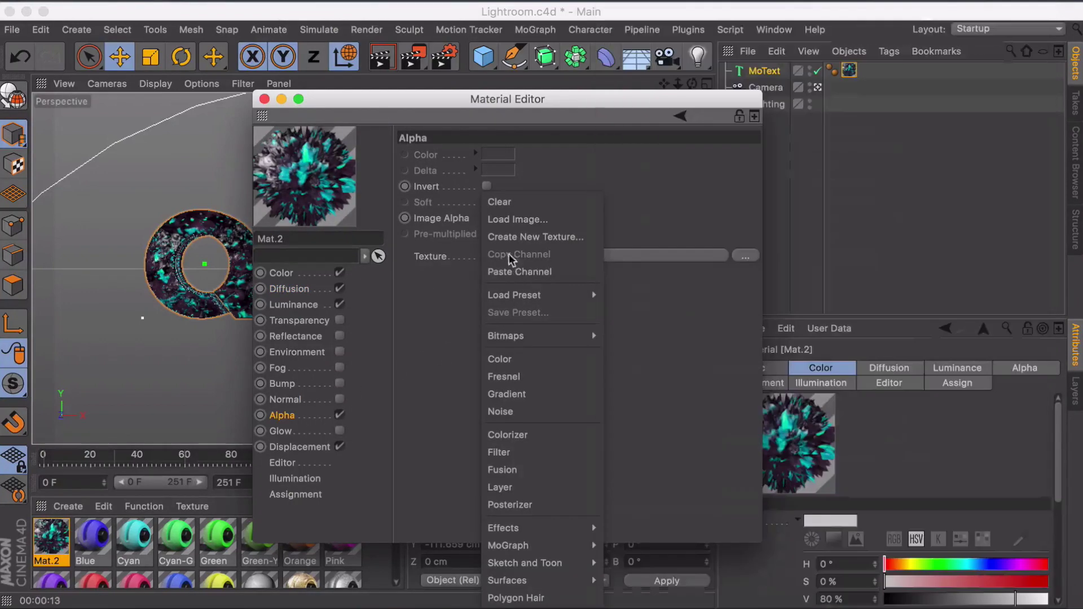
{"action": "left_click", "coordinate": [507, 487]}
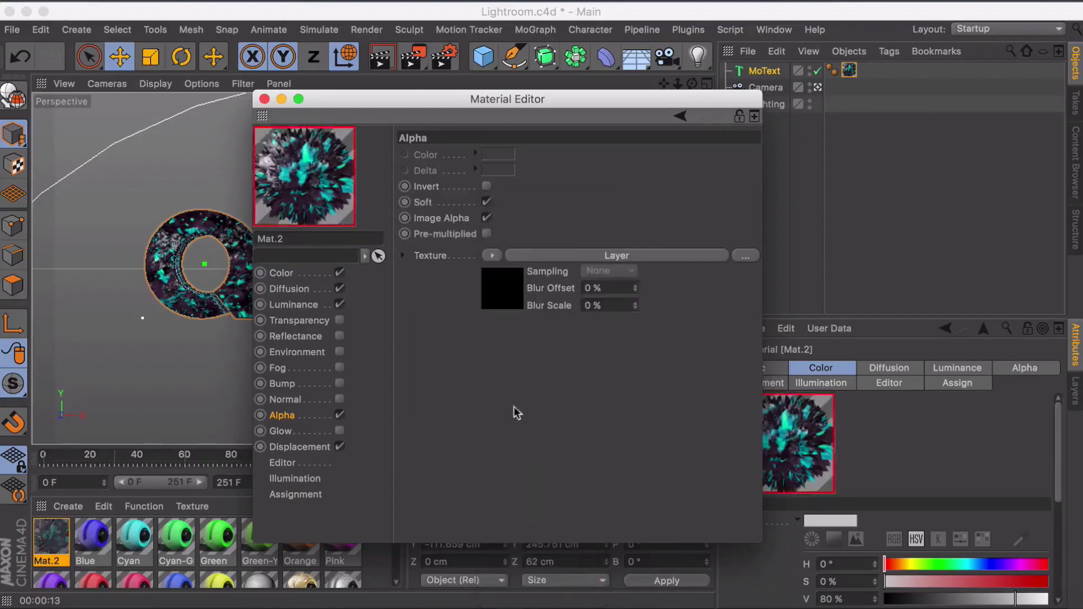
Step: Add PAINT SPLATTER.png from the TEXTURES folder as a layer in the Alpha channel's shader, without copying it to the project
{"action": "left_click", "coordinate": [506, 297]}
{"action": "left_click", "coordinate": [412, 289]}
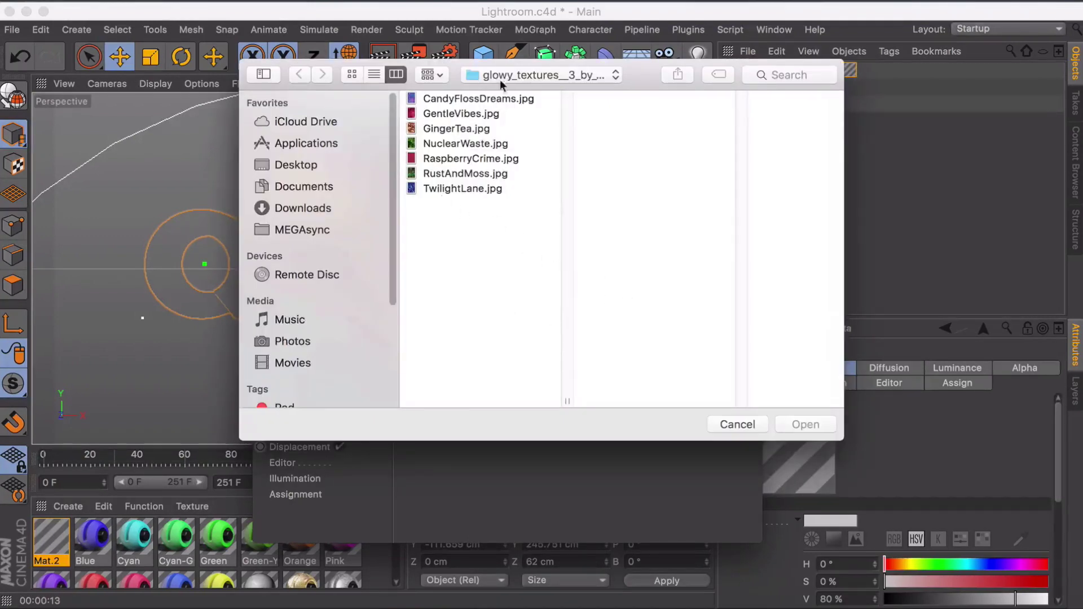
{"action": "left_click", "coordinate": [530, 75]}
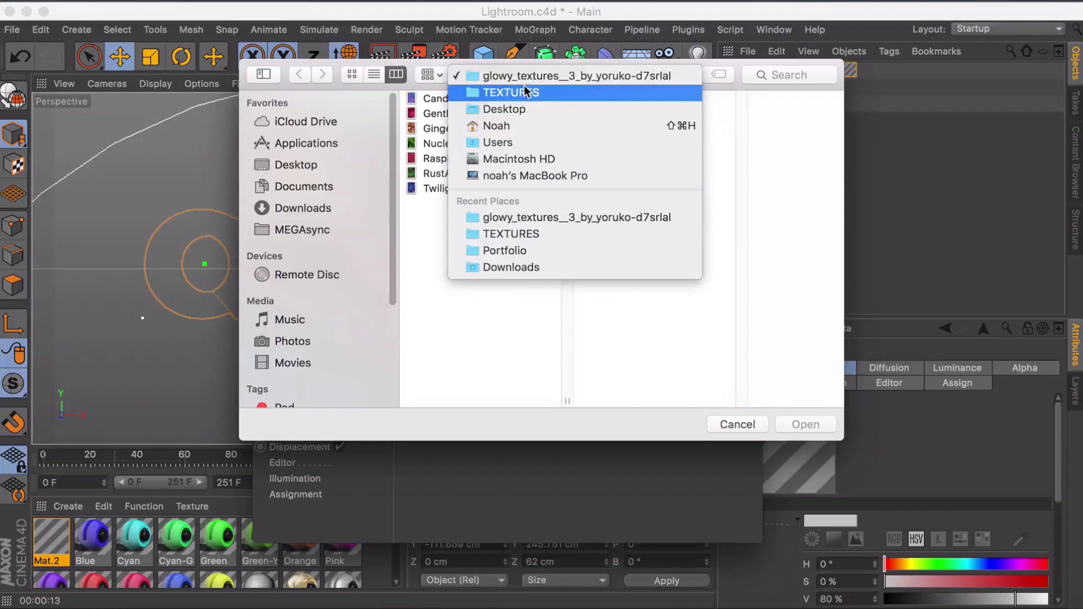
{"action": "left_click", "coordinate": [525, 92]}
{"action": "scroll", "coordinate": [663, 283], "scroll_direction": "down", "scroll_amount": 10}
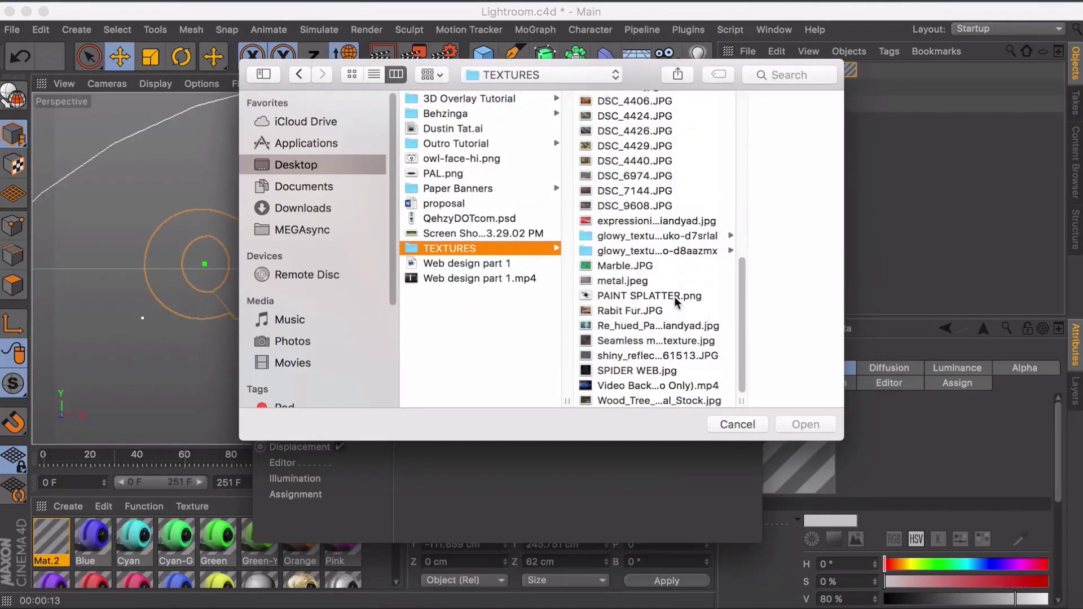
{"action": "left_click", "coordinate": [633, 356]}
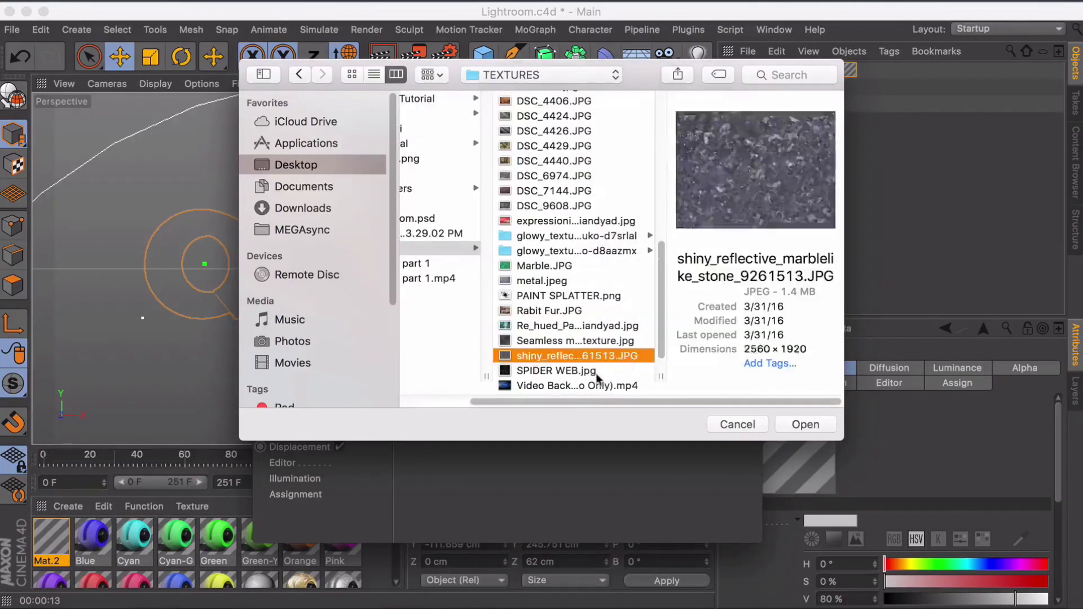
{"action": "left_click", "coordinate": [519, 369]}
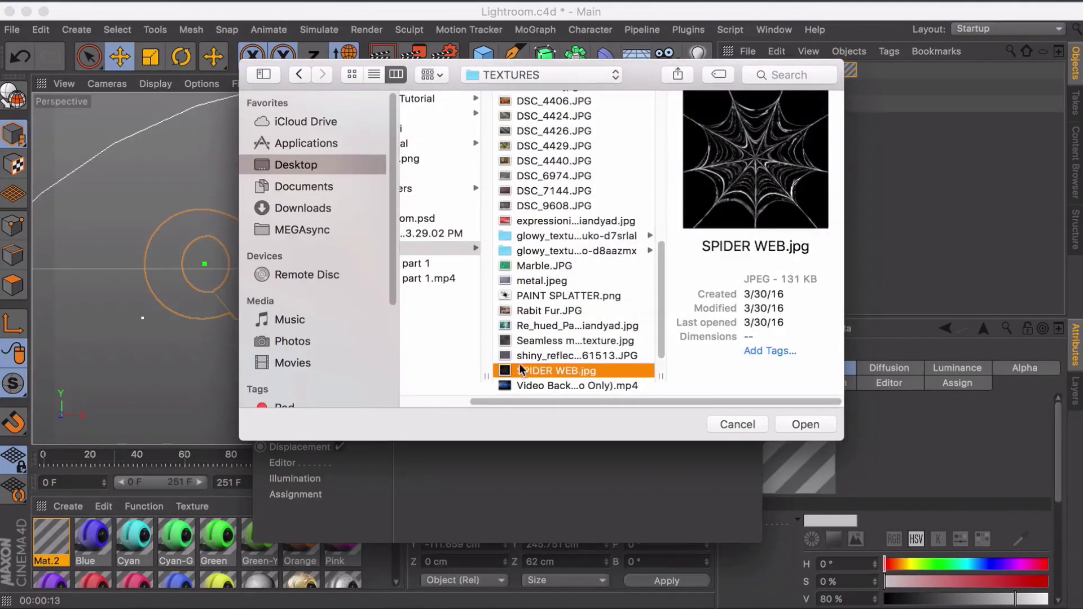
{"action": "left_click", "coordinate": [550, 356]}
{"action": "left_click", "coordinate": [546, 326]}
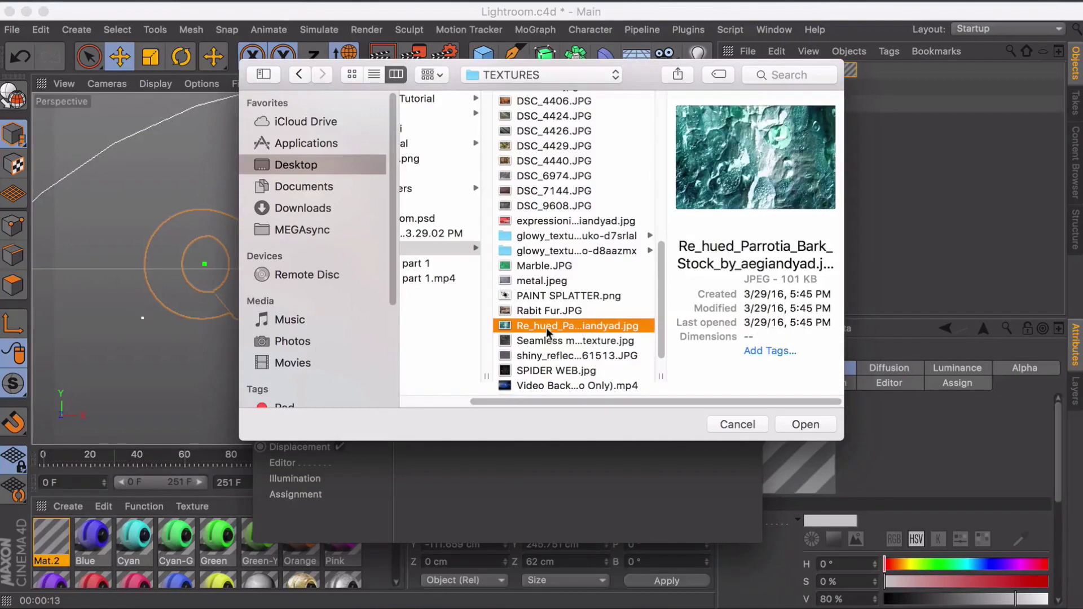
{"action": "left_click", "coordinate": [544, 296]}
{"action": "left_click", "coordinate": [796, 421]}
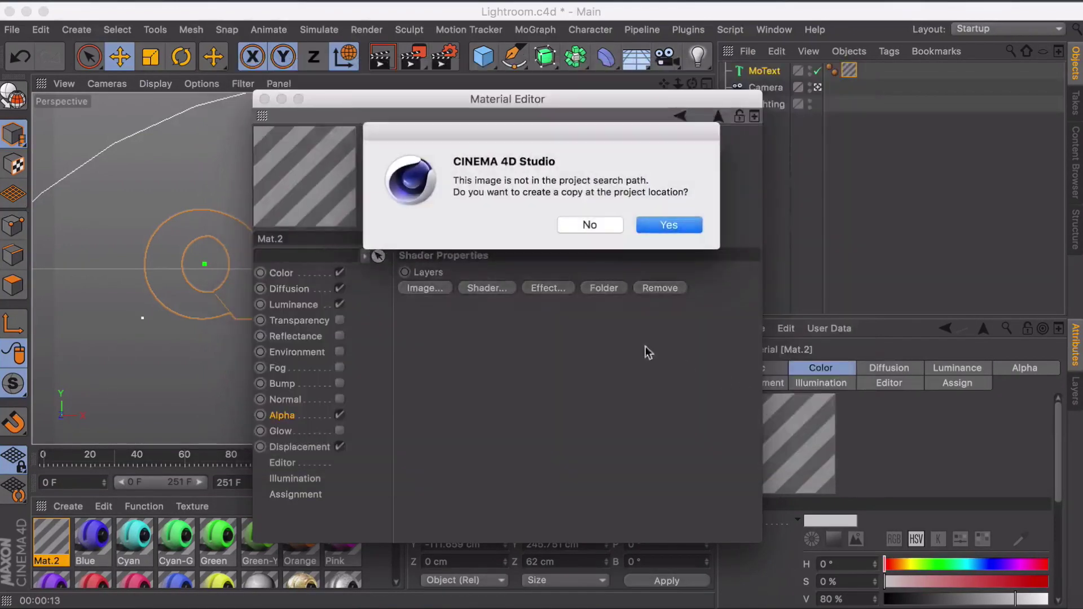
{"action": "left_click", "coordinate": [587, 225]}
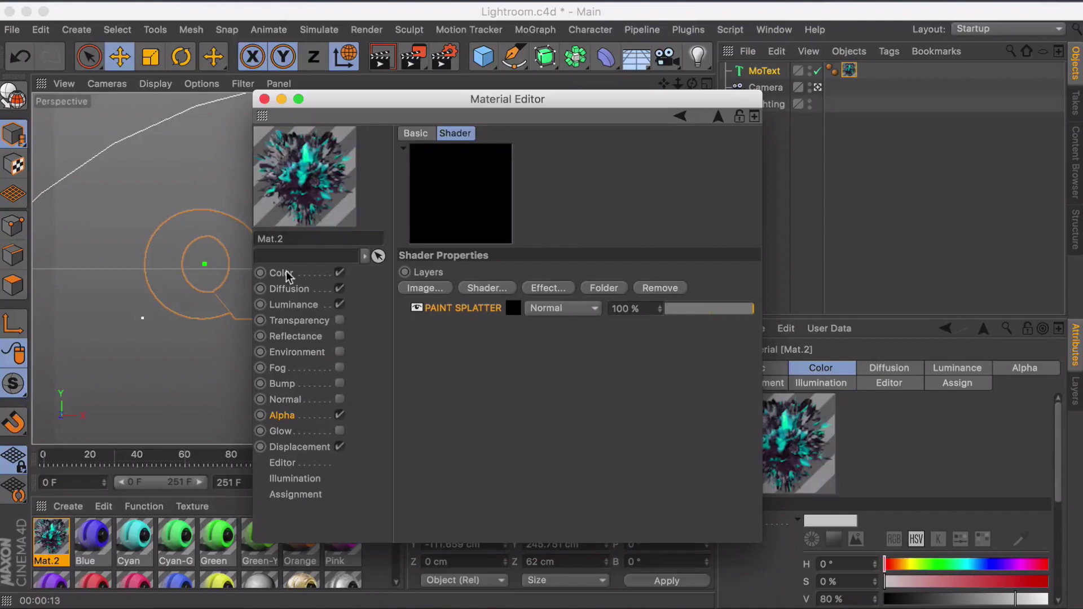
Step: Close the material editor and render the view to check the splatter alpha on the text
{"action": "left_click", "coordinate": [264, 99]}
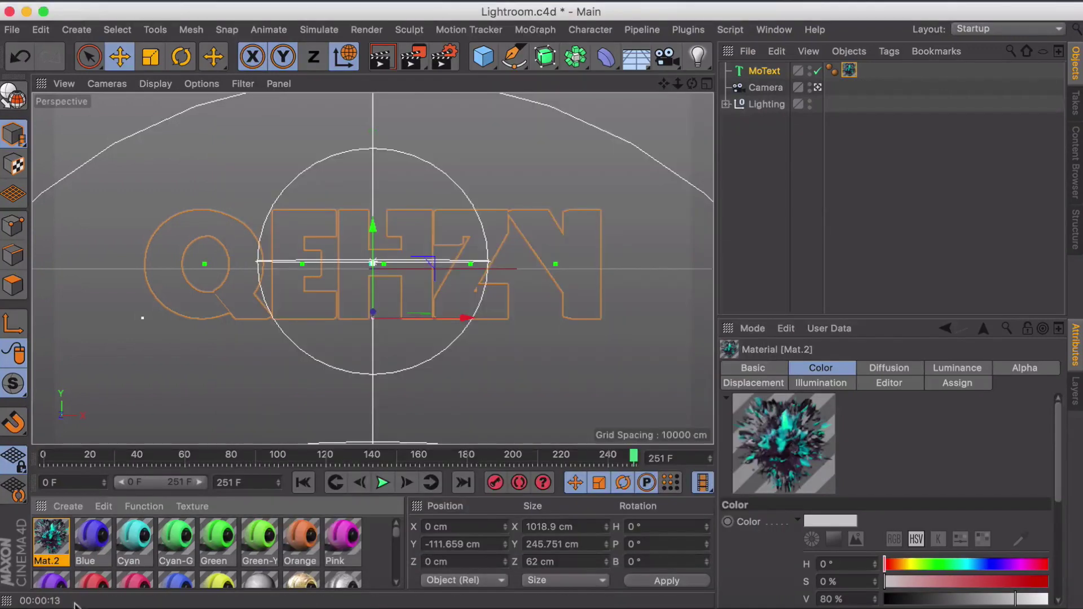
{"action": "left_click_drag", "start_coordinate": [850, 56], "coordinate": [850, 67]}
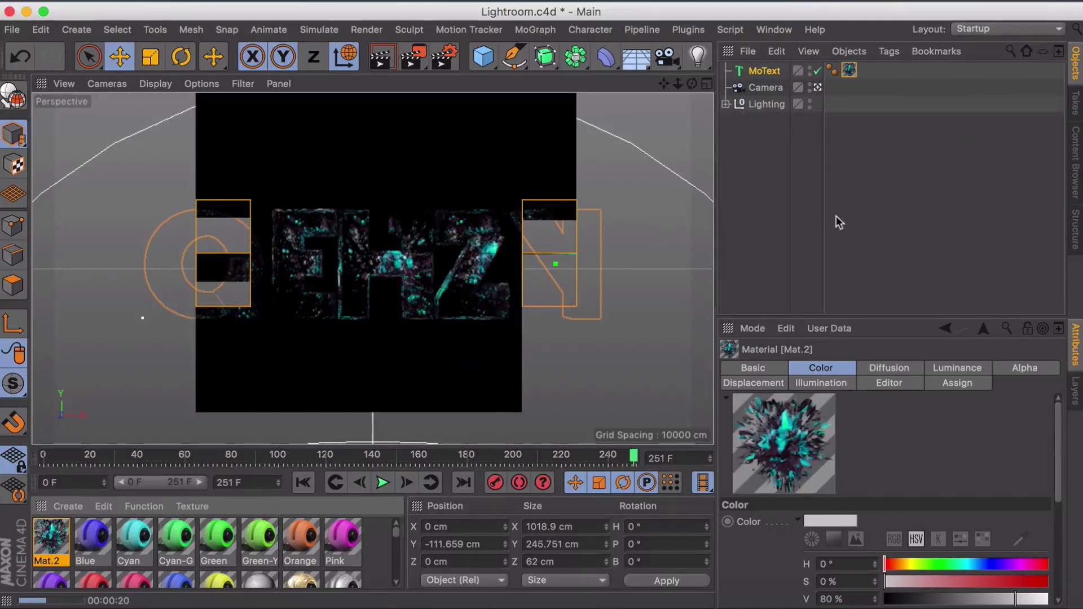
{"action": "left_click", "coordinate": [904, 179]}
Step: Apply the Green material to MoText with its tag ahead of the Mat.2 tag, and delete the Phong tag
{"action": "left_click_drag", "start_coordinate": [218, 538], "coordinate": [836, 77]}
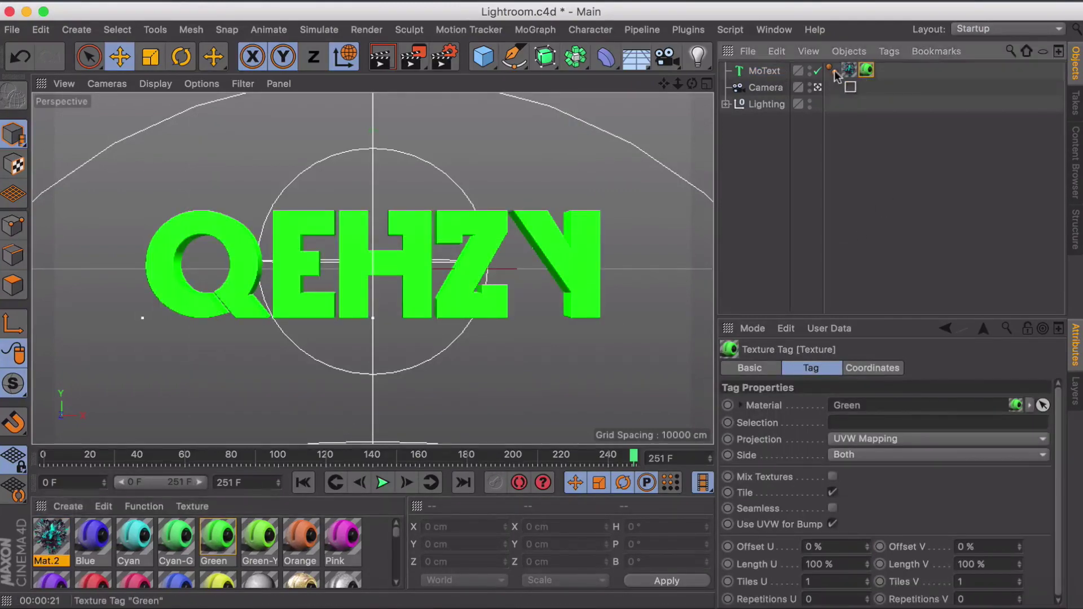
{"action": "left_click_drag", "start_coordinate": [846, 63], "coordinate": [825, 70]}
{"action": "mouse_move", "coordinate": [863, 70]}
{"action": "left_mouse_down"}
{"action": "mouse_move", "coordinate": [826, 73]}
{"action": "mouse_move", "coordinate": [855, 72]}
{"action": "left_mouse_up"}
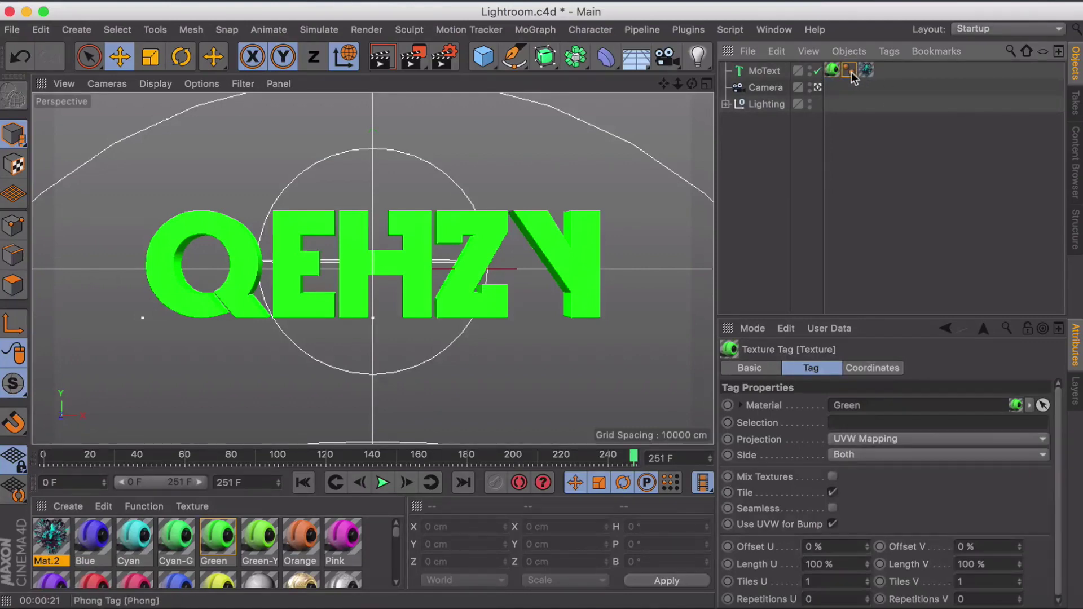
{"action": "left_click", "coordinate": [850, 71]}
{"action": "key", "text": "Delete"}
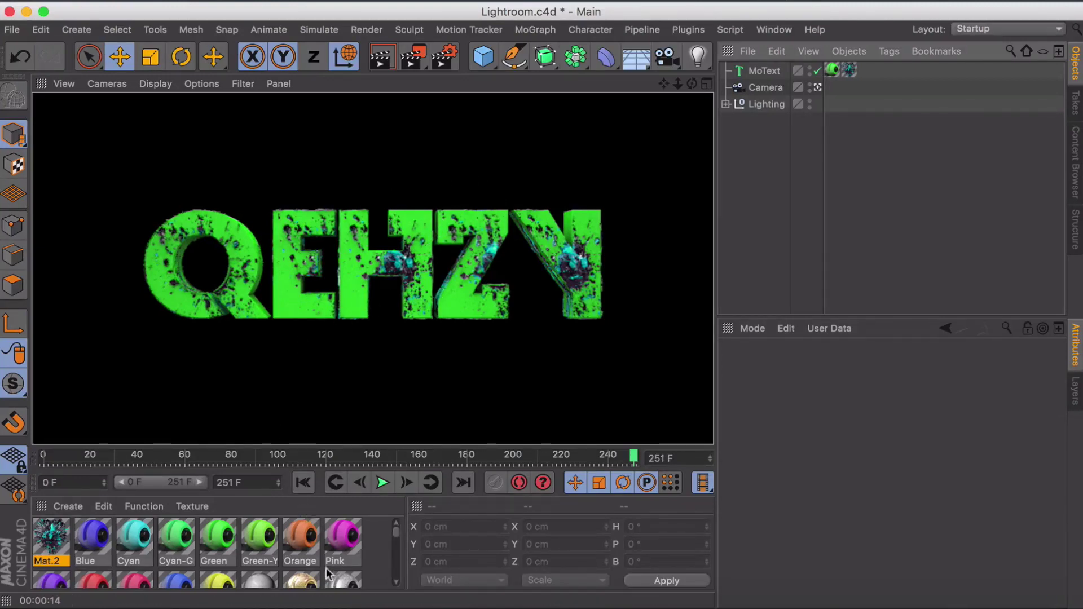
Step: Examine the Glow settings of Mat.2, switching the channel on and off again before closing the material editor
{"action": "scroll", "coordinate": [327, 570], "scroll_direction": "down", "scroll_amount": 5}
{"action": "scroll", "coordinate": [315, 567], "scroll_direction": "up", "scroll_amount": 5}
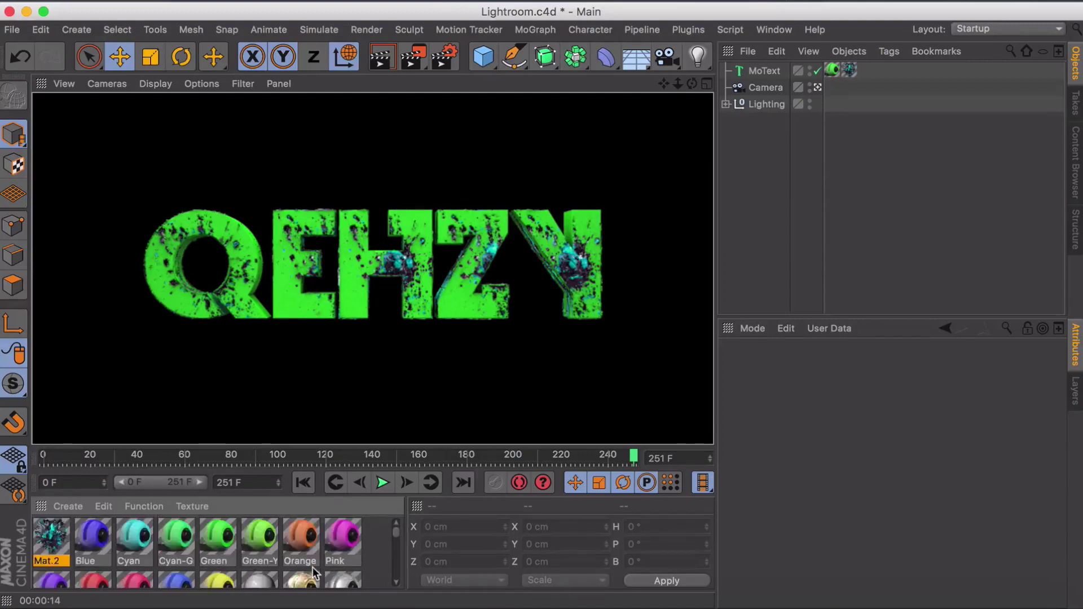
{"action": "double_click", "coordinate": [63, 539]}
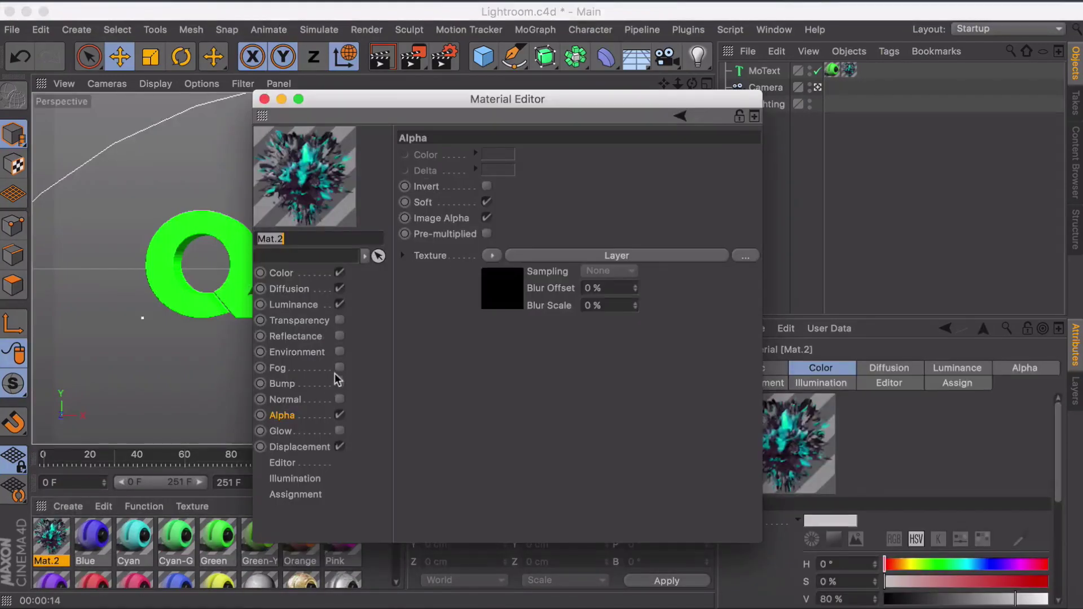
{"action": "left_click", "coordinate": [293, 431]}
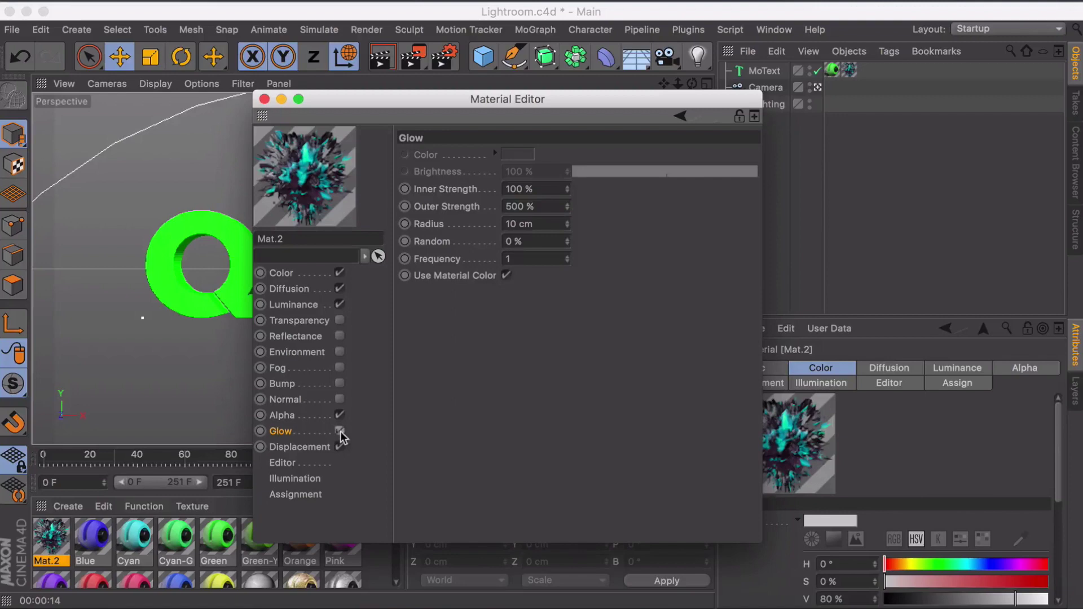
{"action": "left_click", "coordinate": [339, 431]}
{"action": "left_click", "coordinate": [339, 431]}
{"action": "left_click", "coordinate": [264, 99]}
Step: Apply the Berry material to MoText as an additional texture tag and render the active view
{"action": "scroll", "coordinate": [186, 550], "scroll_direction": "down", "scroll_amount": 6}
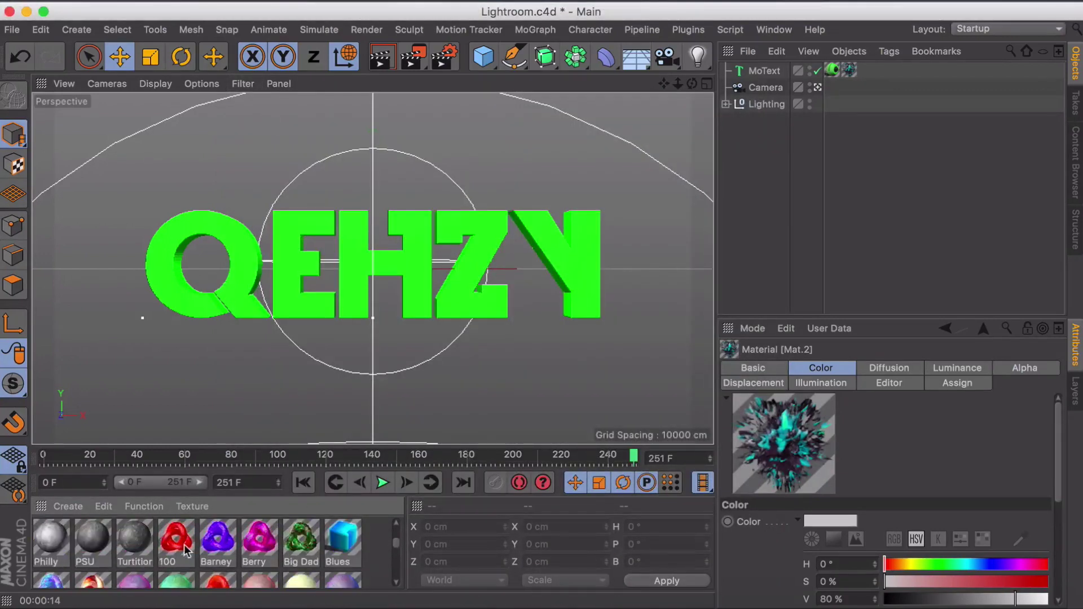
{"action": "left_click", "coordinate": [263, 540]}
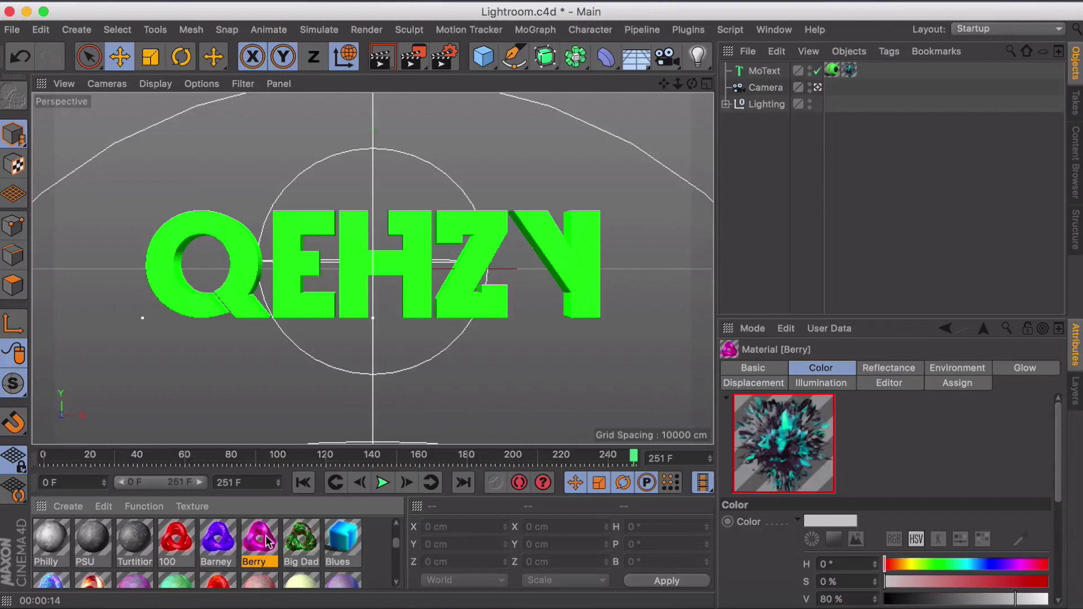
{"action": "left_click_drag", "start_coordinate": [265, 542], "coordinate": [781, 72]}
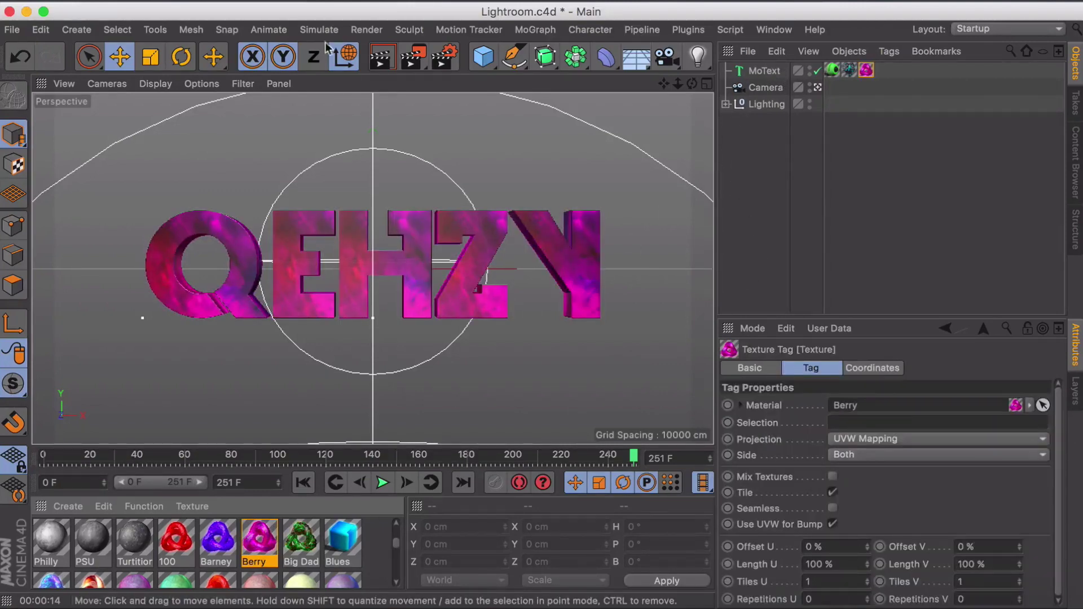
{"action": "left_click", "coordinate": [373, 56]}
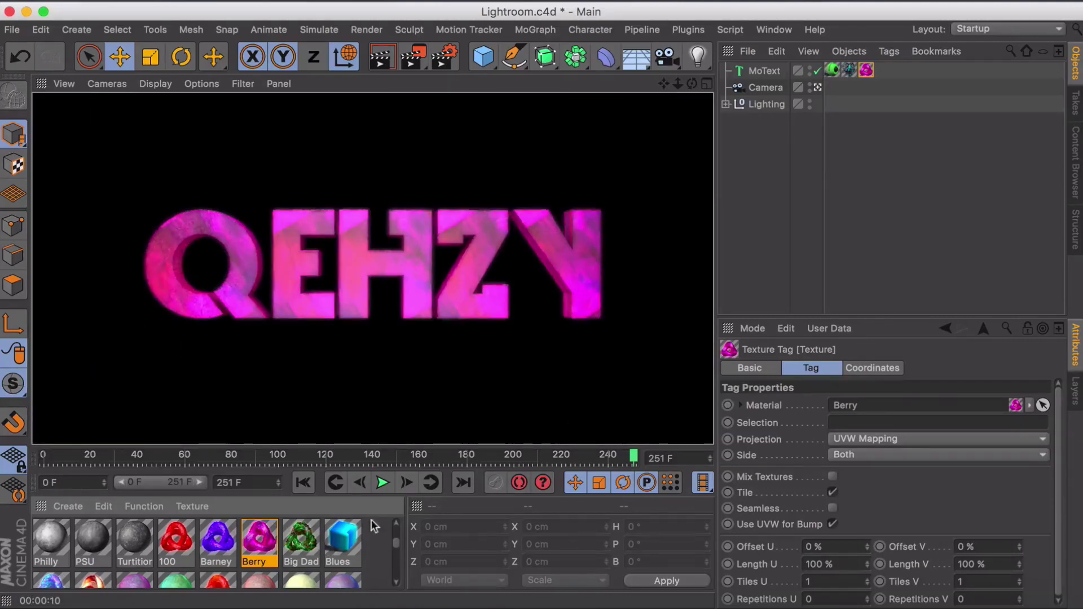
Step: Examine the Reflectance settings of the Blue material, closing the material editor when done
{"action": "left_click", "coordinate": [516, 371]}
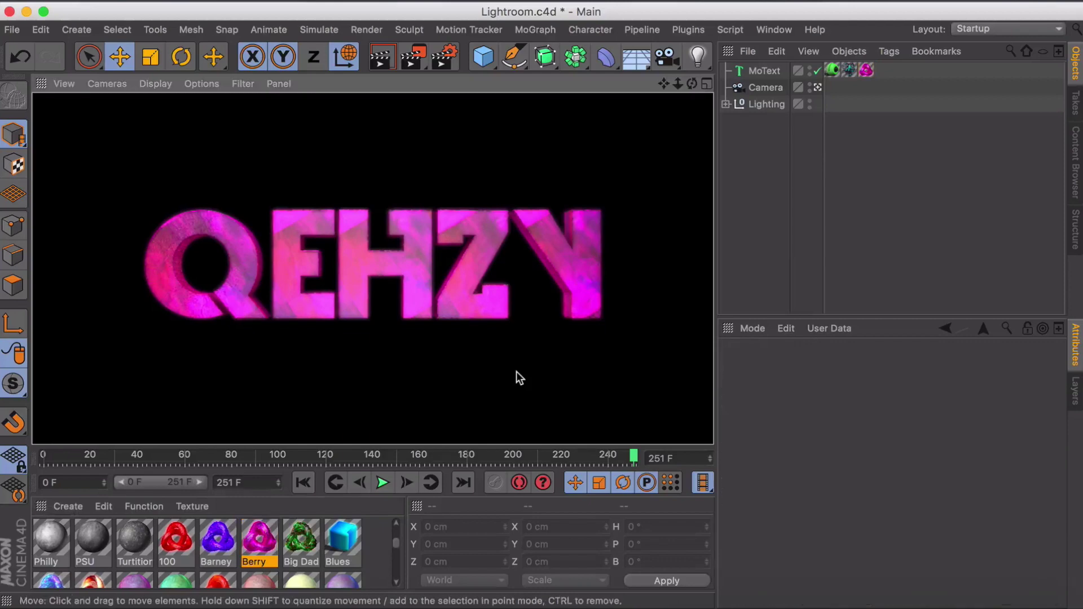
{"action": "scroll", "coordinate": [86, 538], "scroll_direction": "up", "scroll_amount": 3}
{"action": "double_click", "coordinate": [86, 539]}
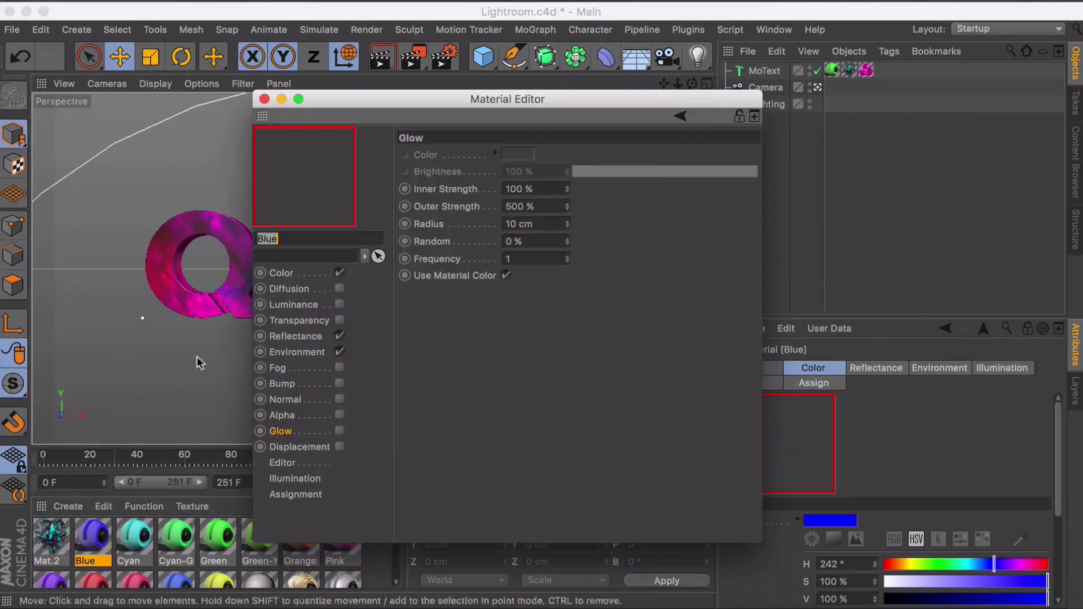
{"action": "left_click", "coordinate": [295, 336]}
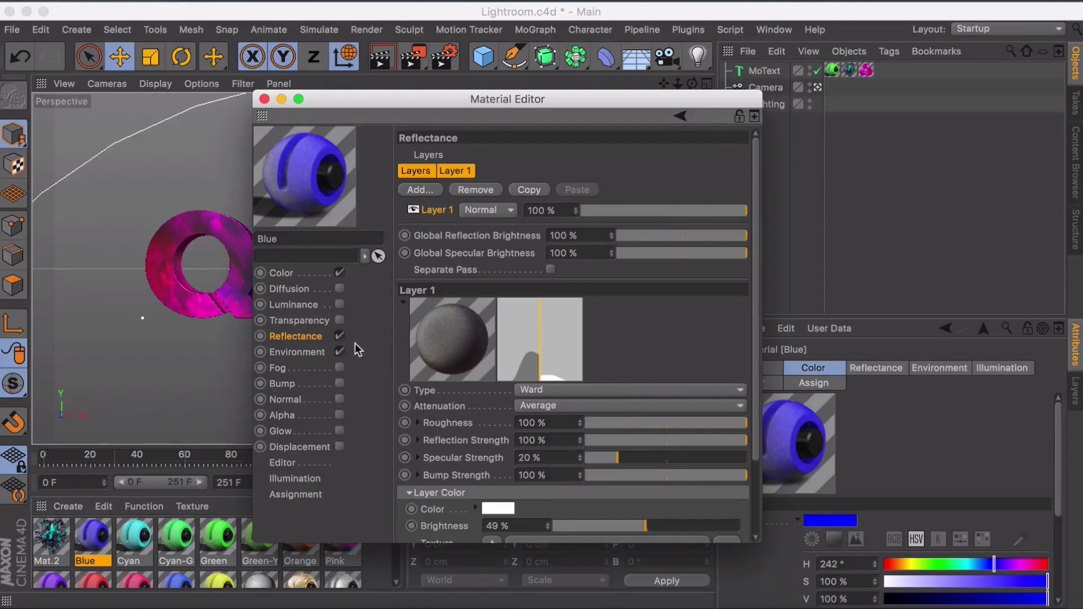
{"action": "left_click", "coordinate": [264, 100]}
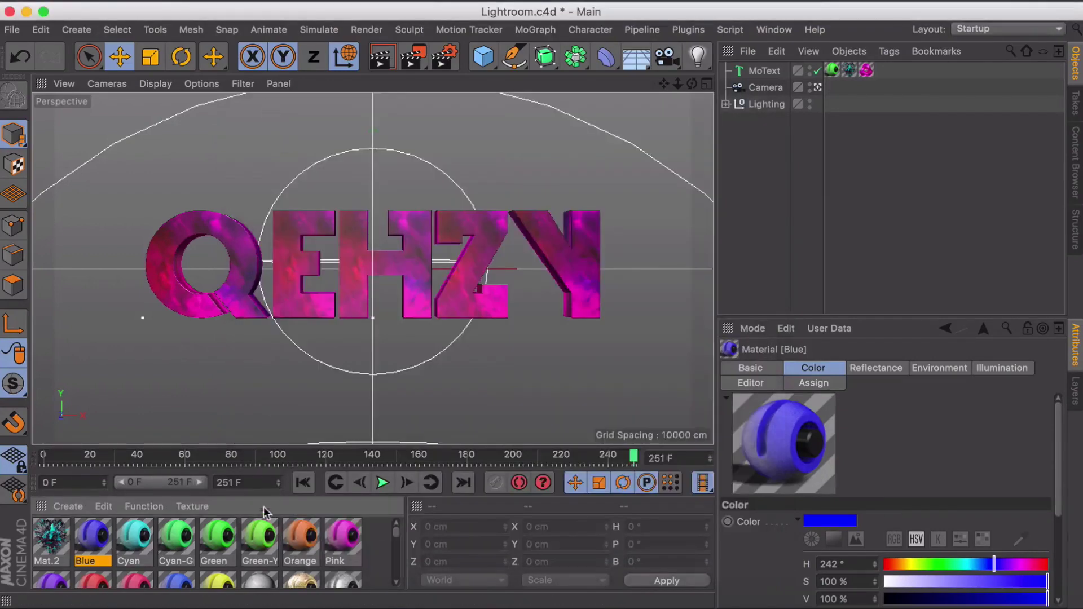
Step: Examine the Reflectance layer settings of the Metal Camo material and close the material editor
{"action": "scroll", "coordinate": [308, 564], "scroll_direction": "down", "scroll_amount": 1}
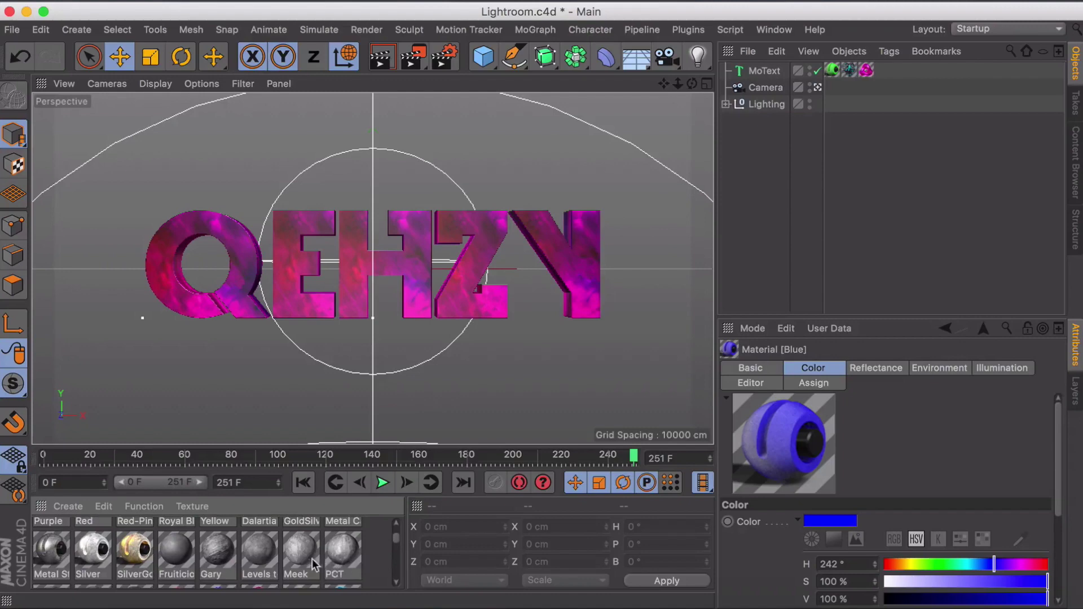
{"action": "double_click", "coordinate": [342, 533]}
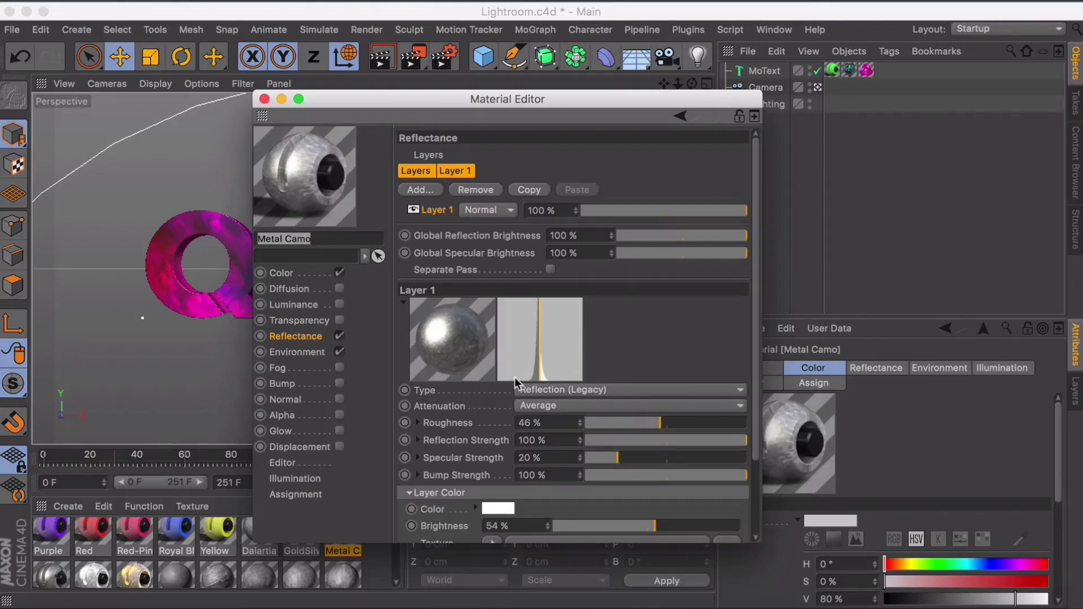
{"action": "left_click", "coordinate": [264, 99]}
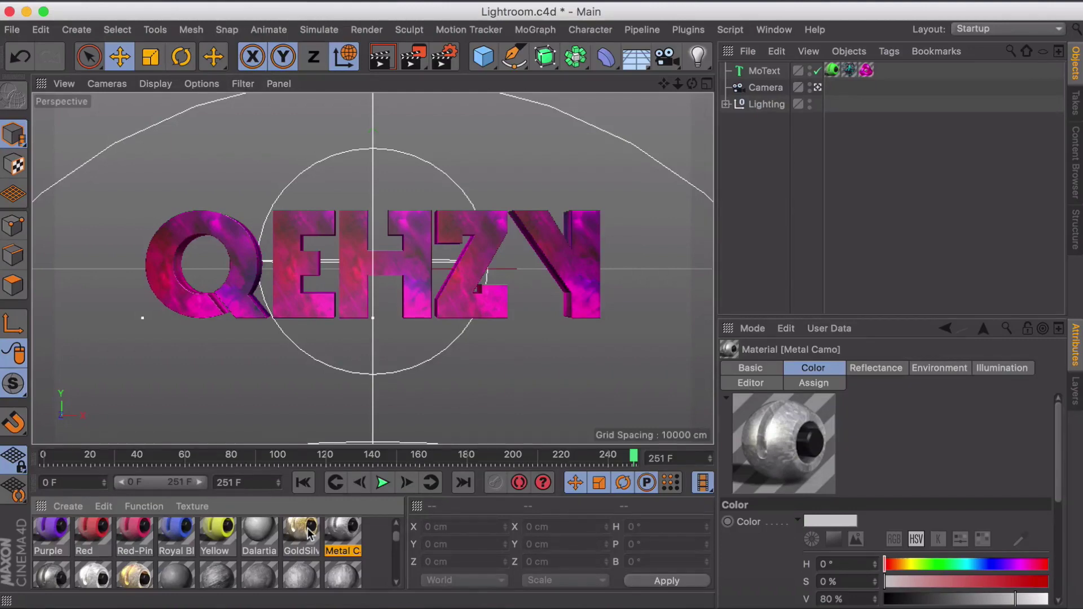
Step: Add a Noise shader layer above the B/C/G effect in Mat.2's Color layer shader and close the material editor
{"action": "scroll", "coordinate": [309, 533], "scroll_direction": "up", "scroll_amount": 2}
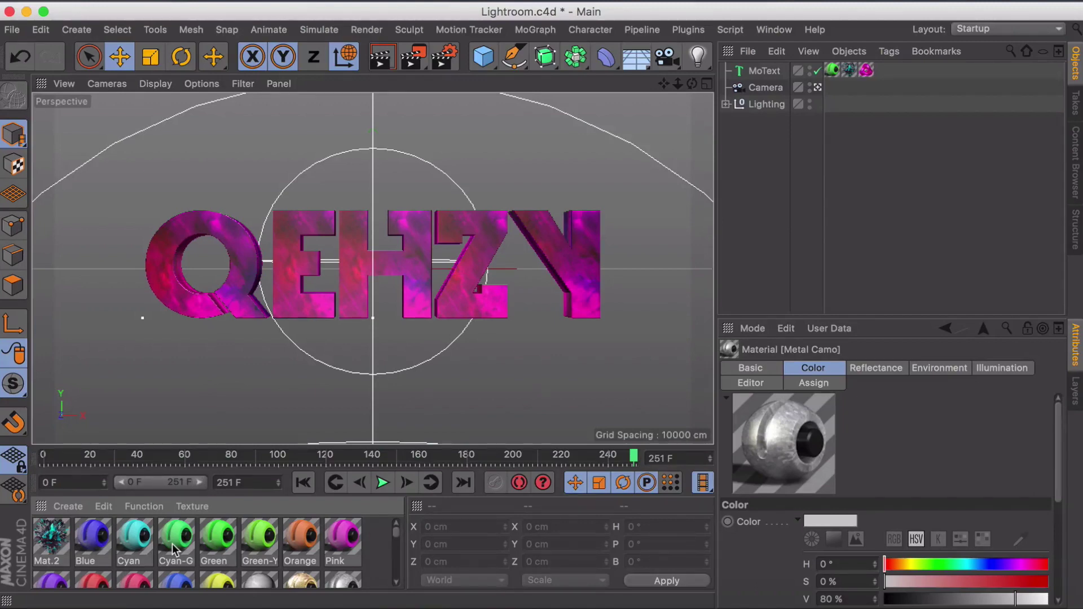
{"action": "double_click", "coordinate": [61, 540]}
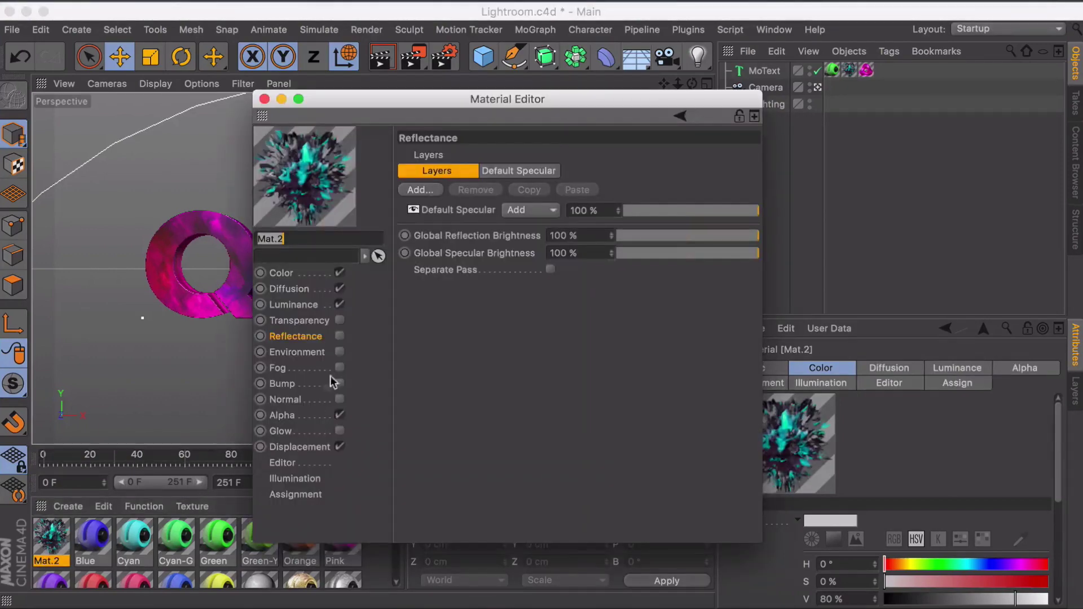
{"action": "left_click", "coordinate": [285, 274]}
{"action": "left_click", "coordinate": [507, 308]}
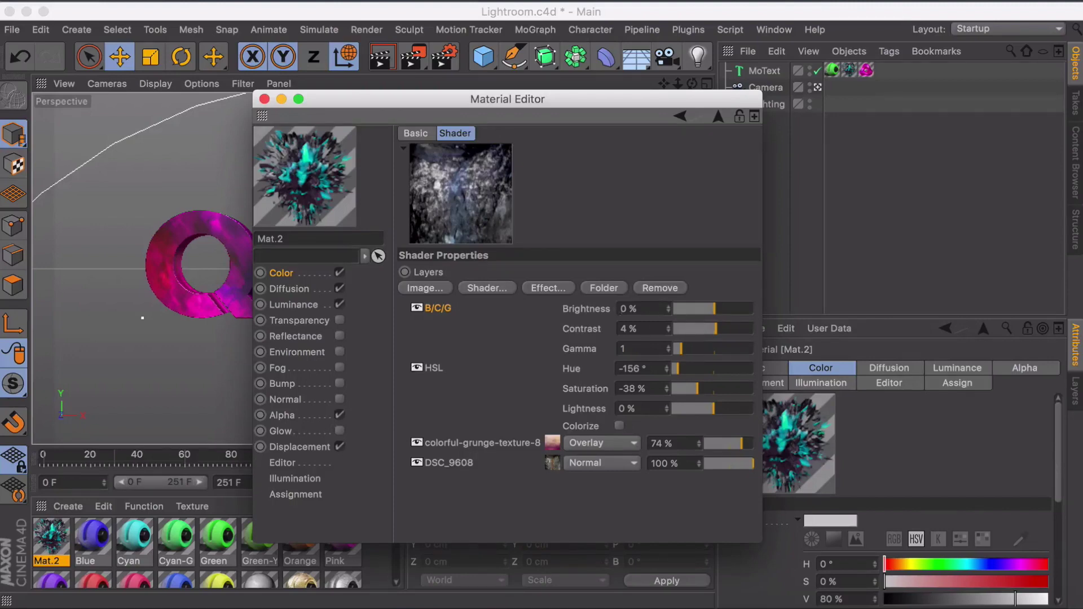
{"action": "left_click", "coordinate": [483, 291]}
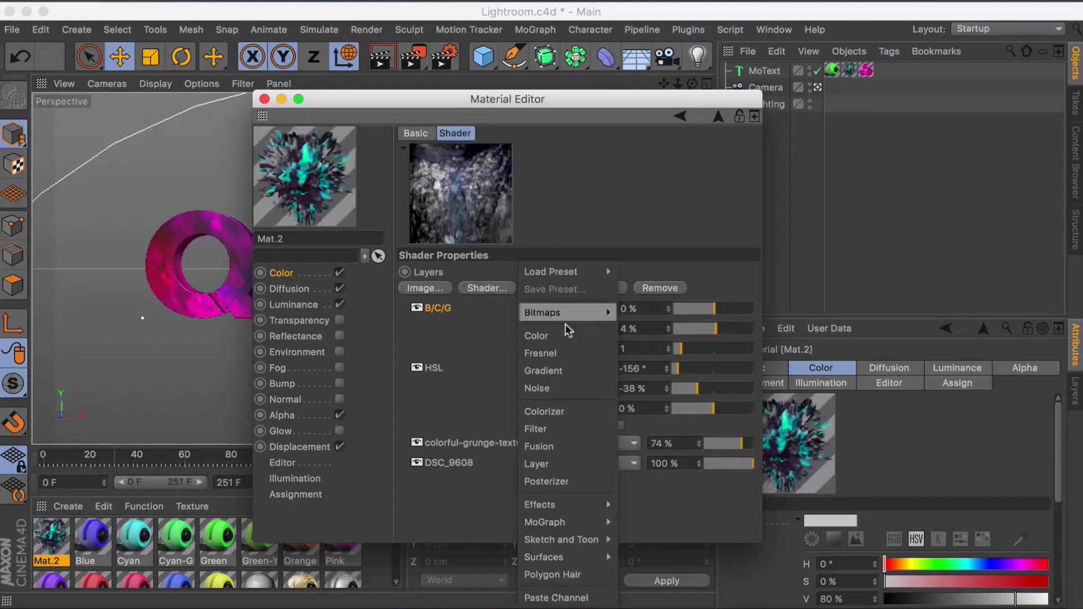
{"action": "left_click", "coordinate": [600, 389]}
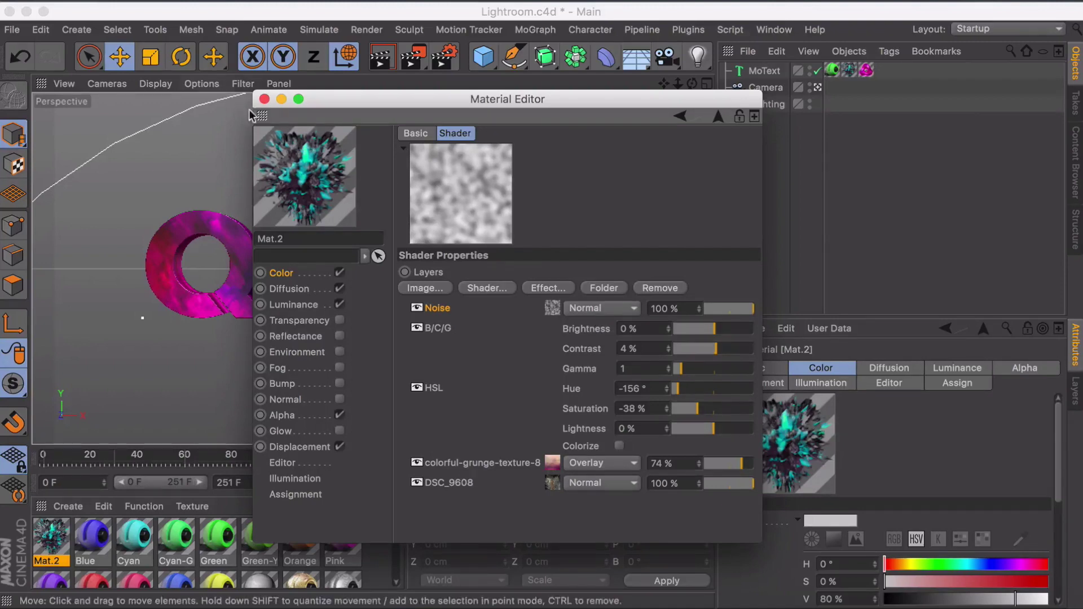
{"action": "left_click", "coordinate": [264, 99]}
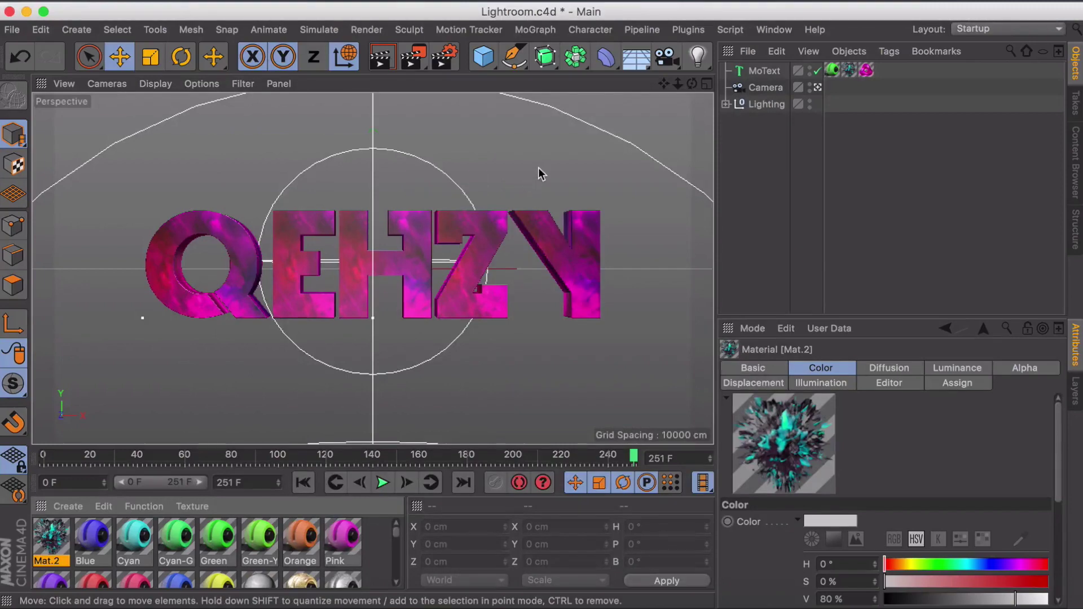